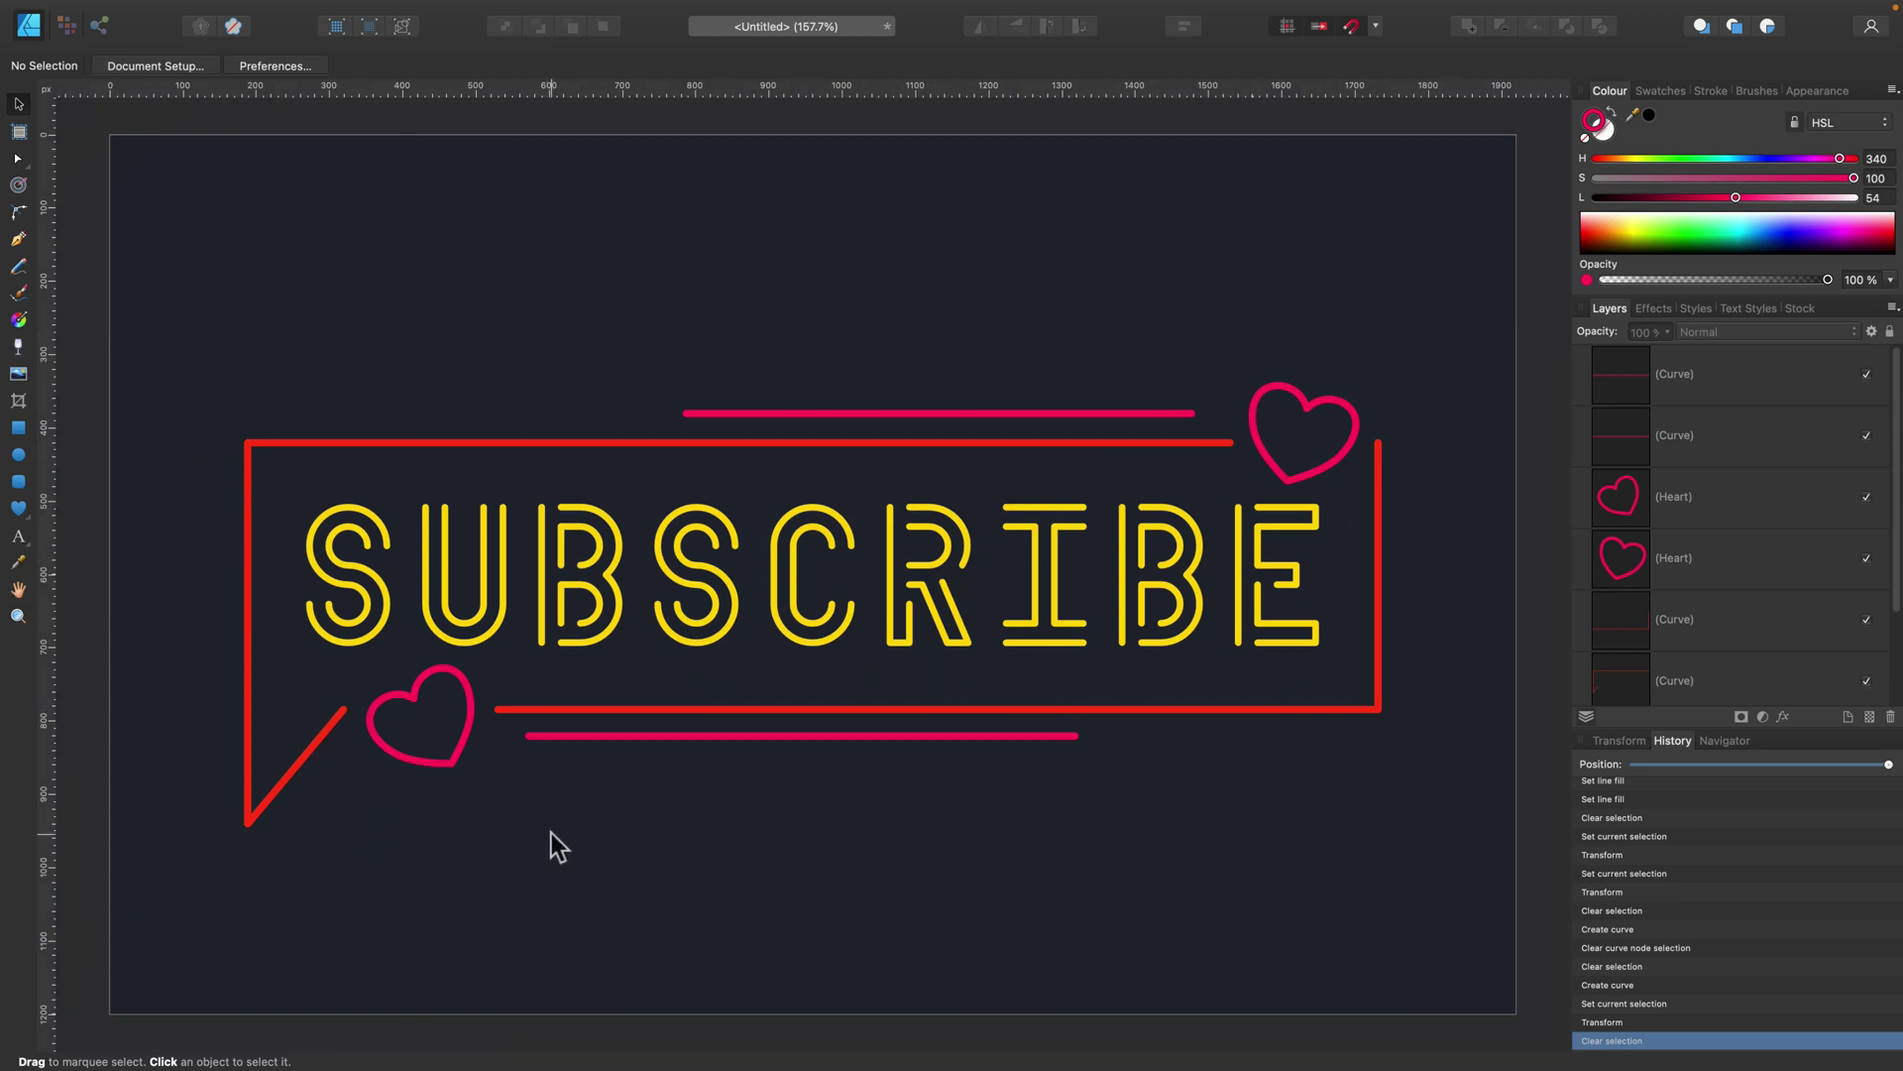
- Add an outer glow with a 63.1 px radius to the SUBSCRIBE text
left_click(770, 628)
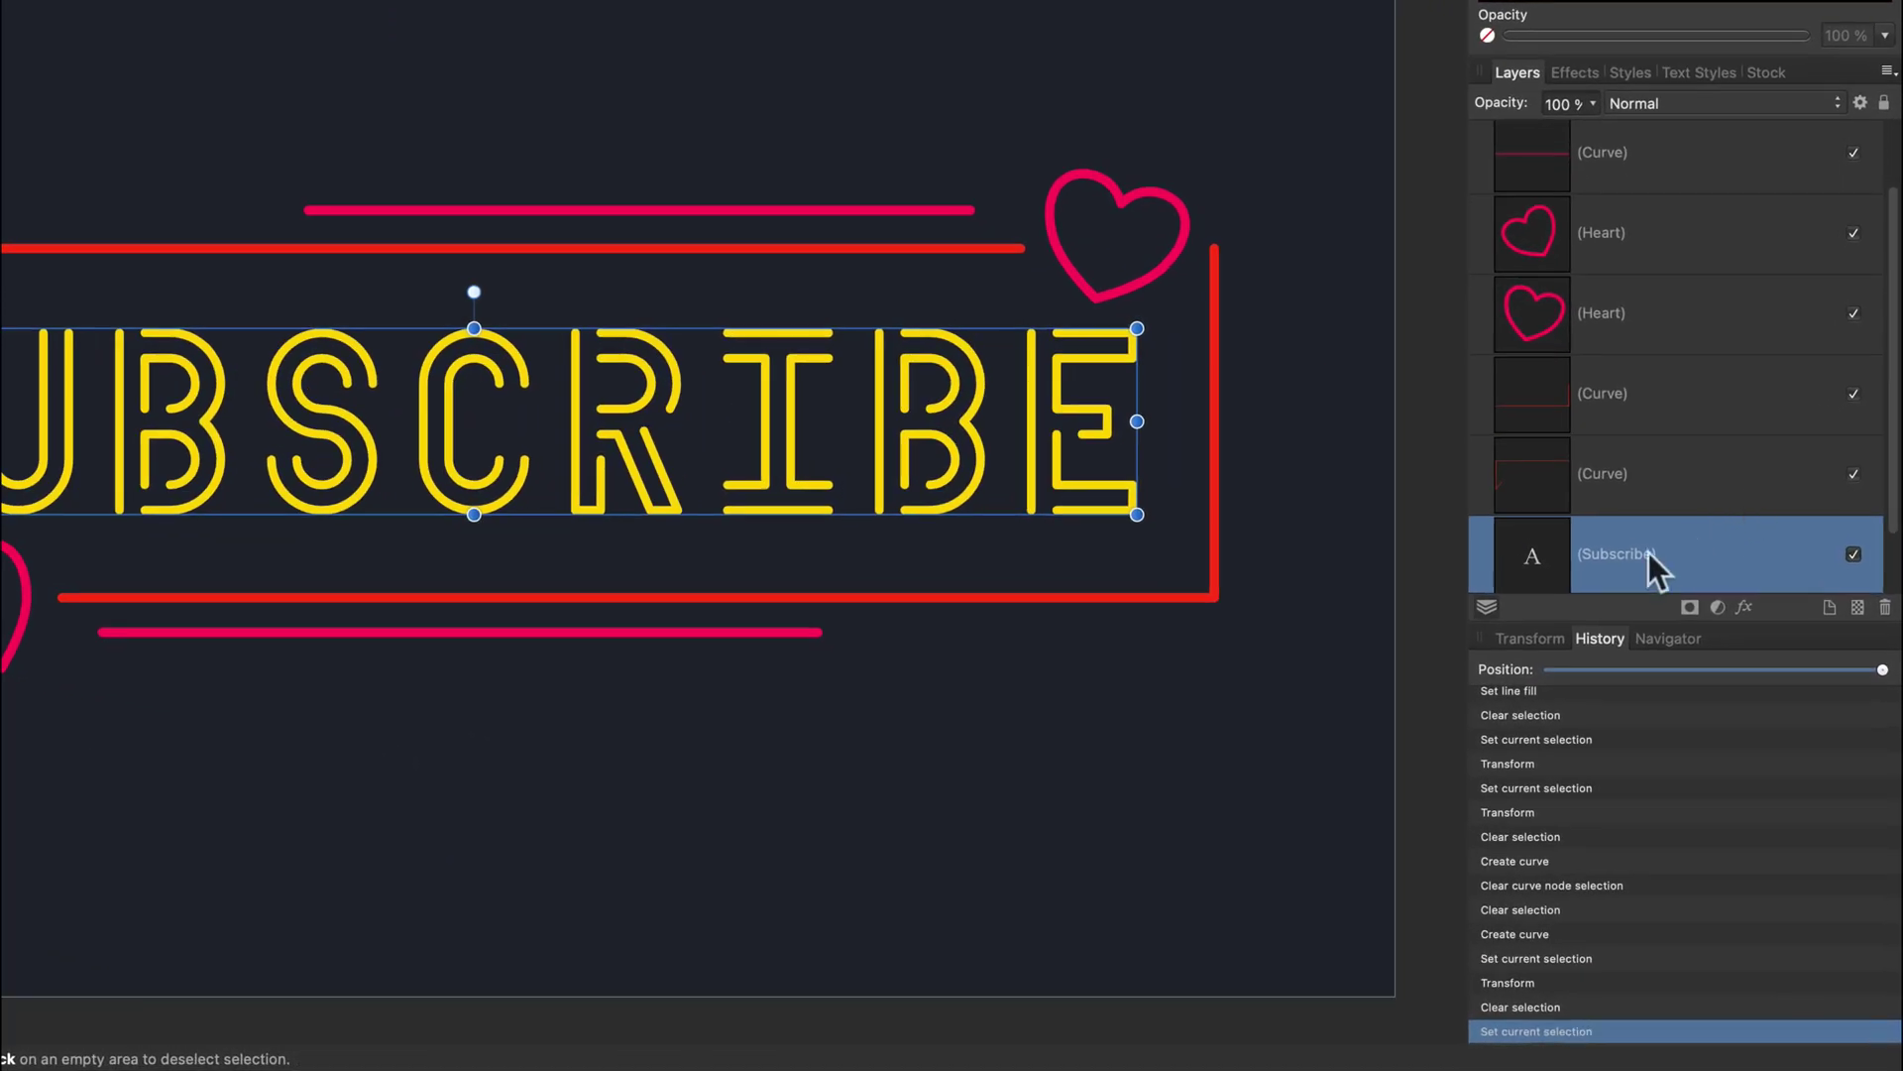
scroll(1646, 555, "up", 1)
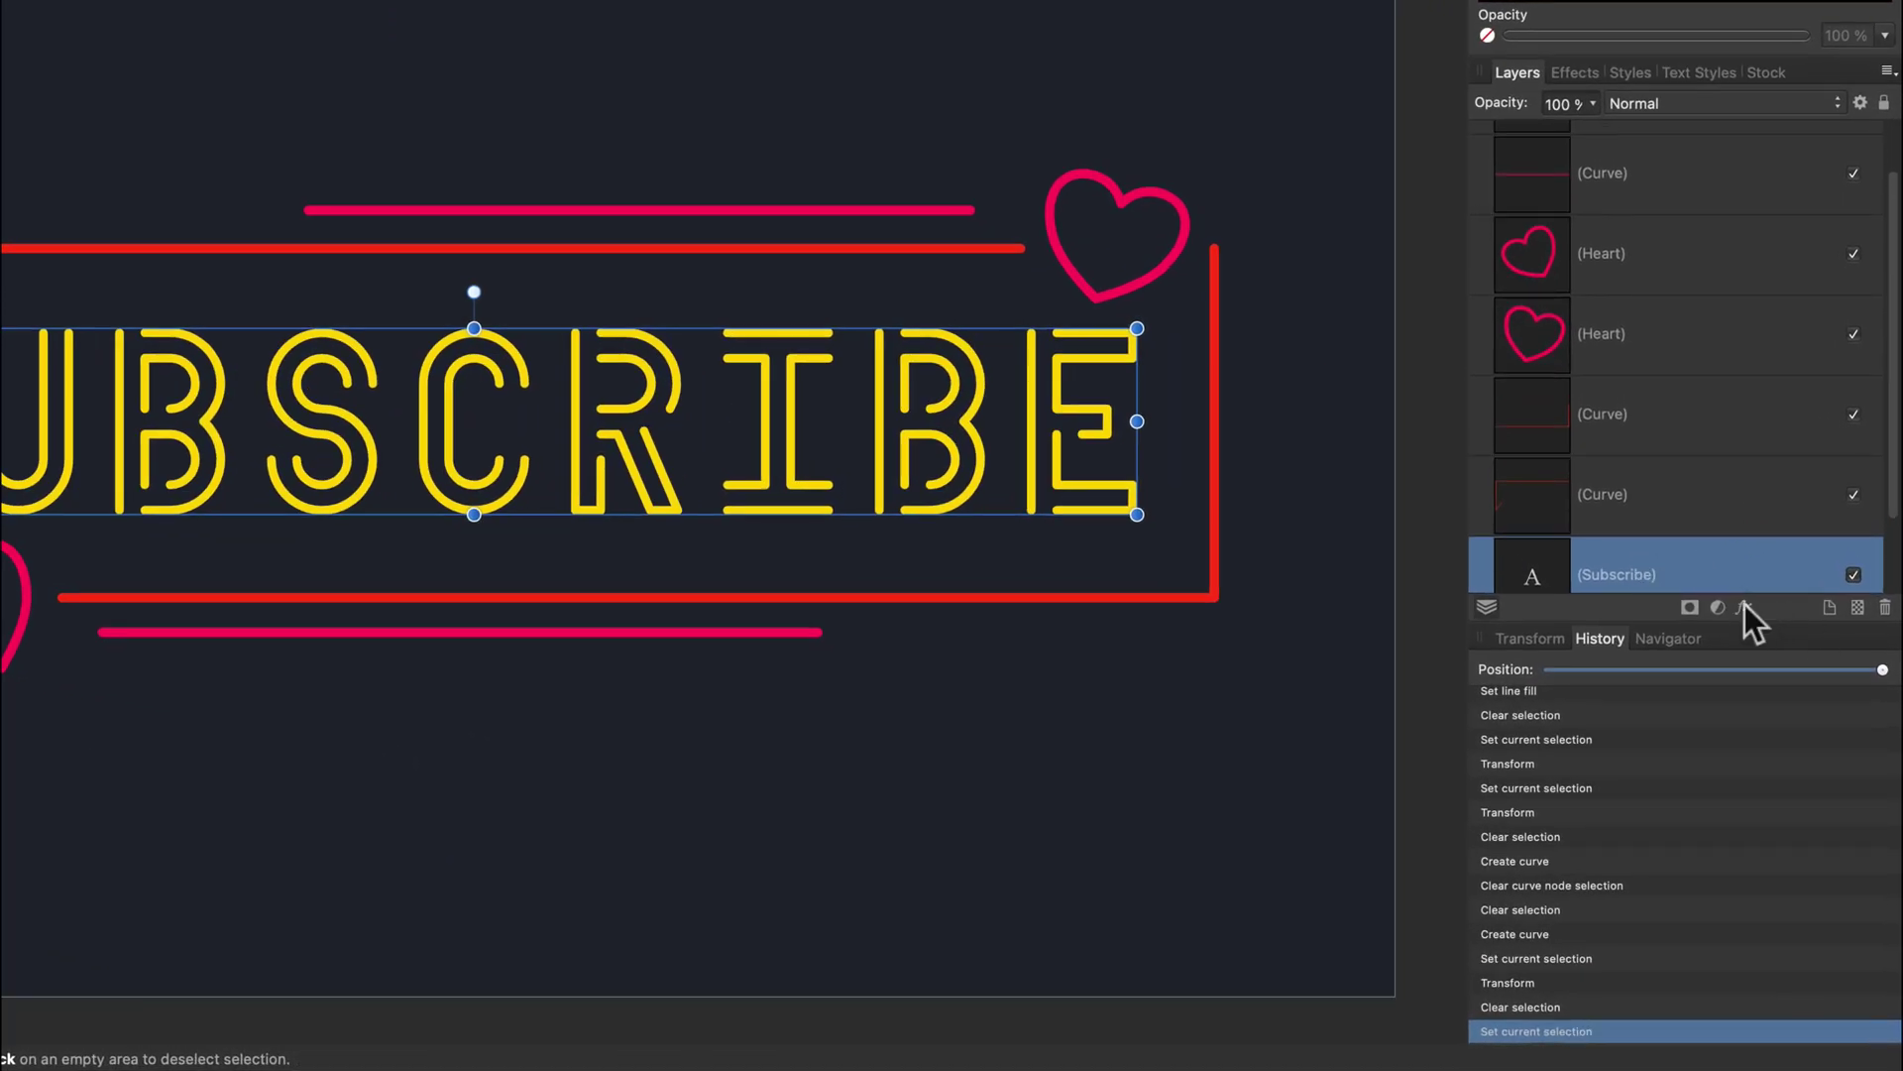
left_click(1744, 607)
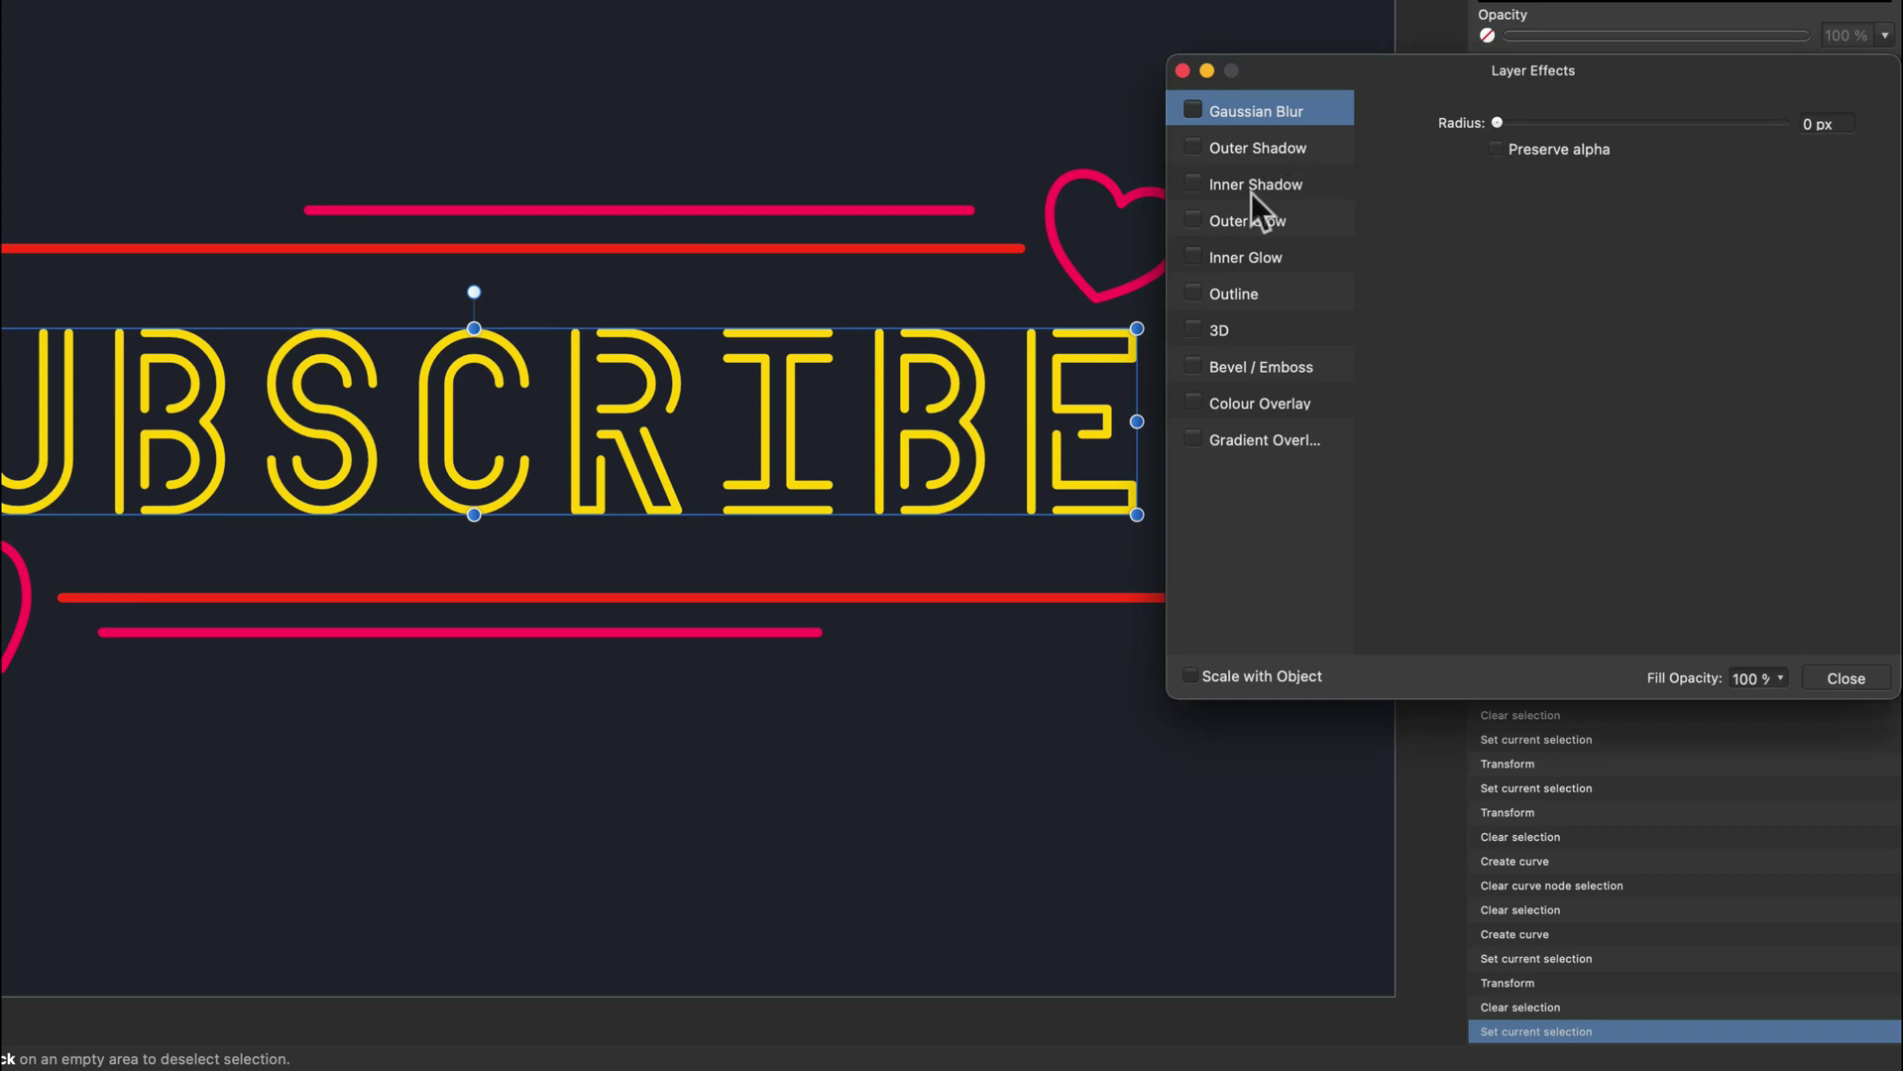
left_click(1193, 220)
left_click(1223, 222)
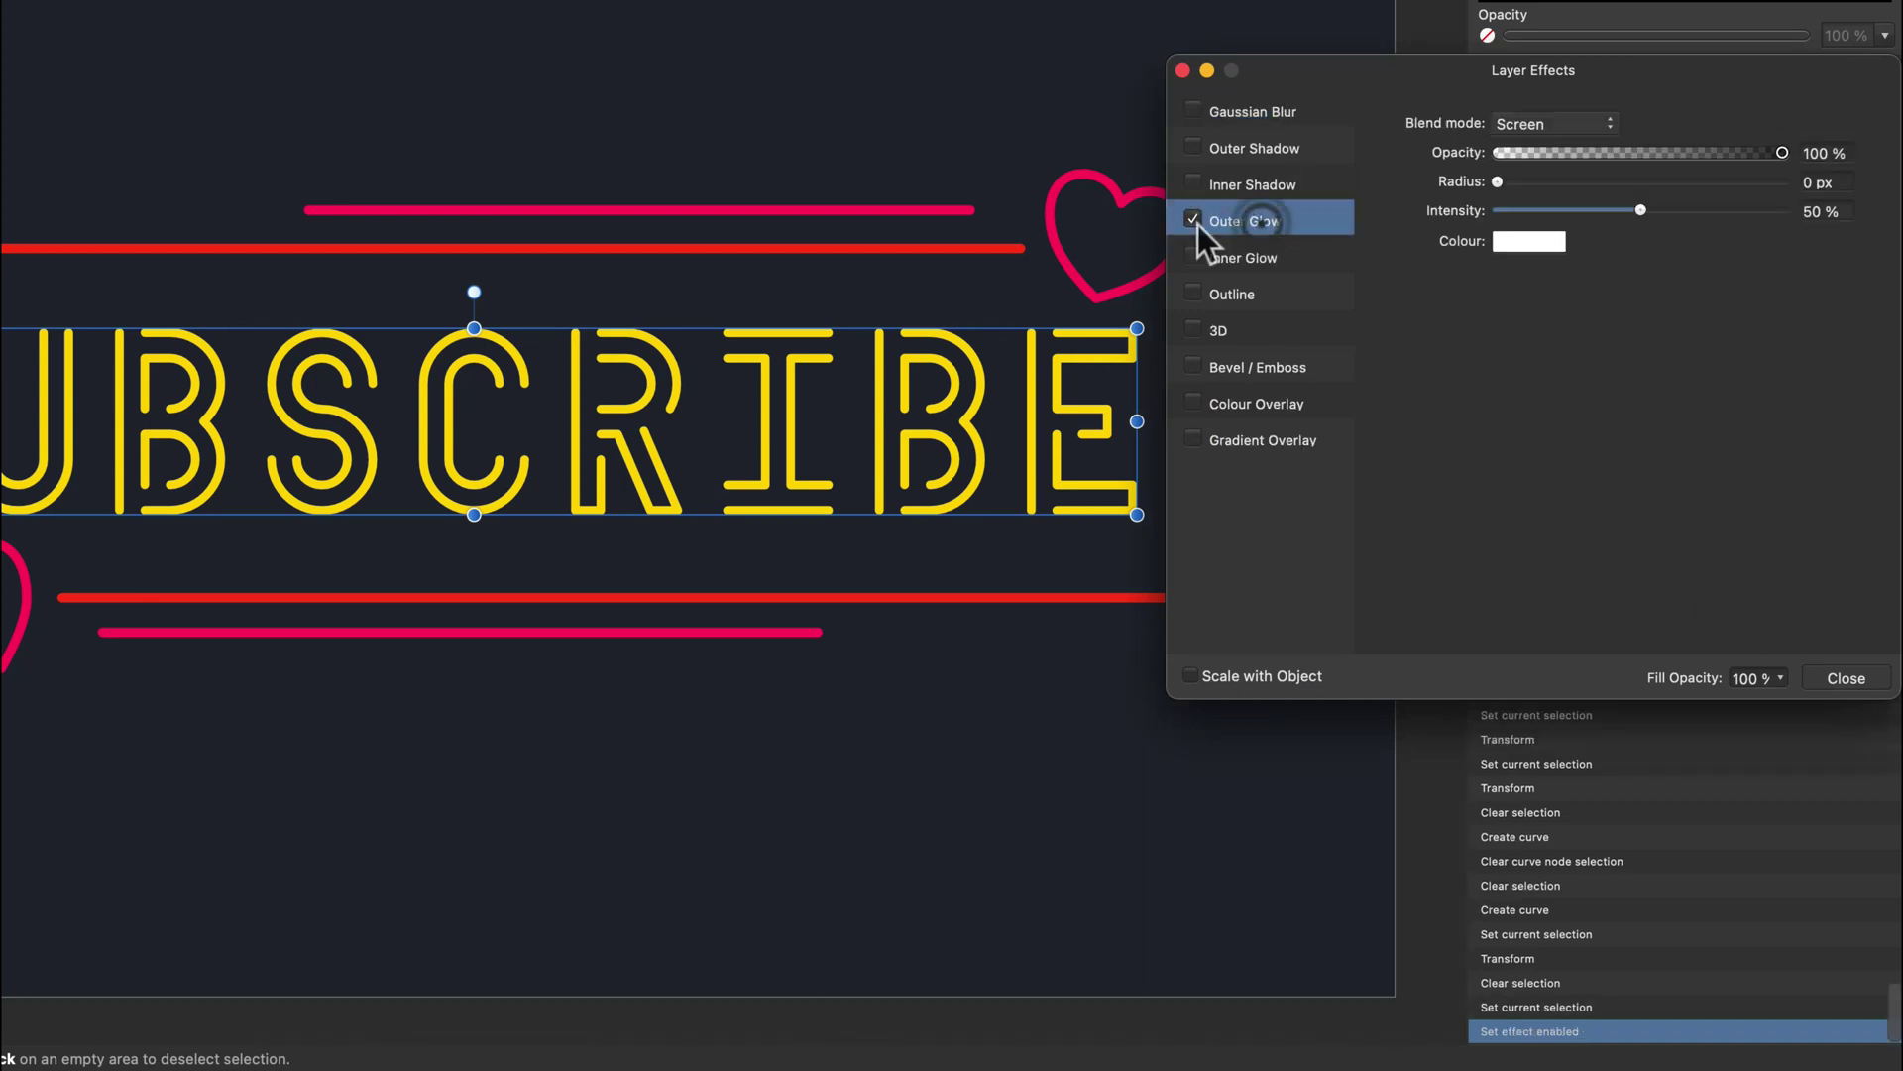
left_click_drag(1534, 180, 1759, 185)
- Colour the glow with the letters' sampled yellow at 90% opacity and enable Bevel / Emboss
left_click(1550, 240)
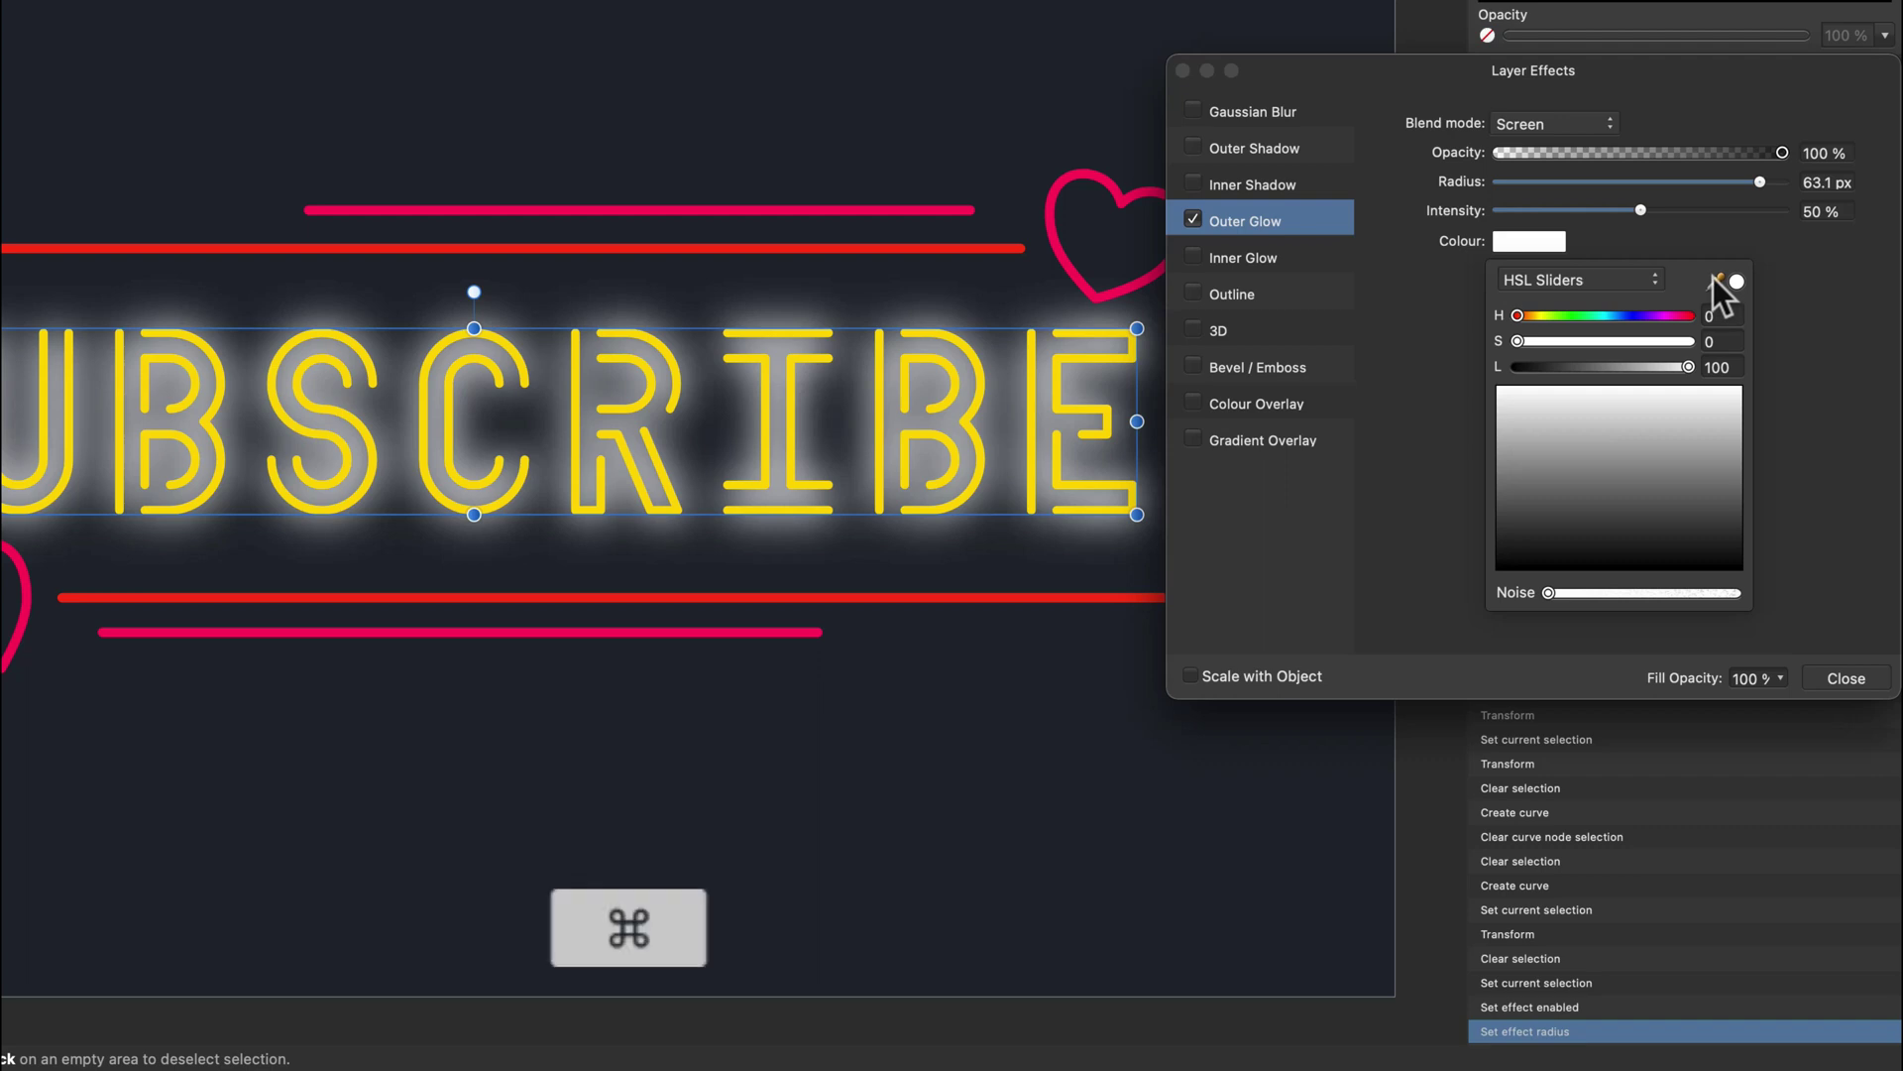
key("super+equal")
key("super+equal")
left_click_drag(1720, 289, 676, 325)
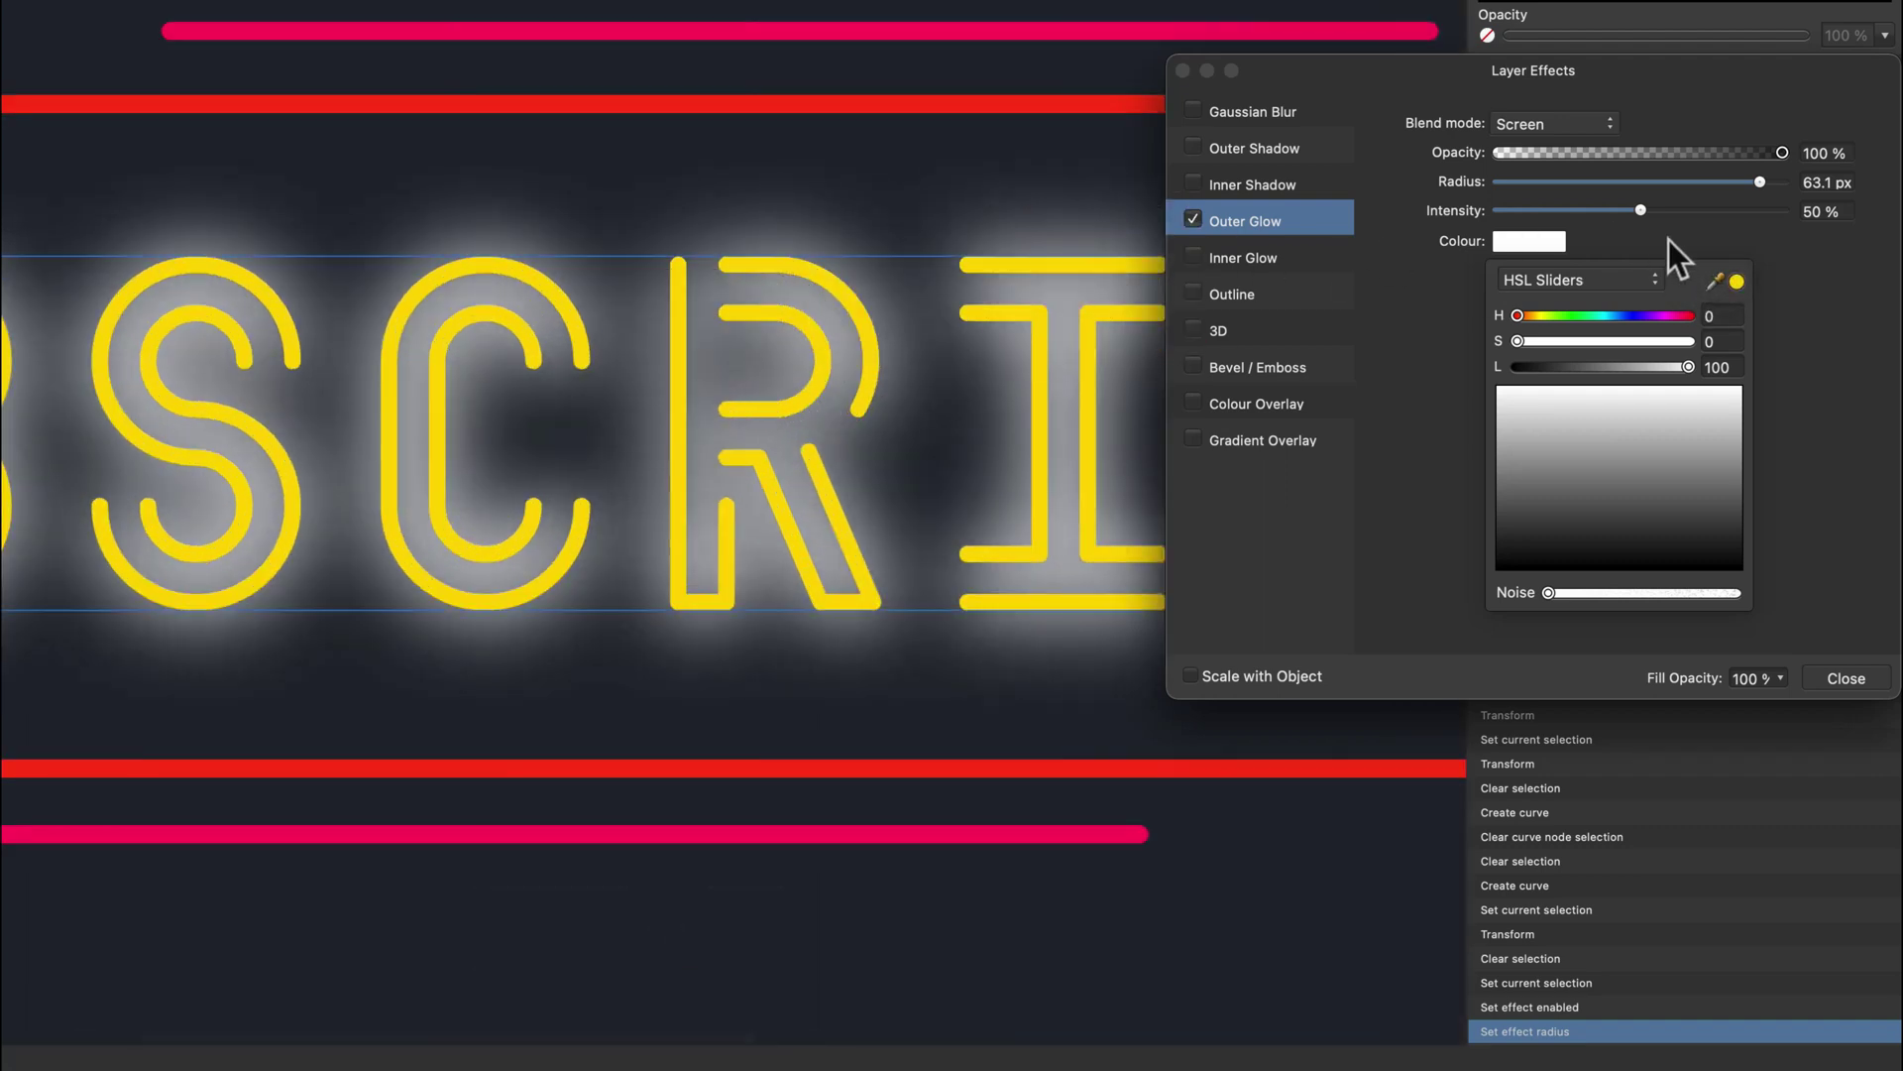
left_click(1736, 281)
left_click(1633, 366)
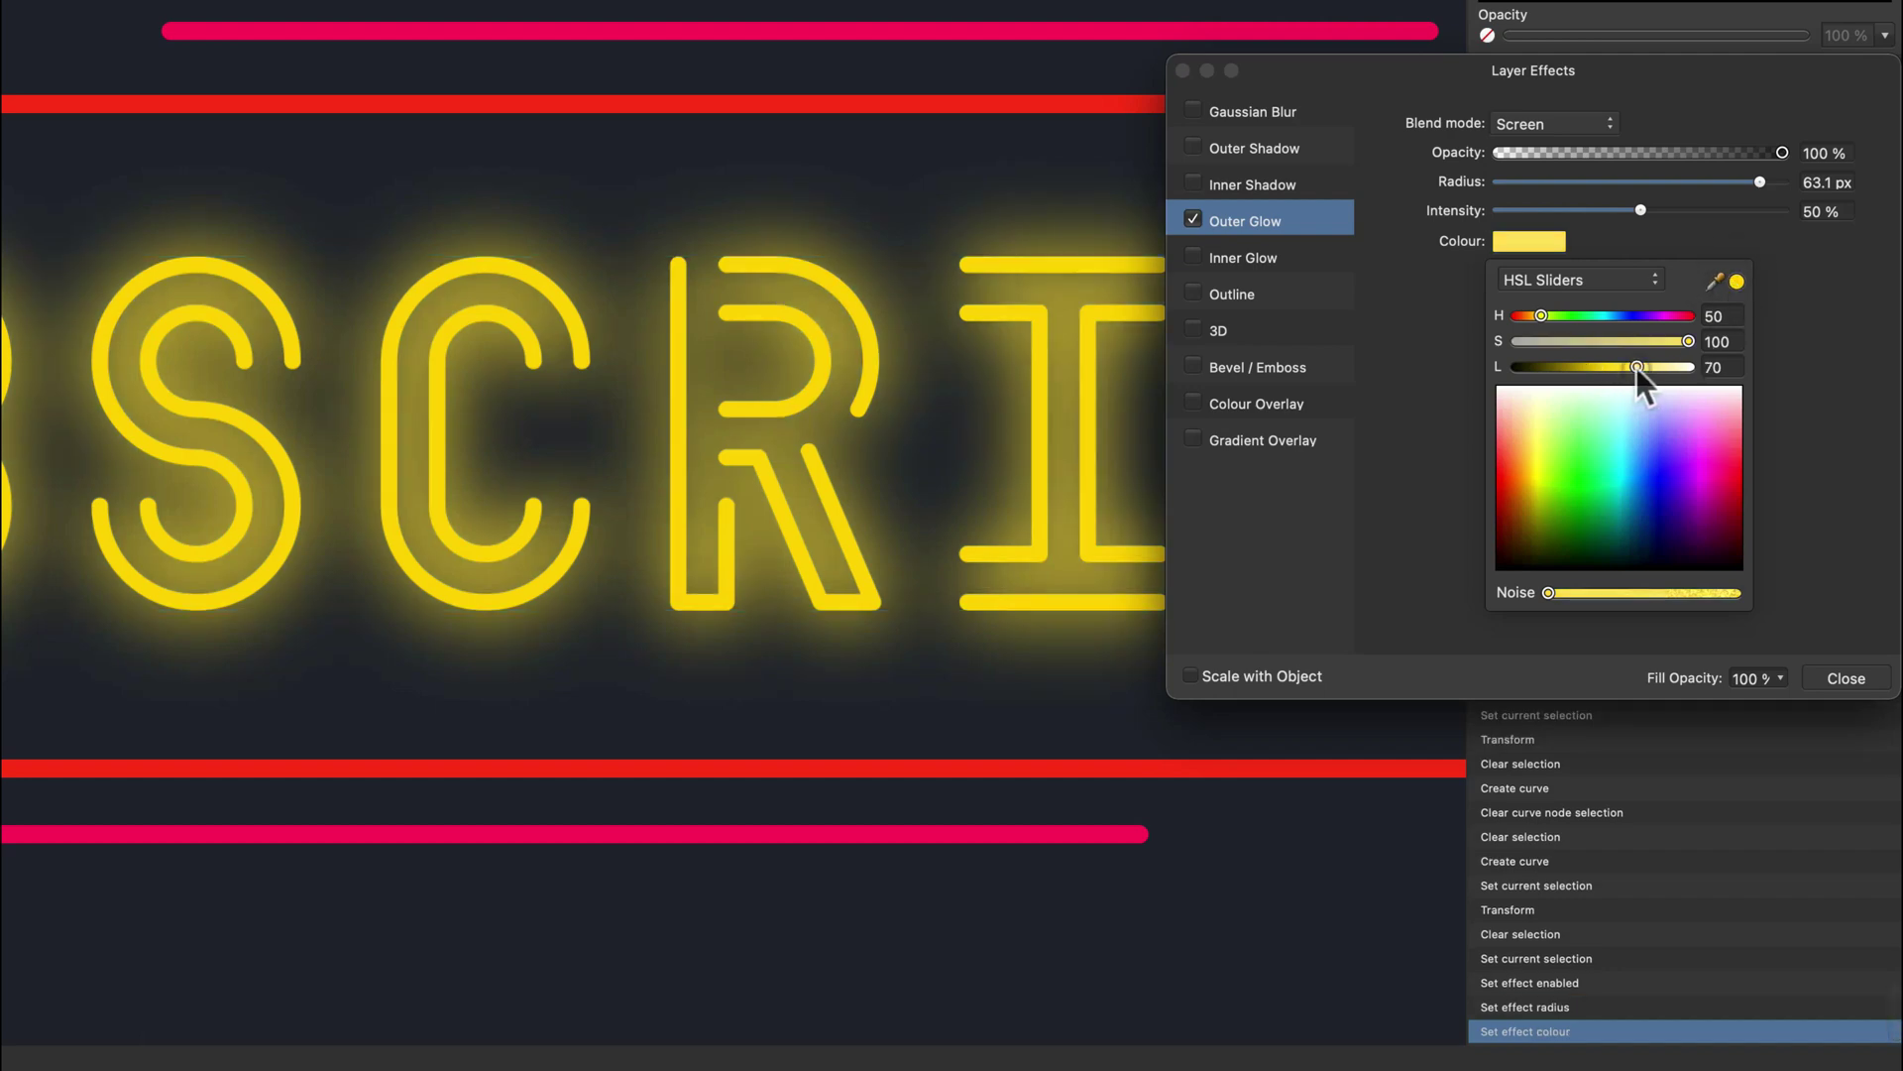
left_click(1627, 367)
left_click_drag(1781, 153, 1507, 155)
left_click_drag(1656, 156, 1755, 165)
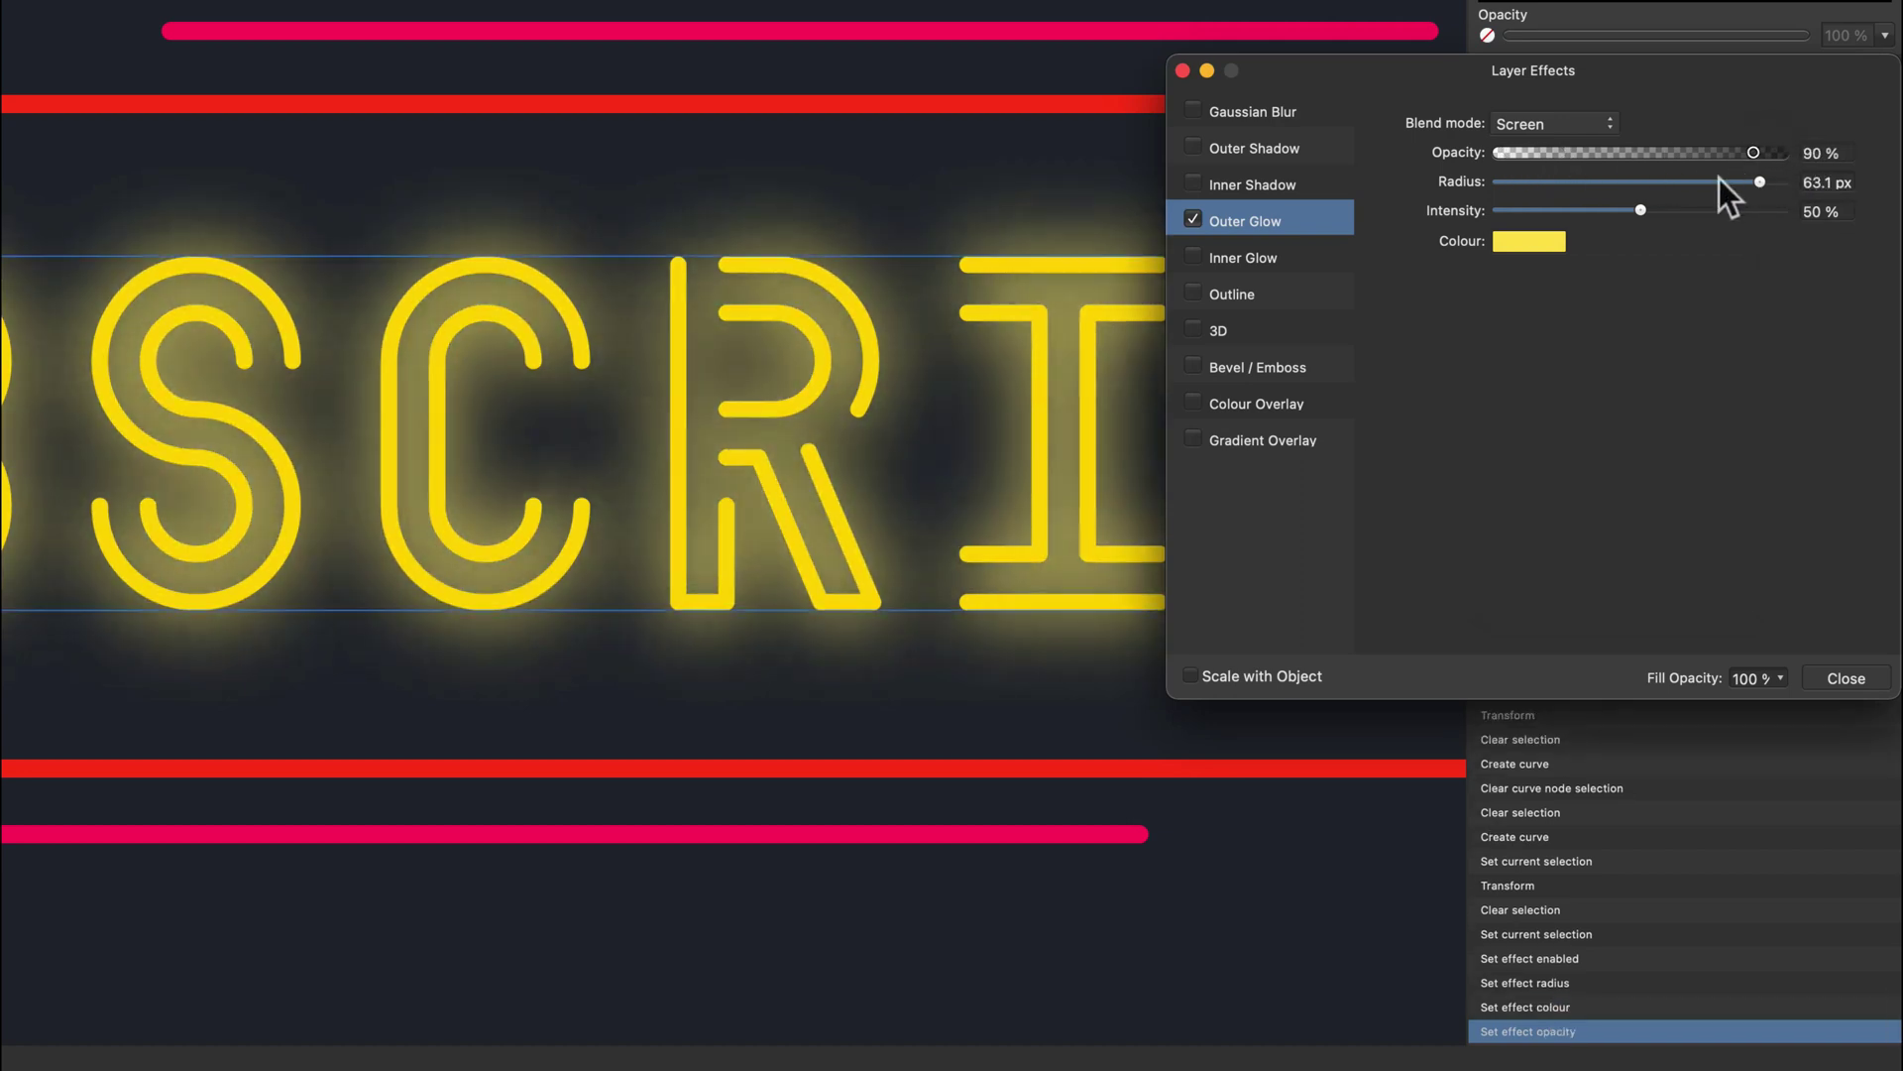
left_click(1192, 364)
left_click(1241, 366)
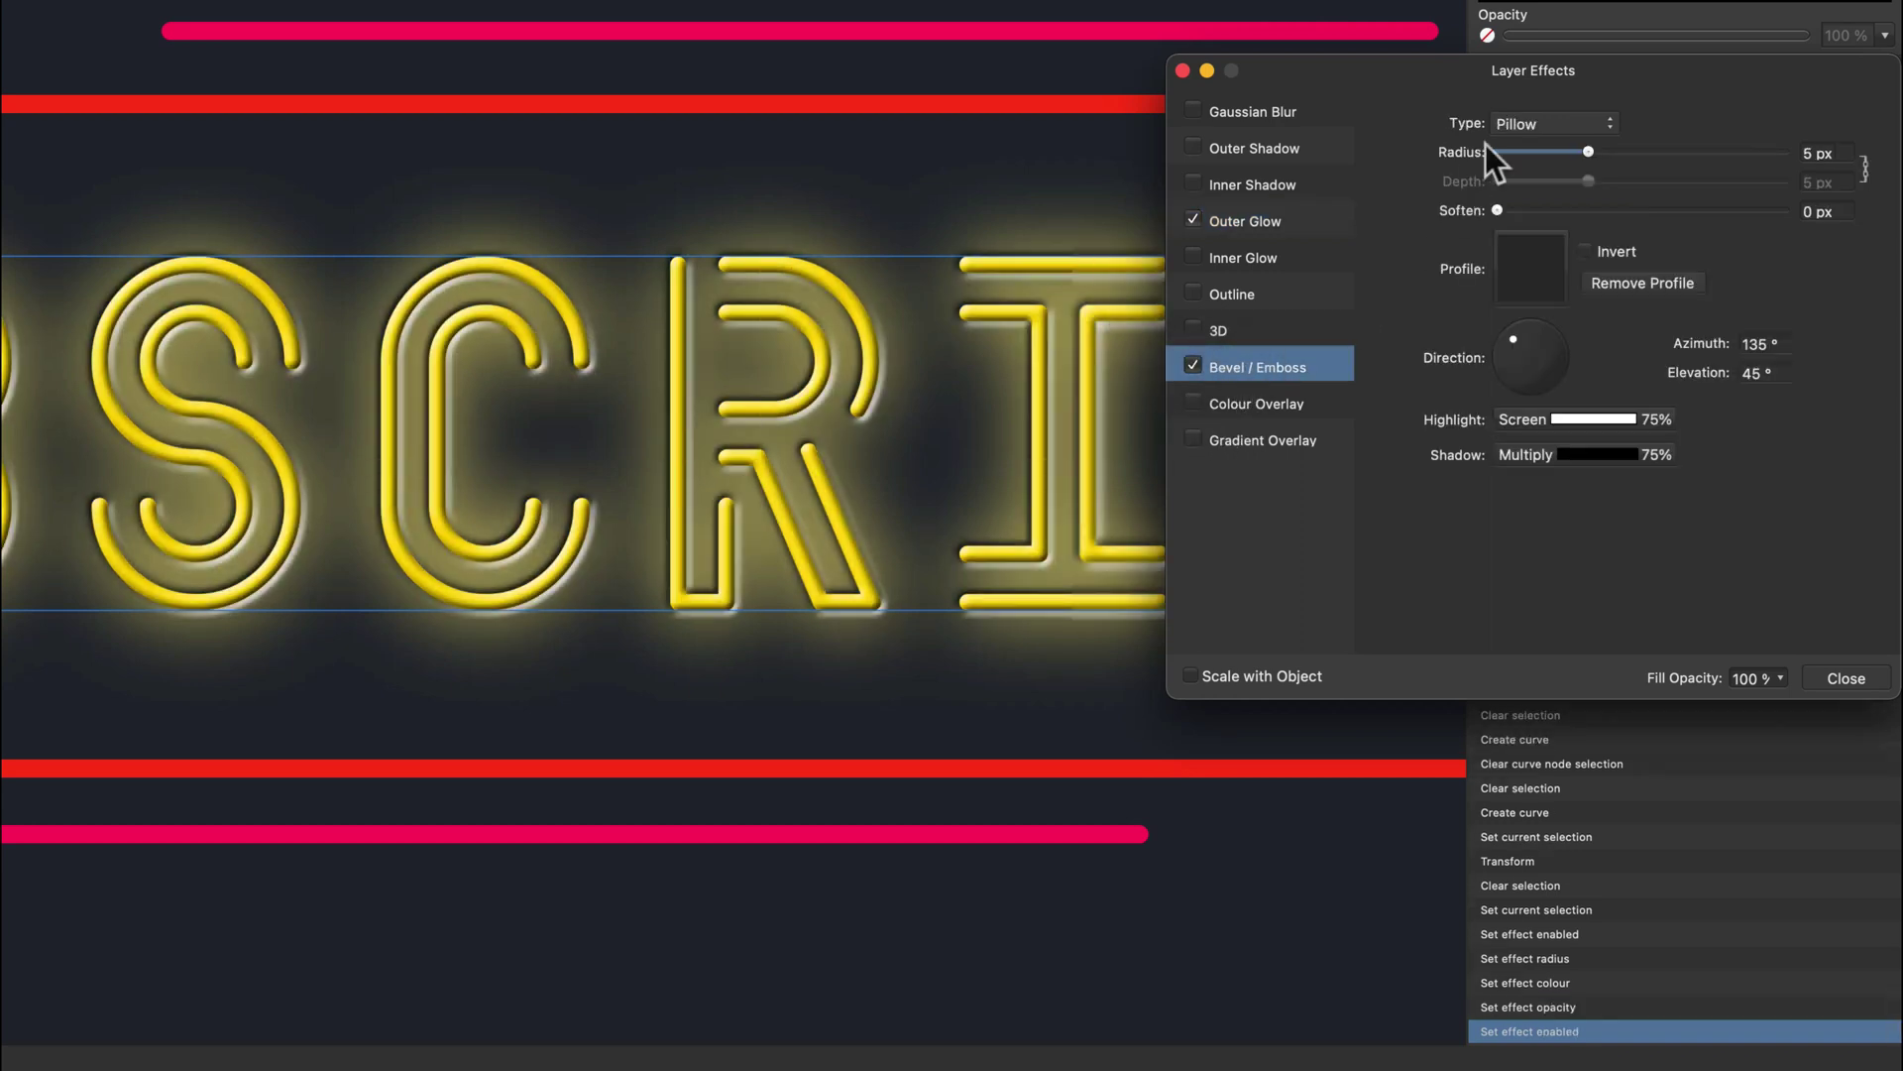
- Set the bevel type to Inner with the highlight in Overlay mode at 100% opacity
left_click(1562, 123)
left_click(1562, 52)
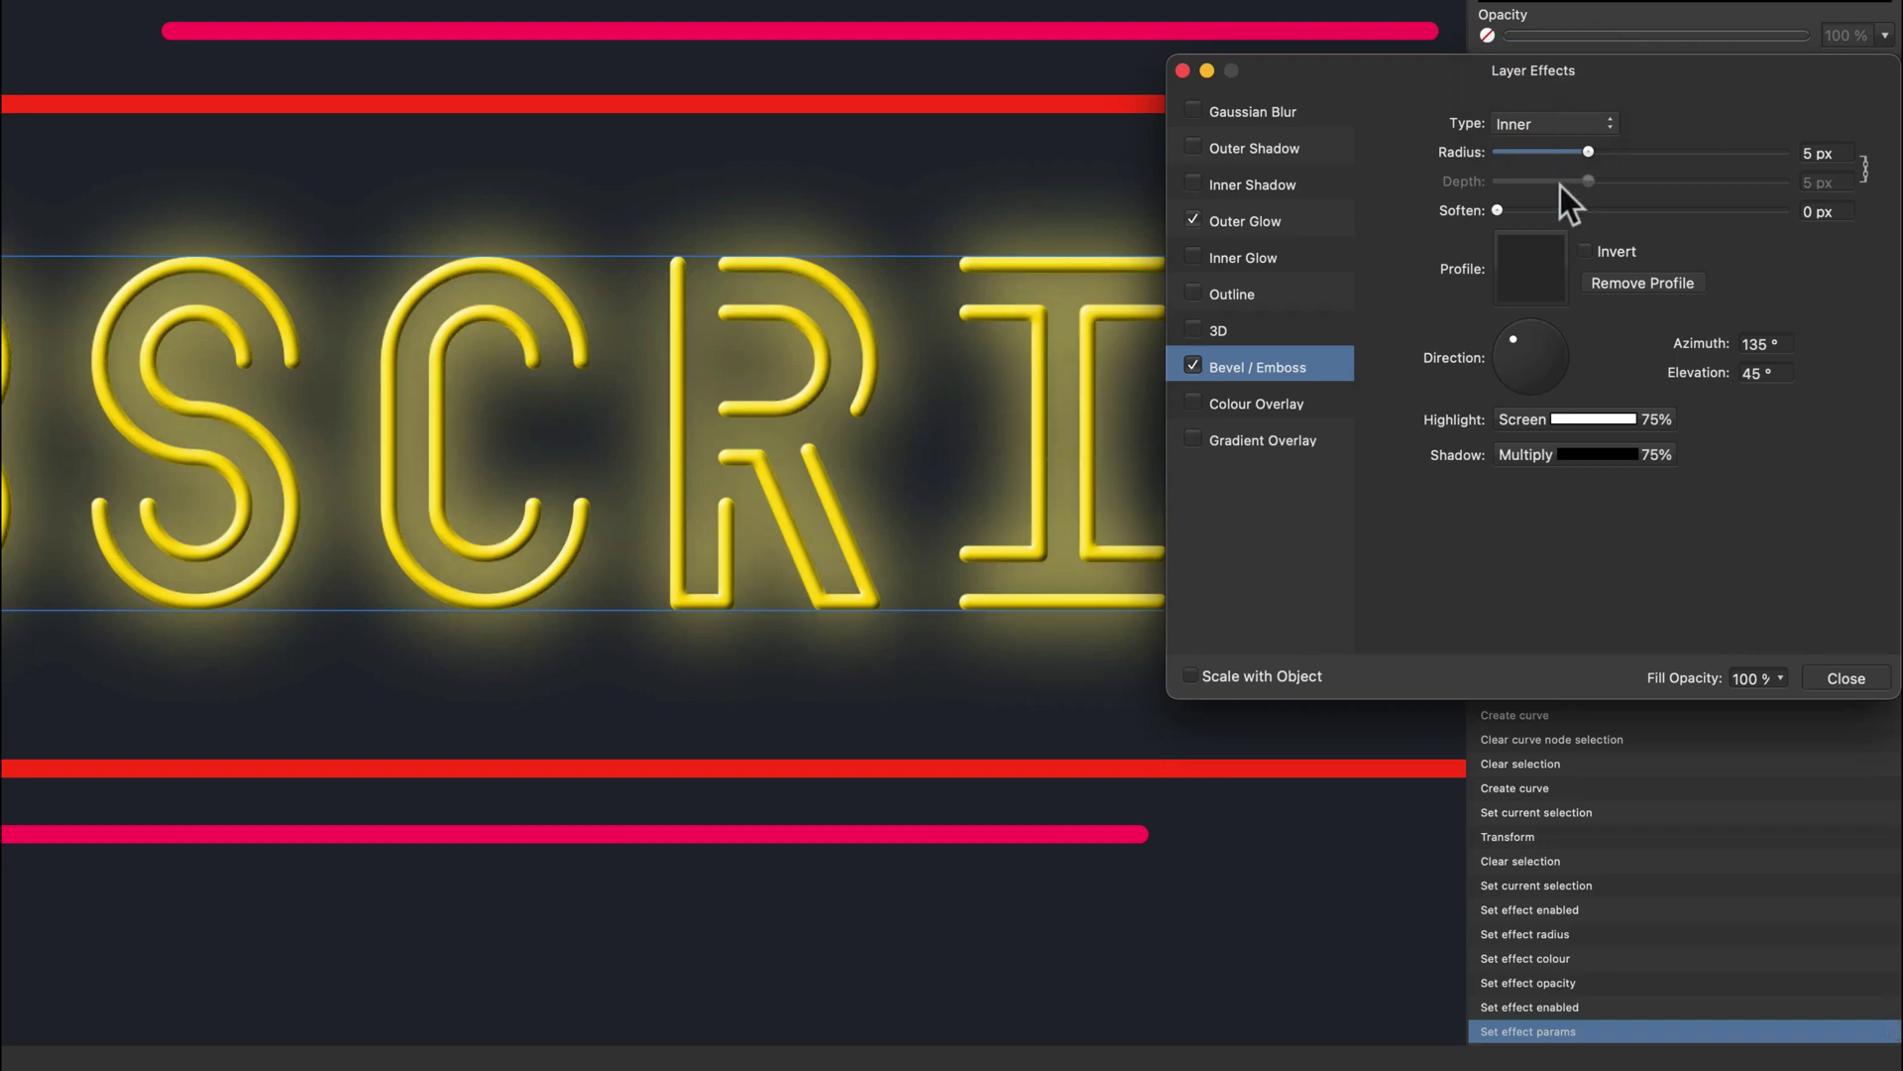
left_click(1616, 418)
left_click(1637, 466)
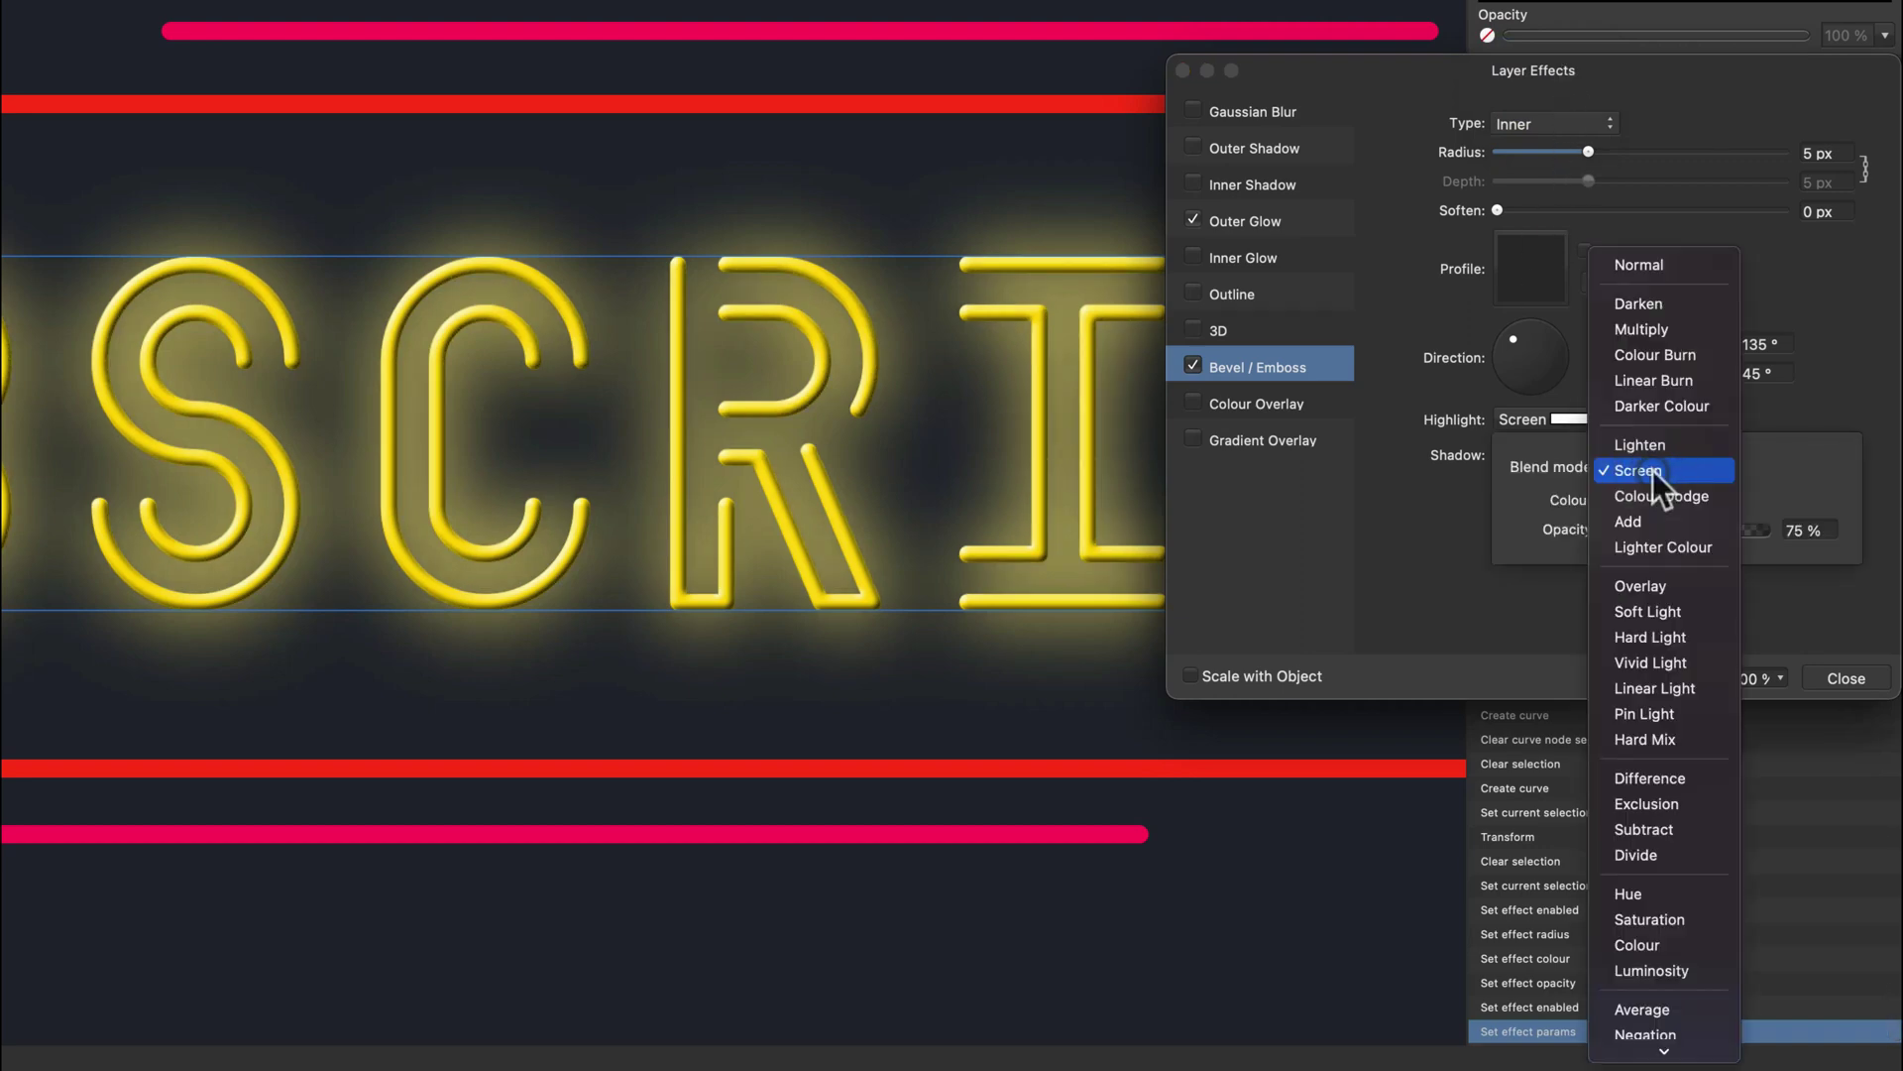
left_click(1677, 586)
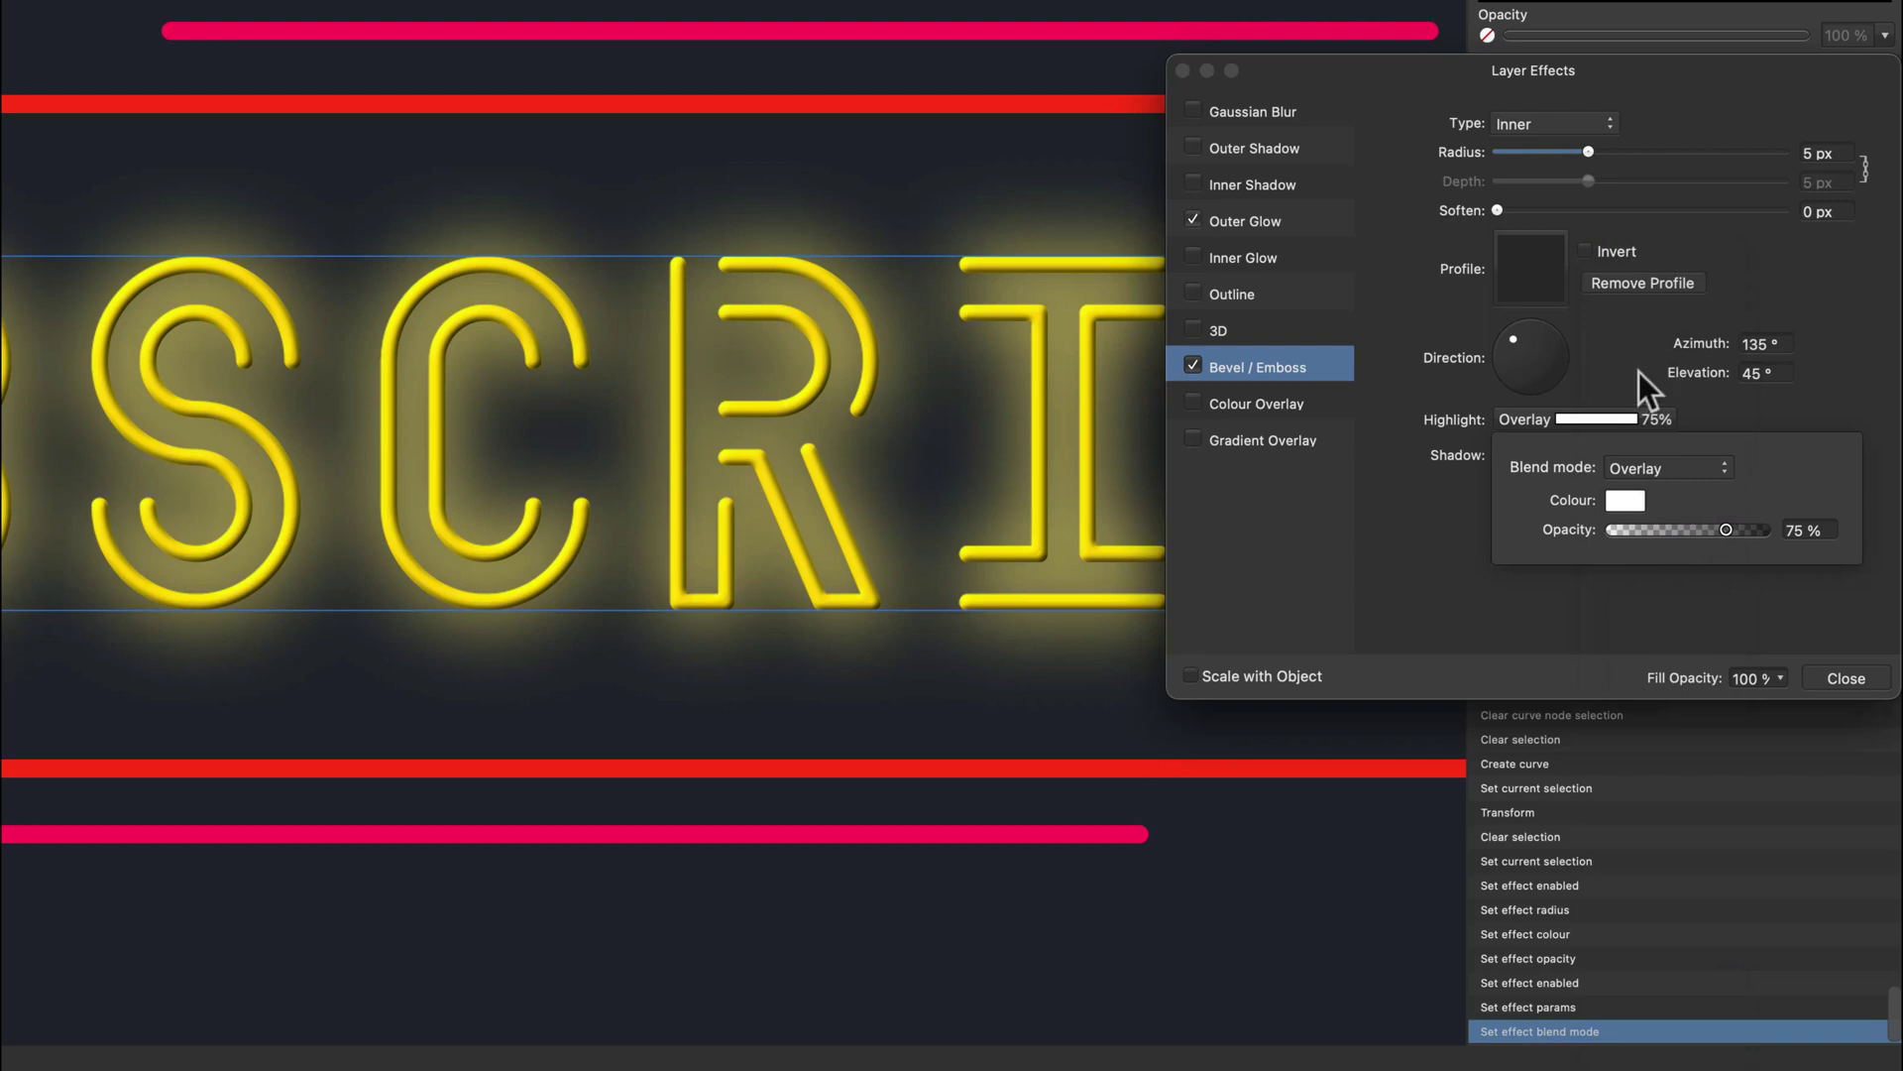
left_click_drag(1721, 527, 1806, 527)
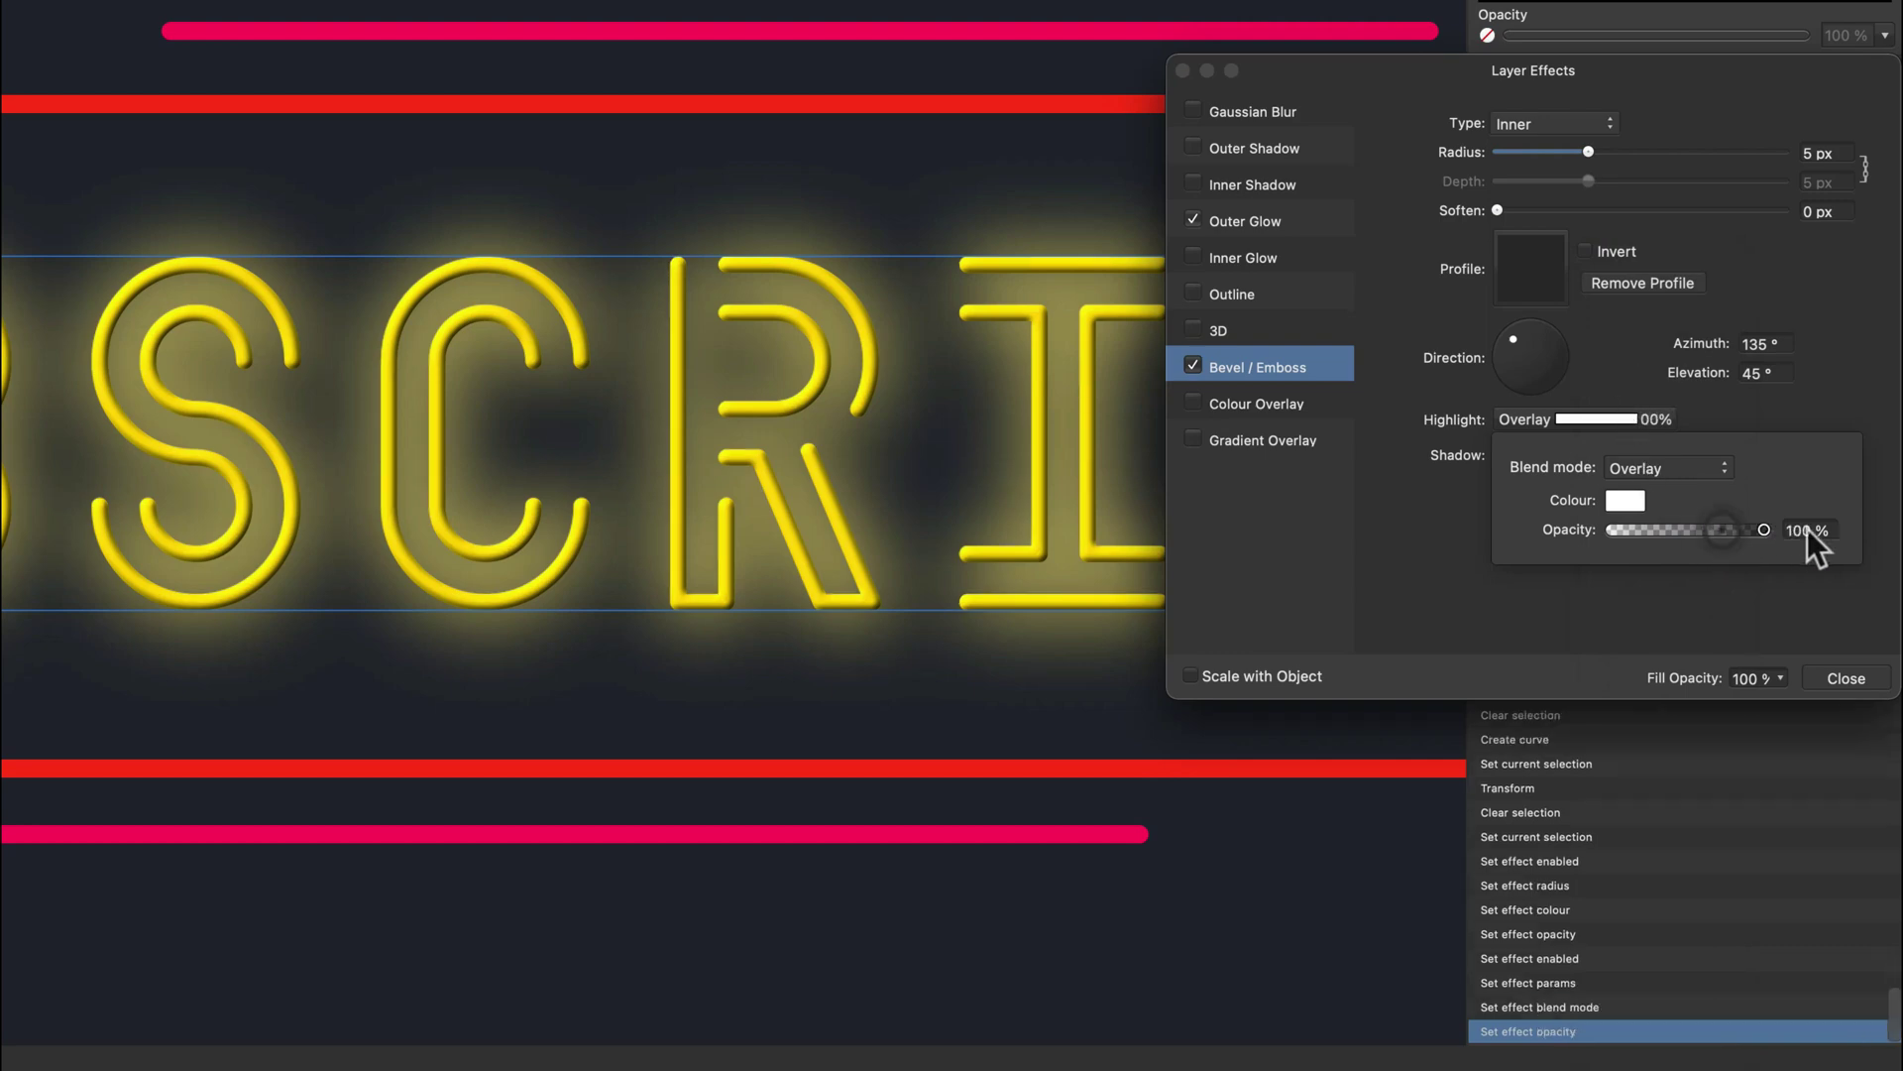
left_click(1787, 428)
- Set the bevel shadow to Overlay at 100% opacity and the radius to 6.9 px
left_click(1594, 454)
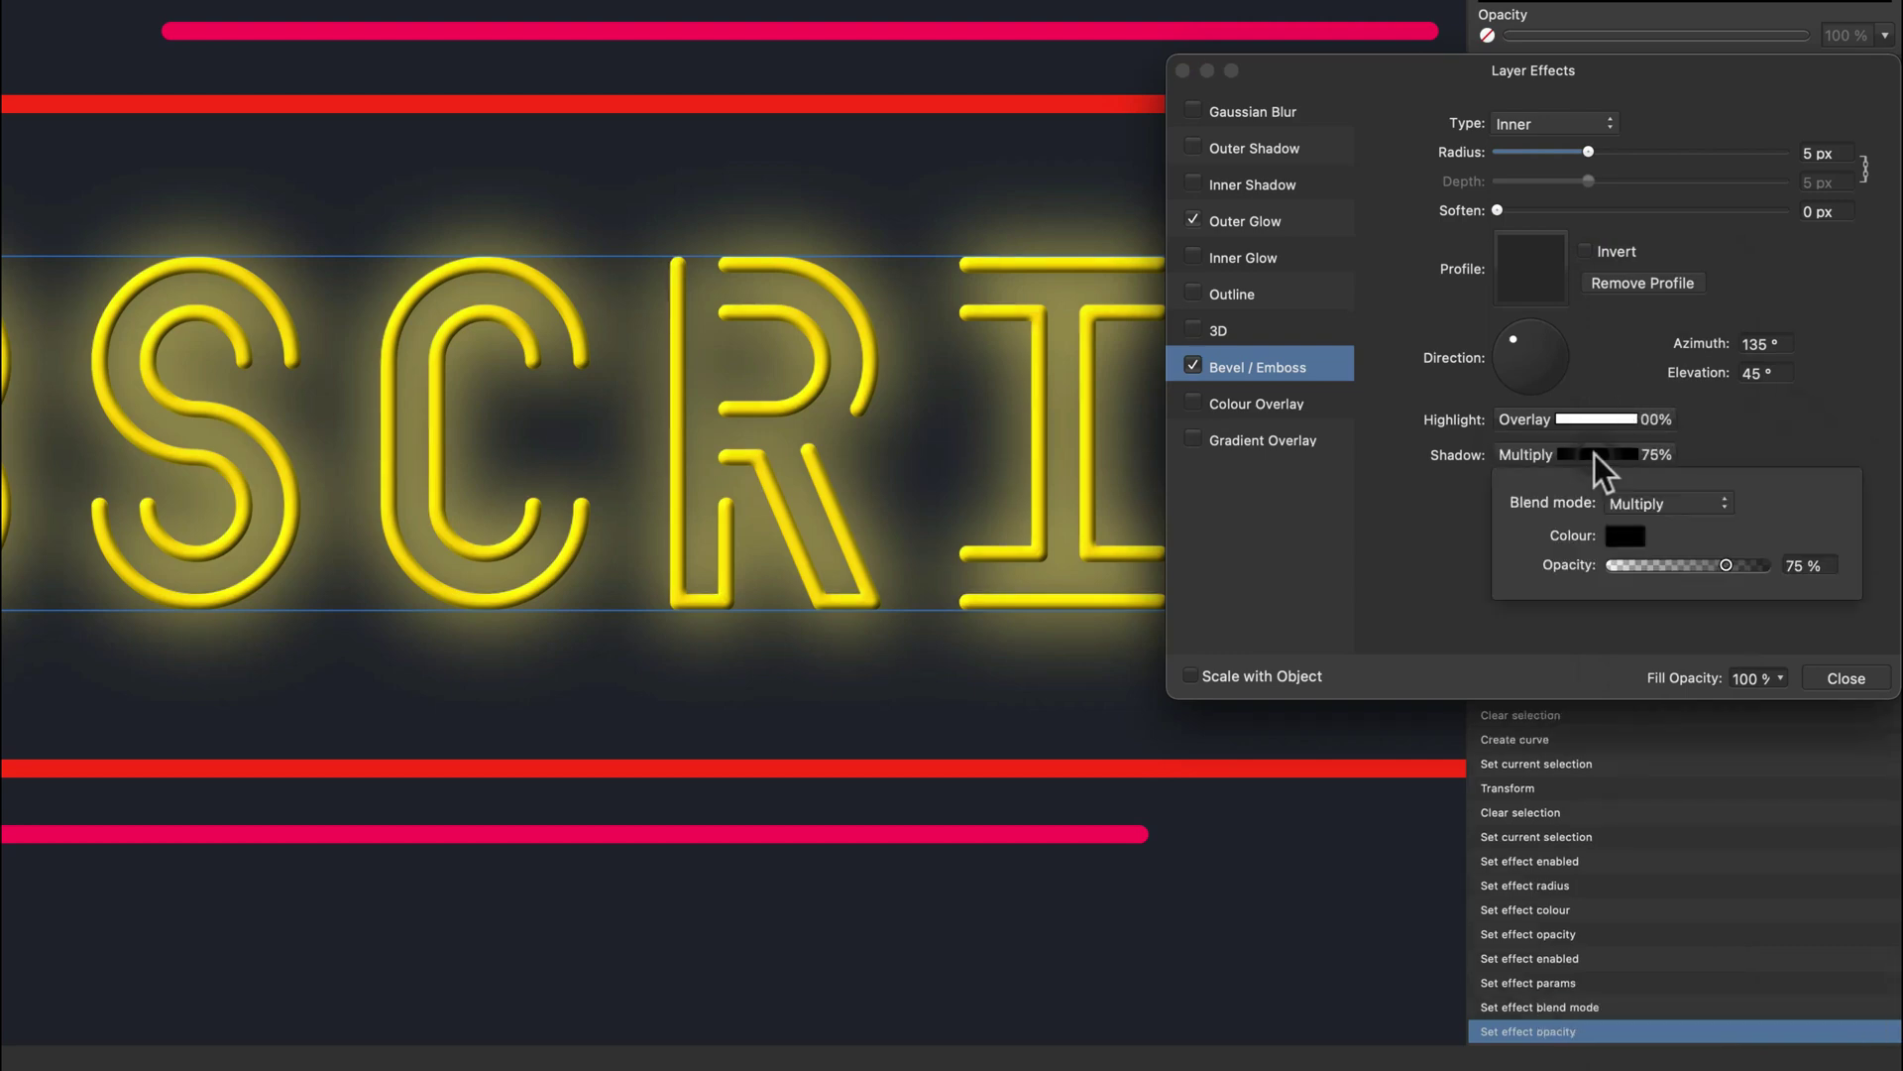
left_click(1662, 505)
left_click(1658, 759)
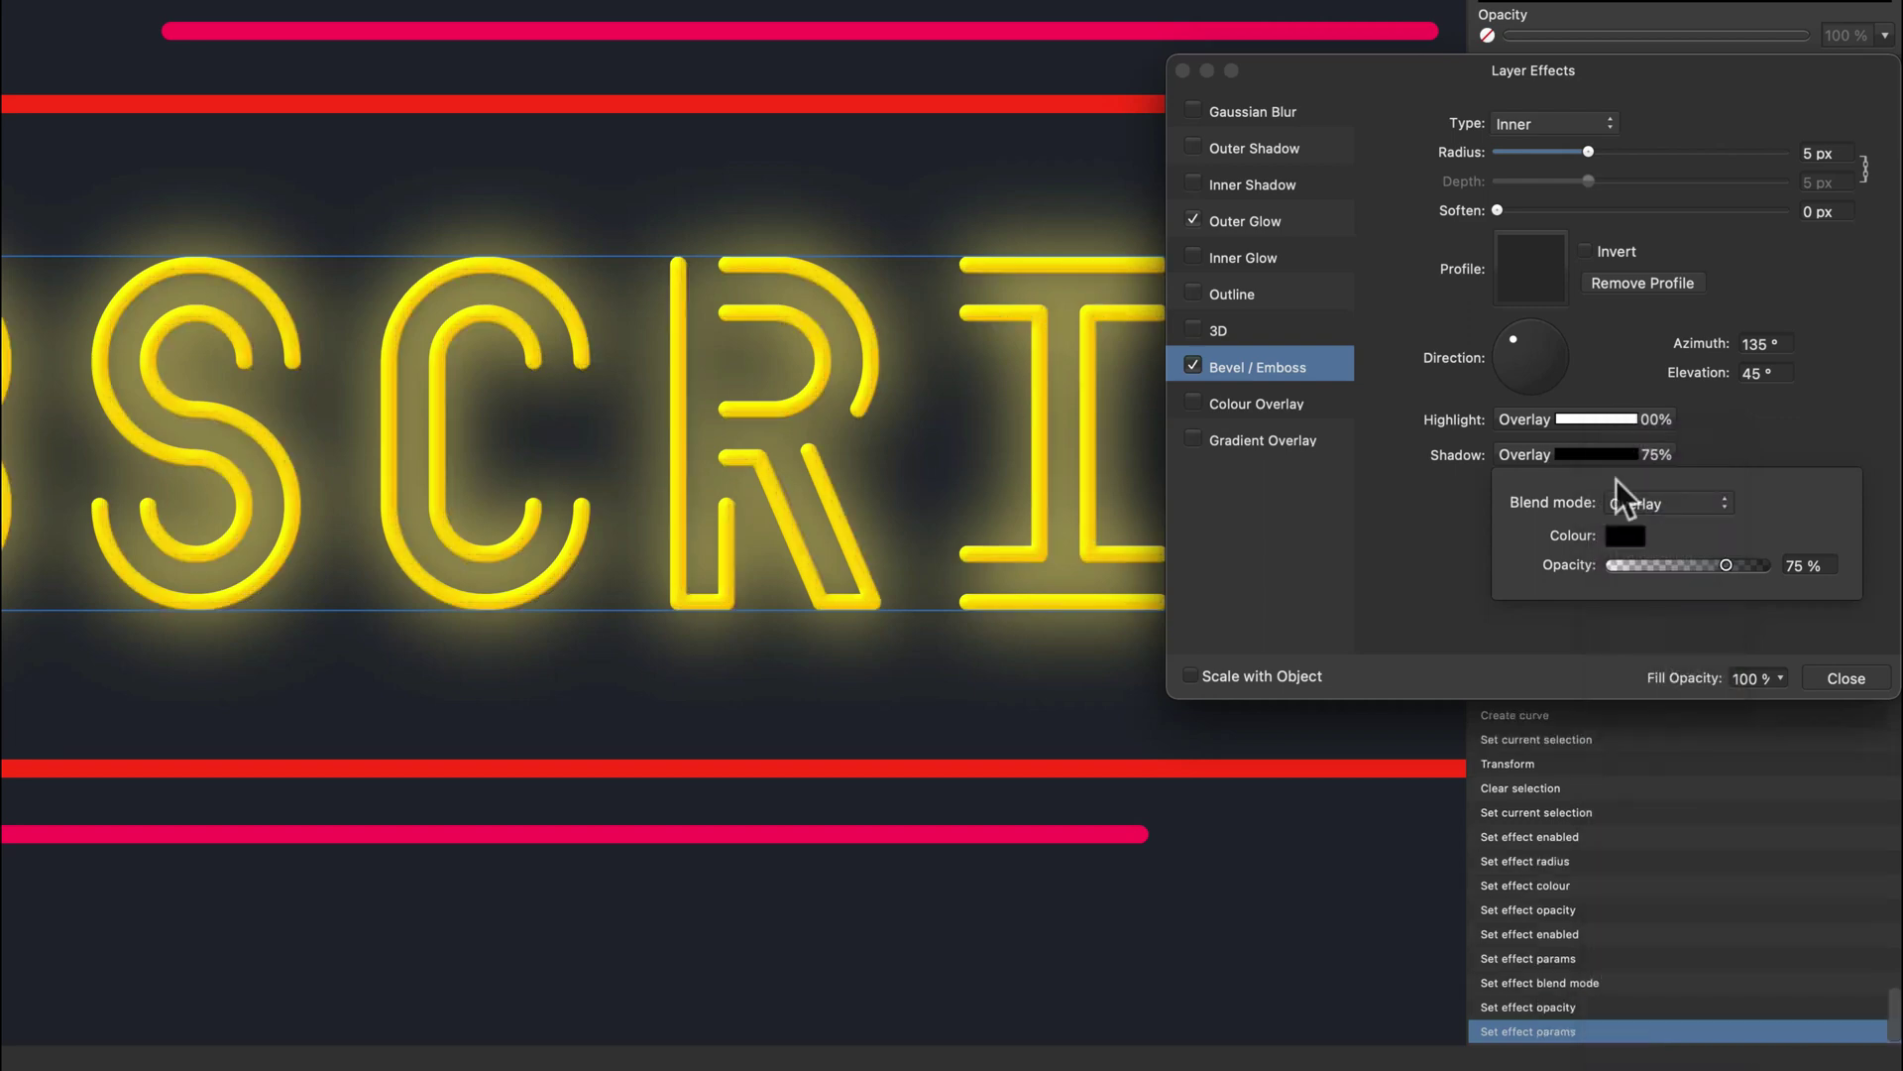
left_click_drag(1722, 564, 1802, 567)
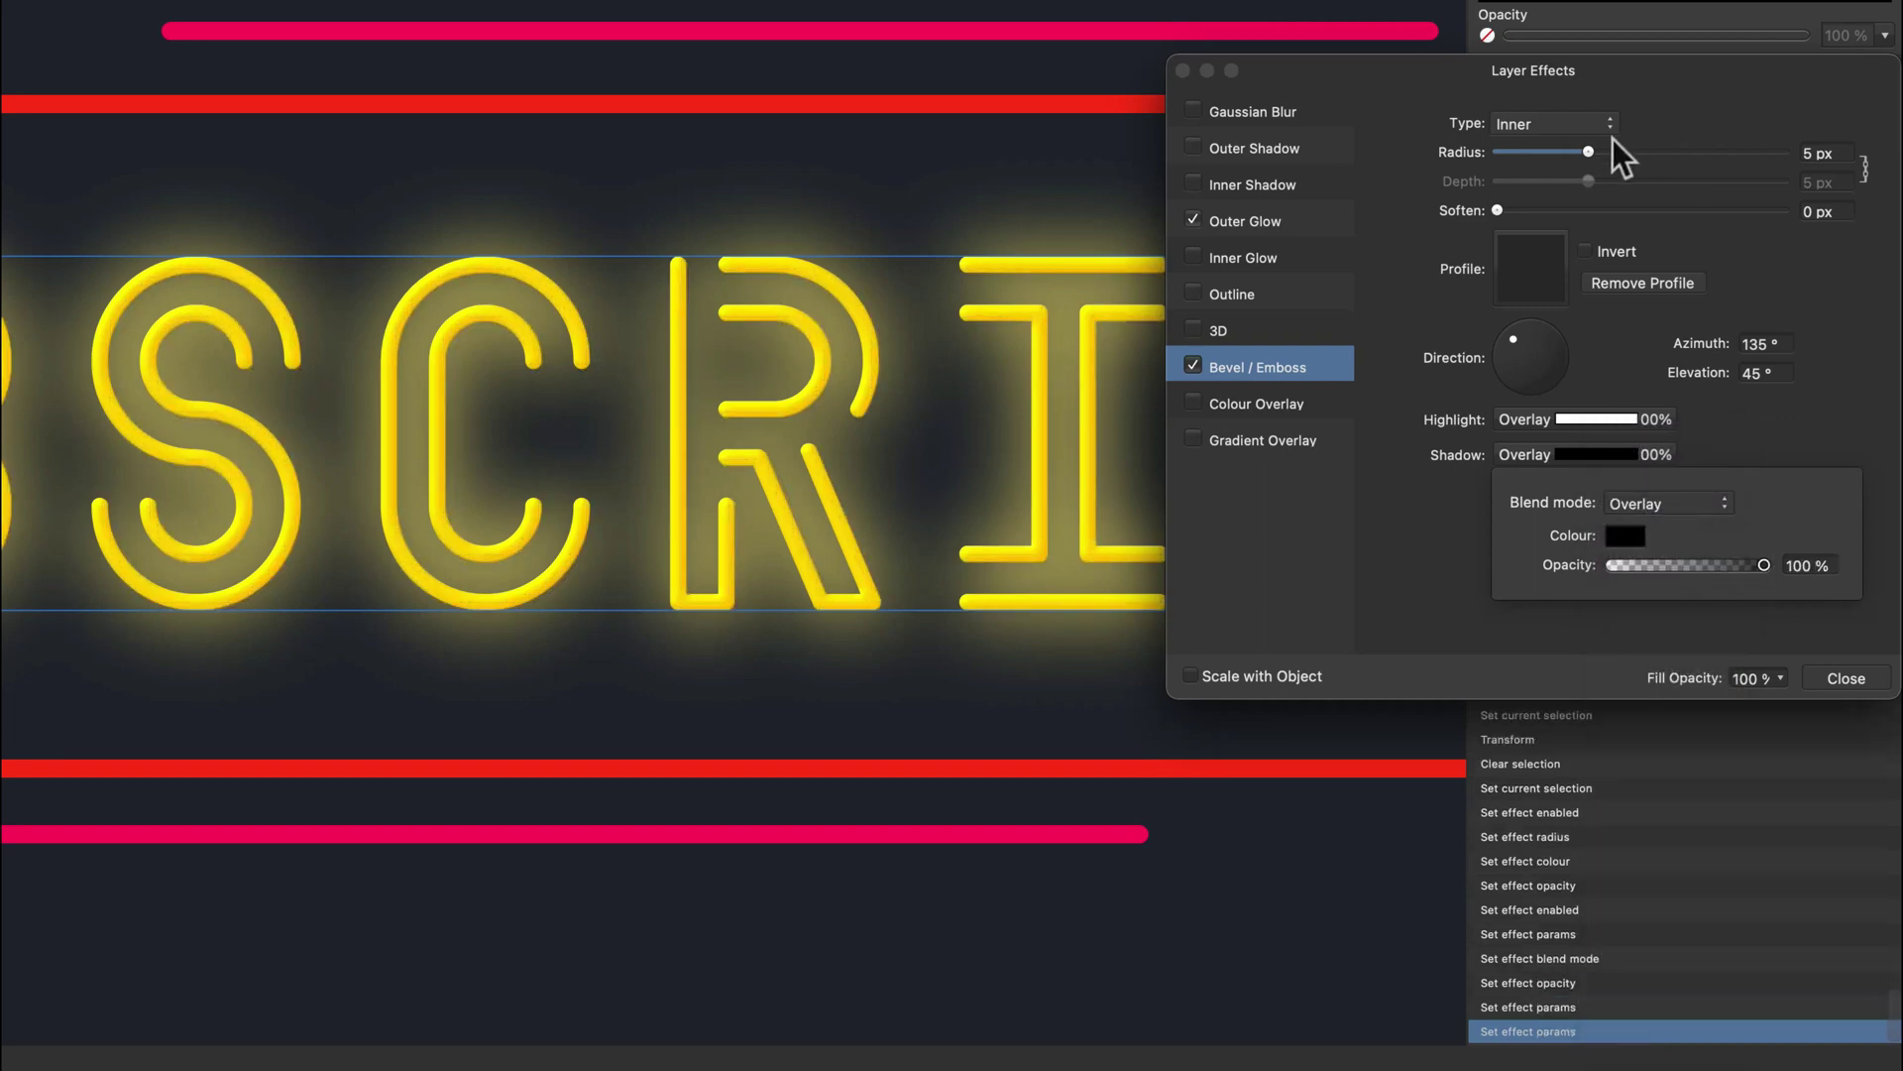
left_click_drag(1589, 149, 1603, 149)
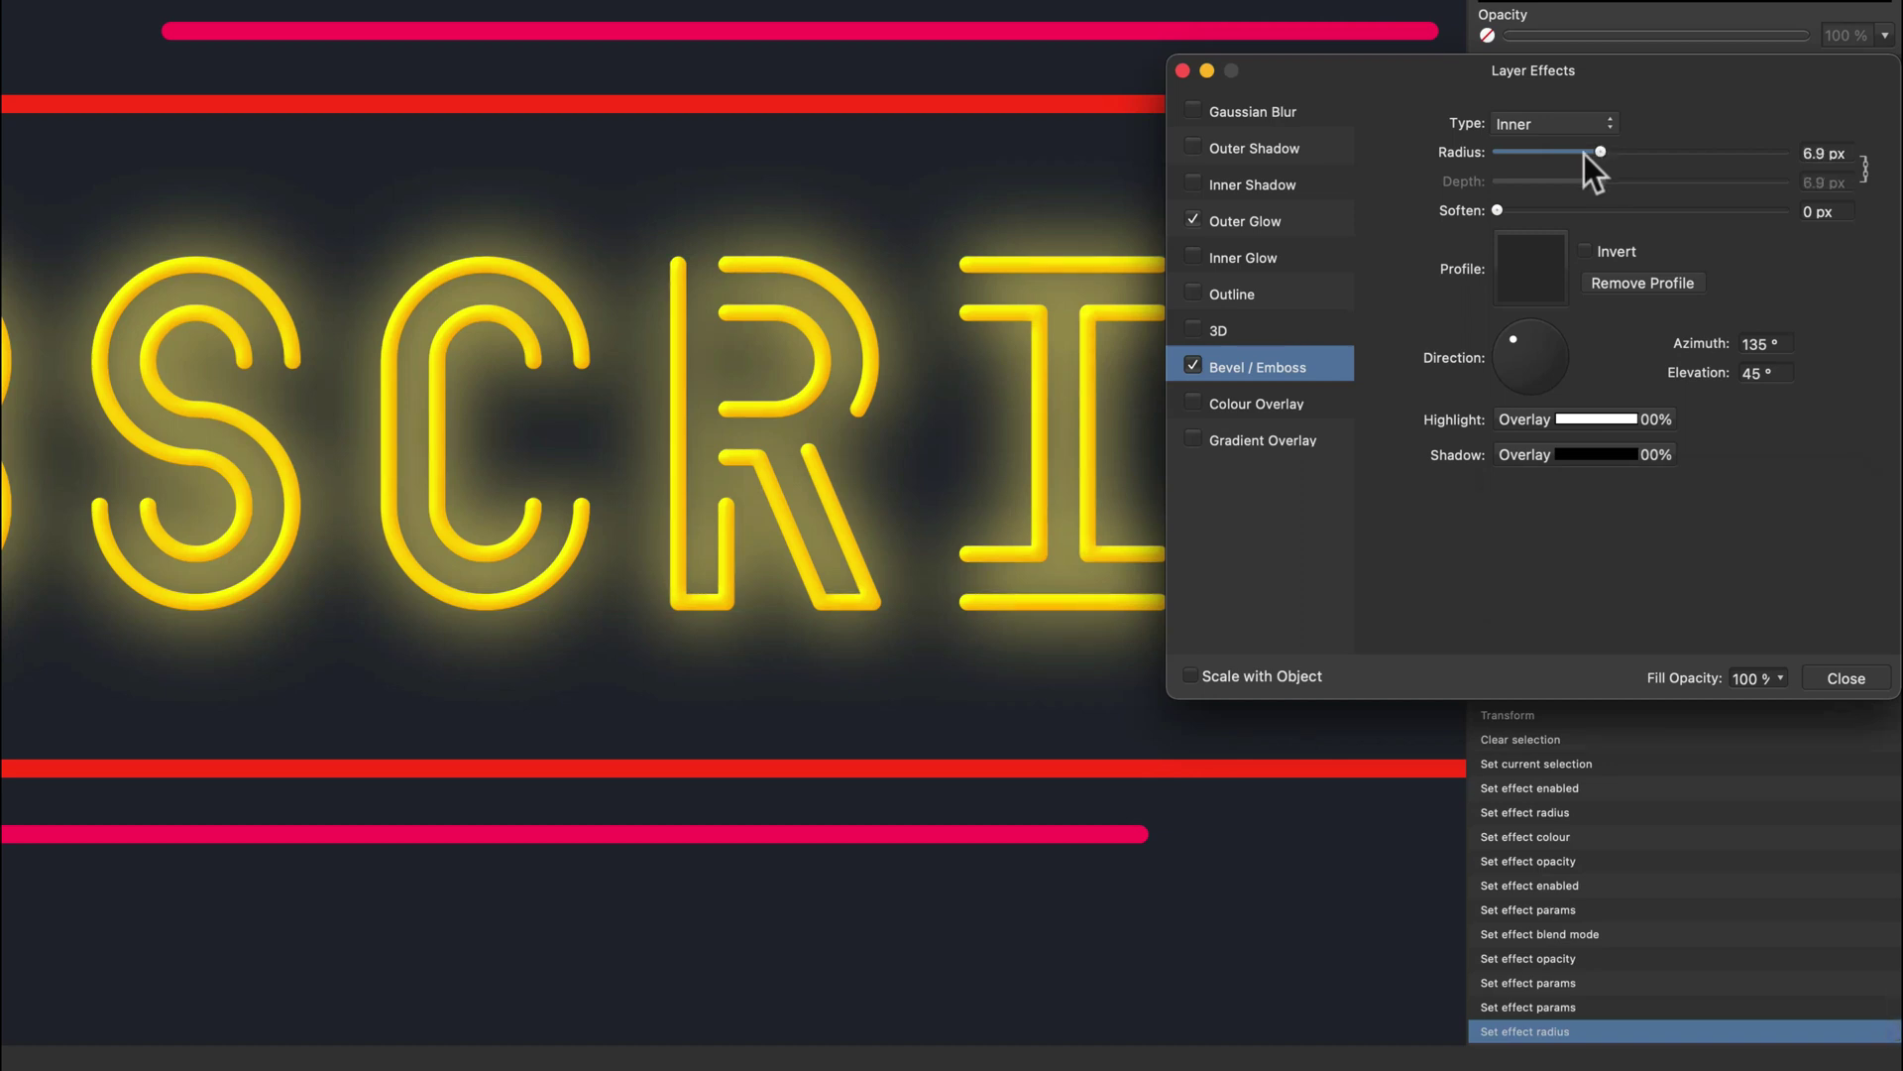
- Turn on a white Inner Glow for the letters with a 6.4 px radius at 53% opacity
left_click(1195, 257)
left_click(1305, 259)
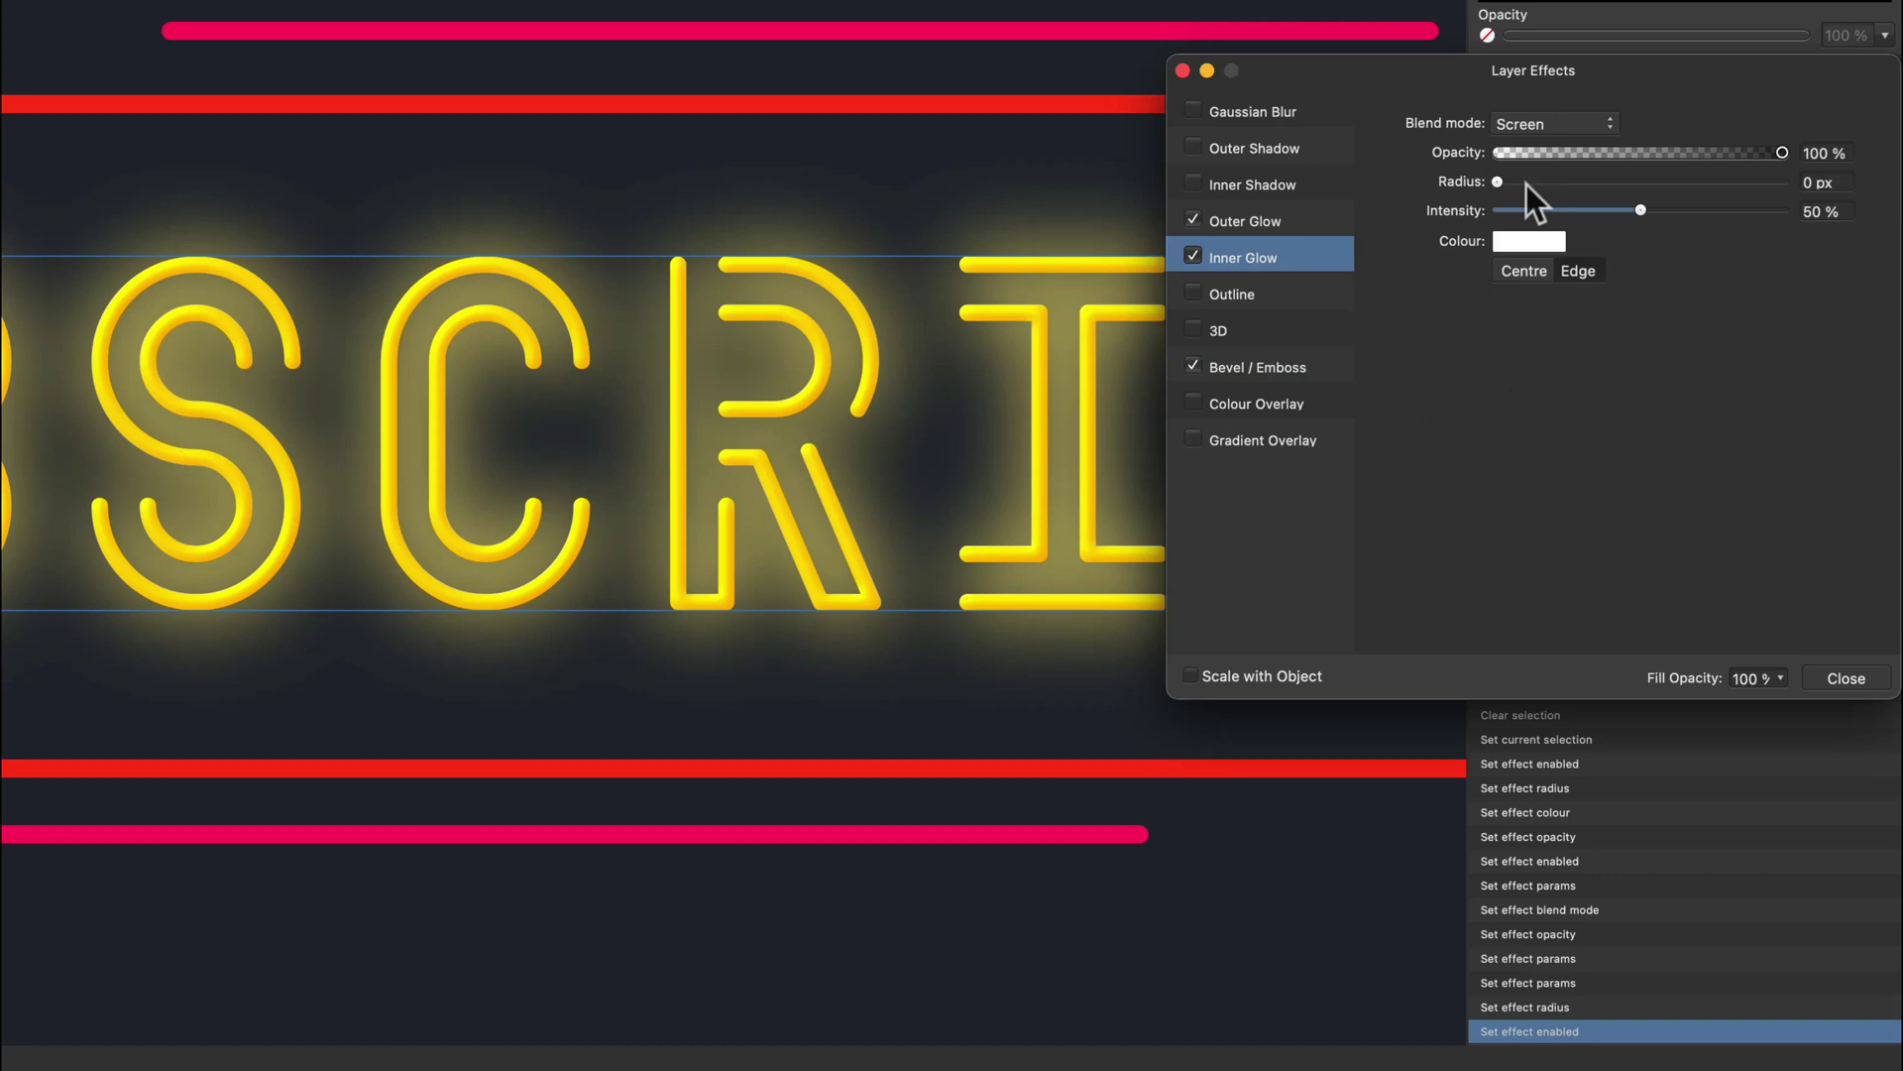
left_click_drag(1526, 182, 1597, 182)
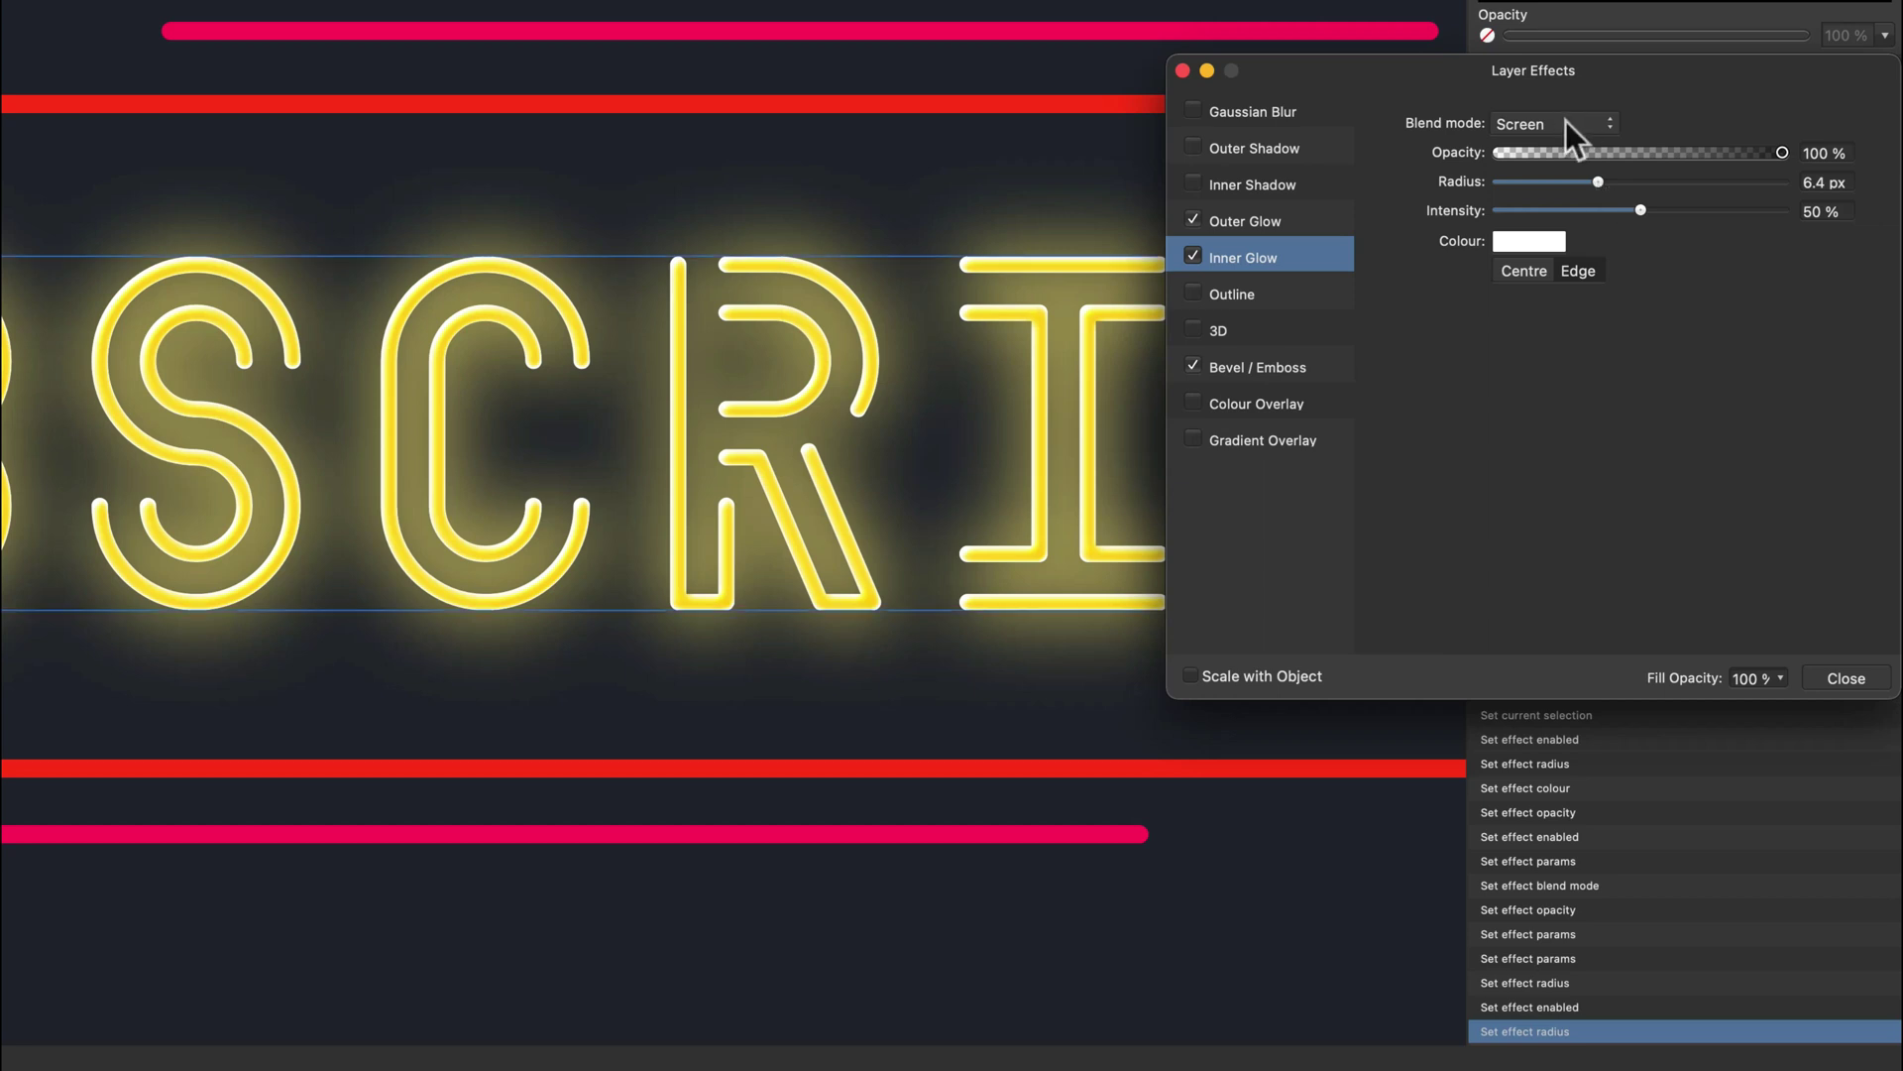
left_click(1592, 152)
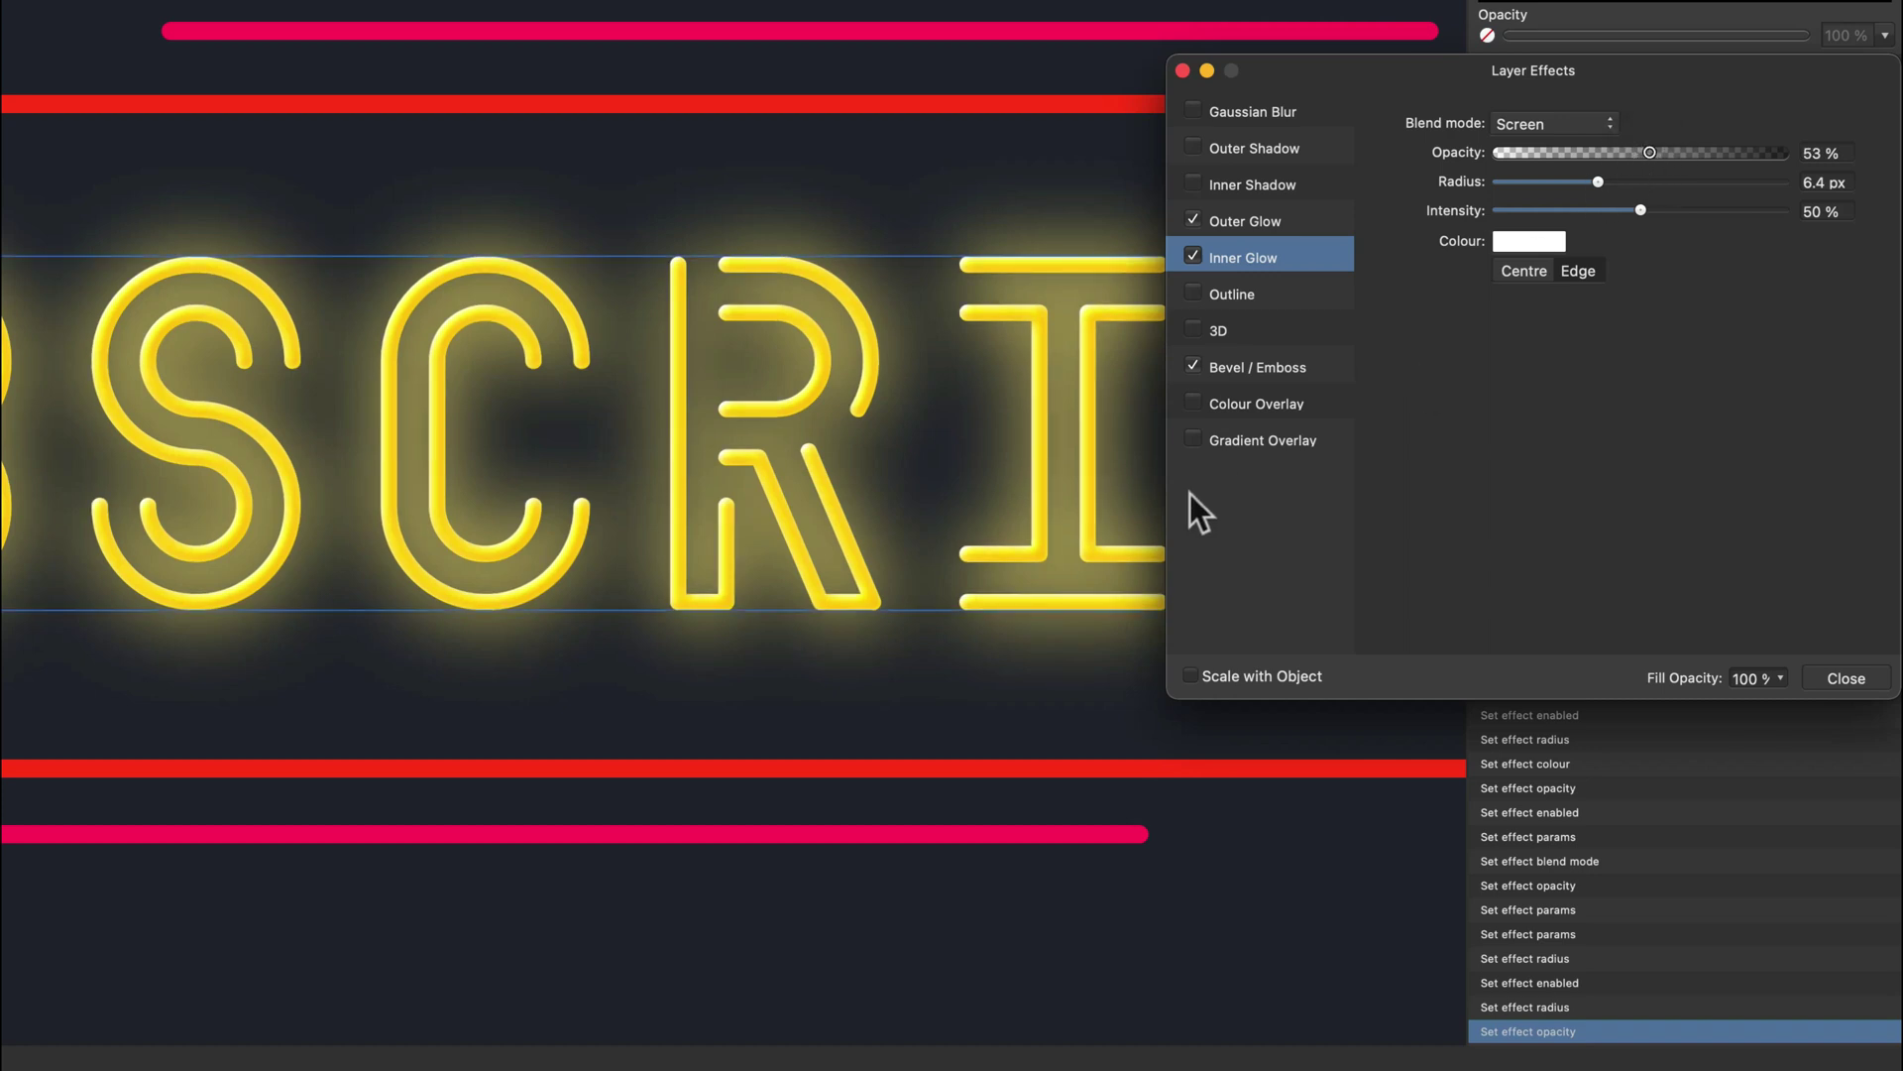
scroll(1071, 401, "left", 3)
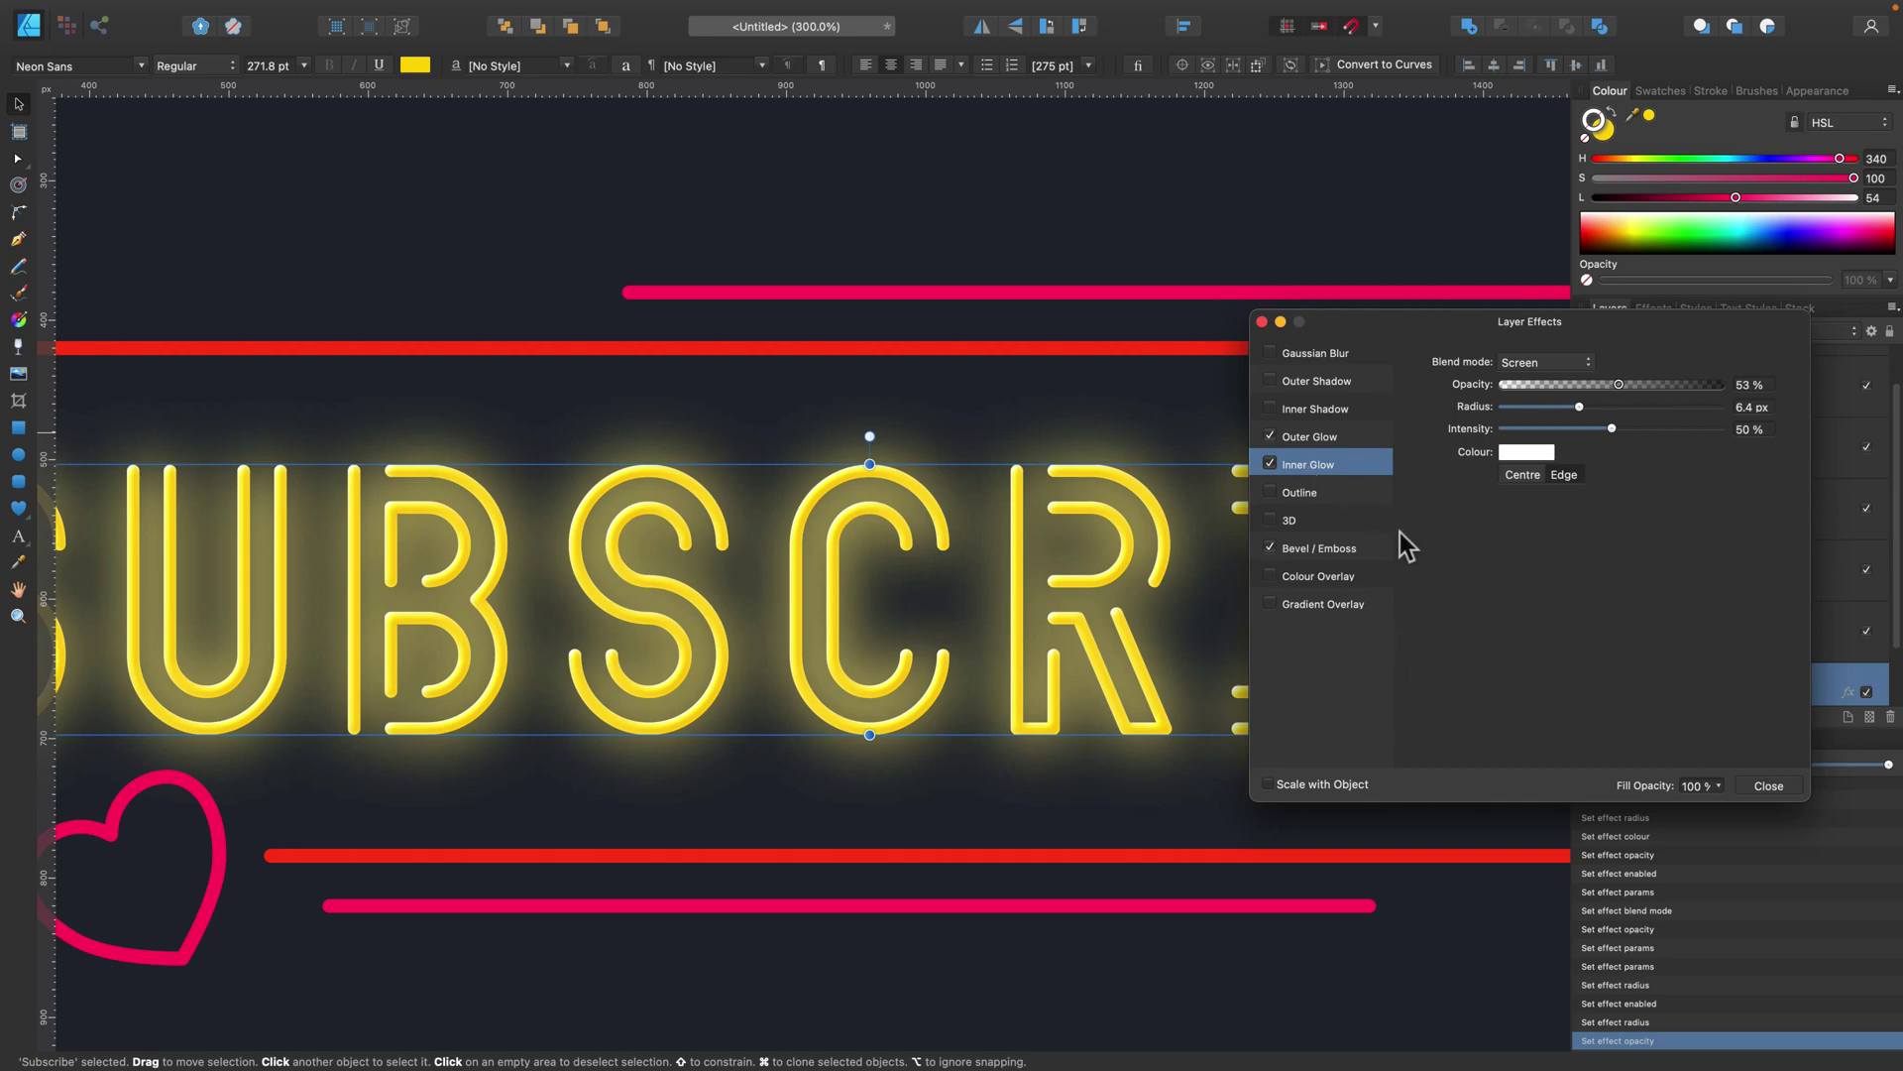
- Change the outer glow to Normal blend, 100% opacity and 51% intensity, then fit the artboard in view
left_click(1326, 438)
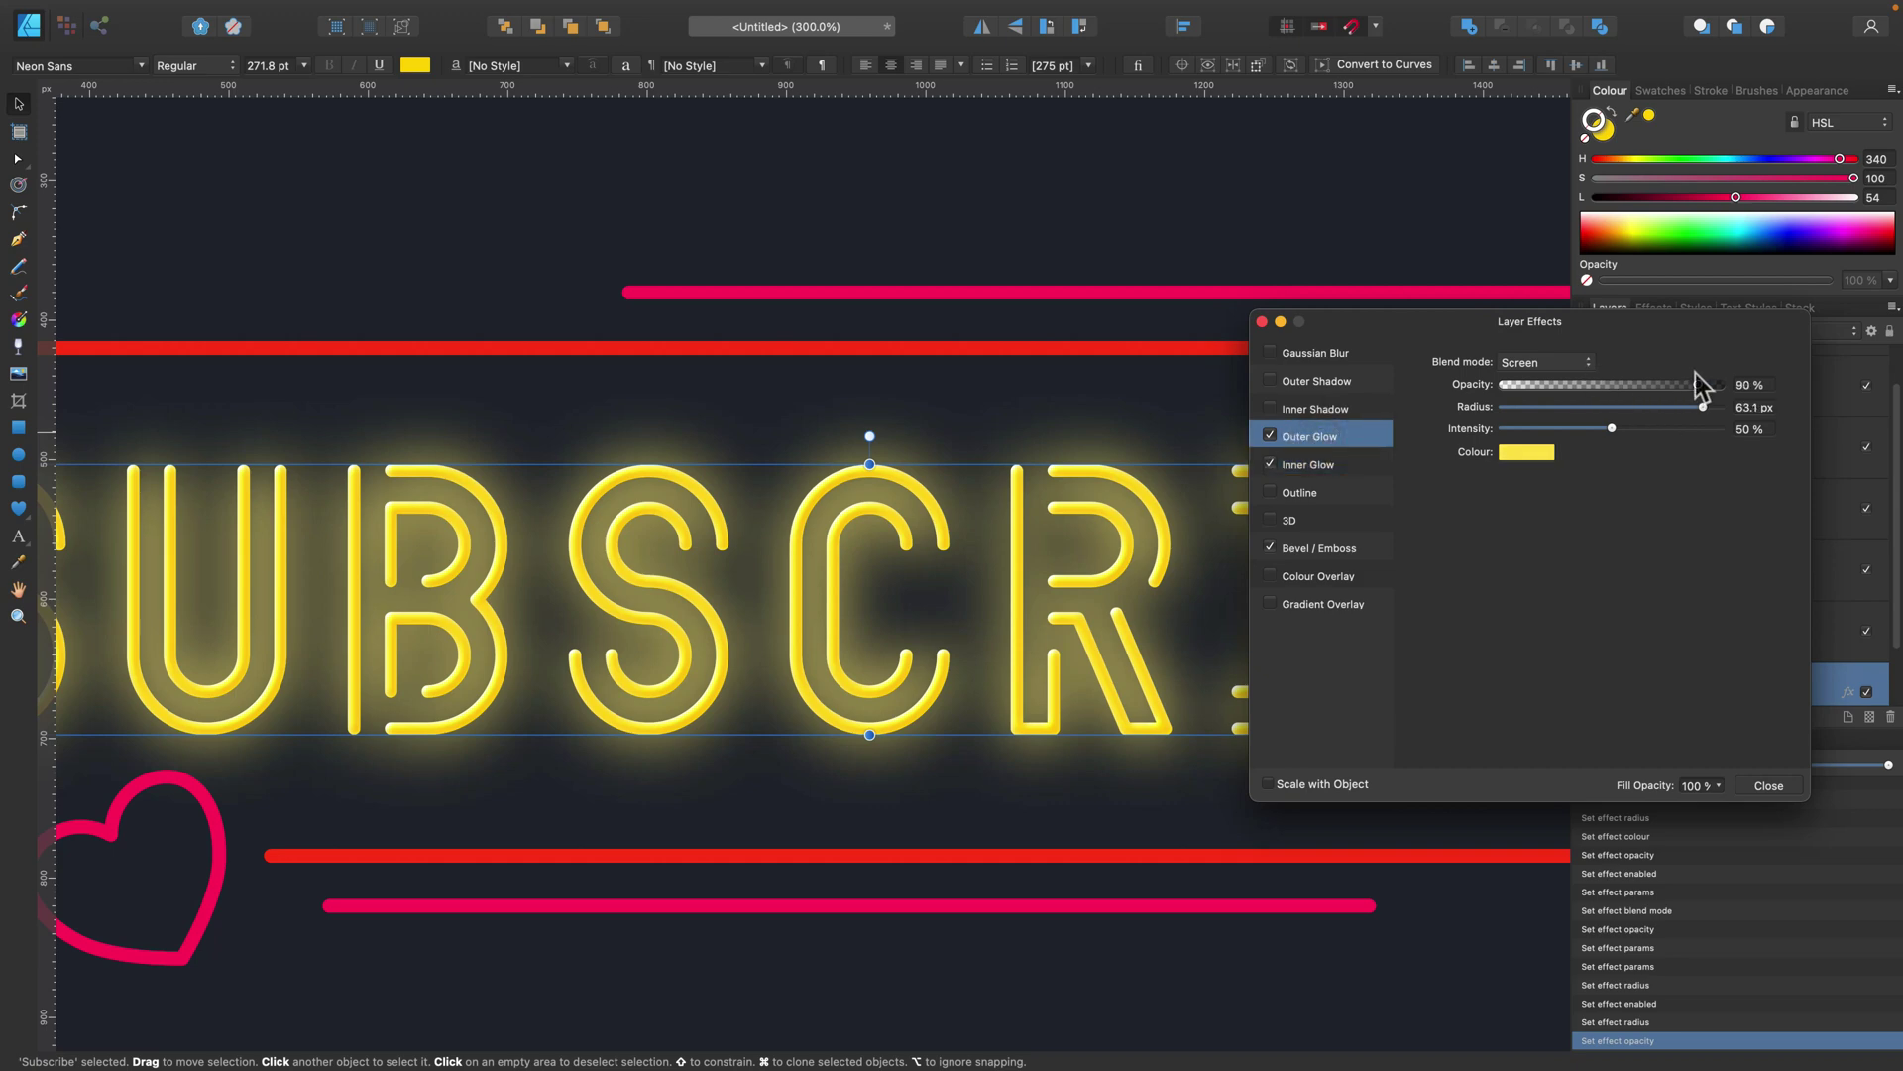
mouse_move(1640, 430)
left_mouse_down()
mouse_move(1681, 430)
mouse_move(1584, 433)
mouse_move(1614, 428)
left_mouse_up()
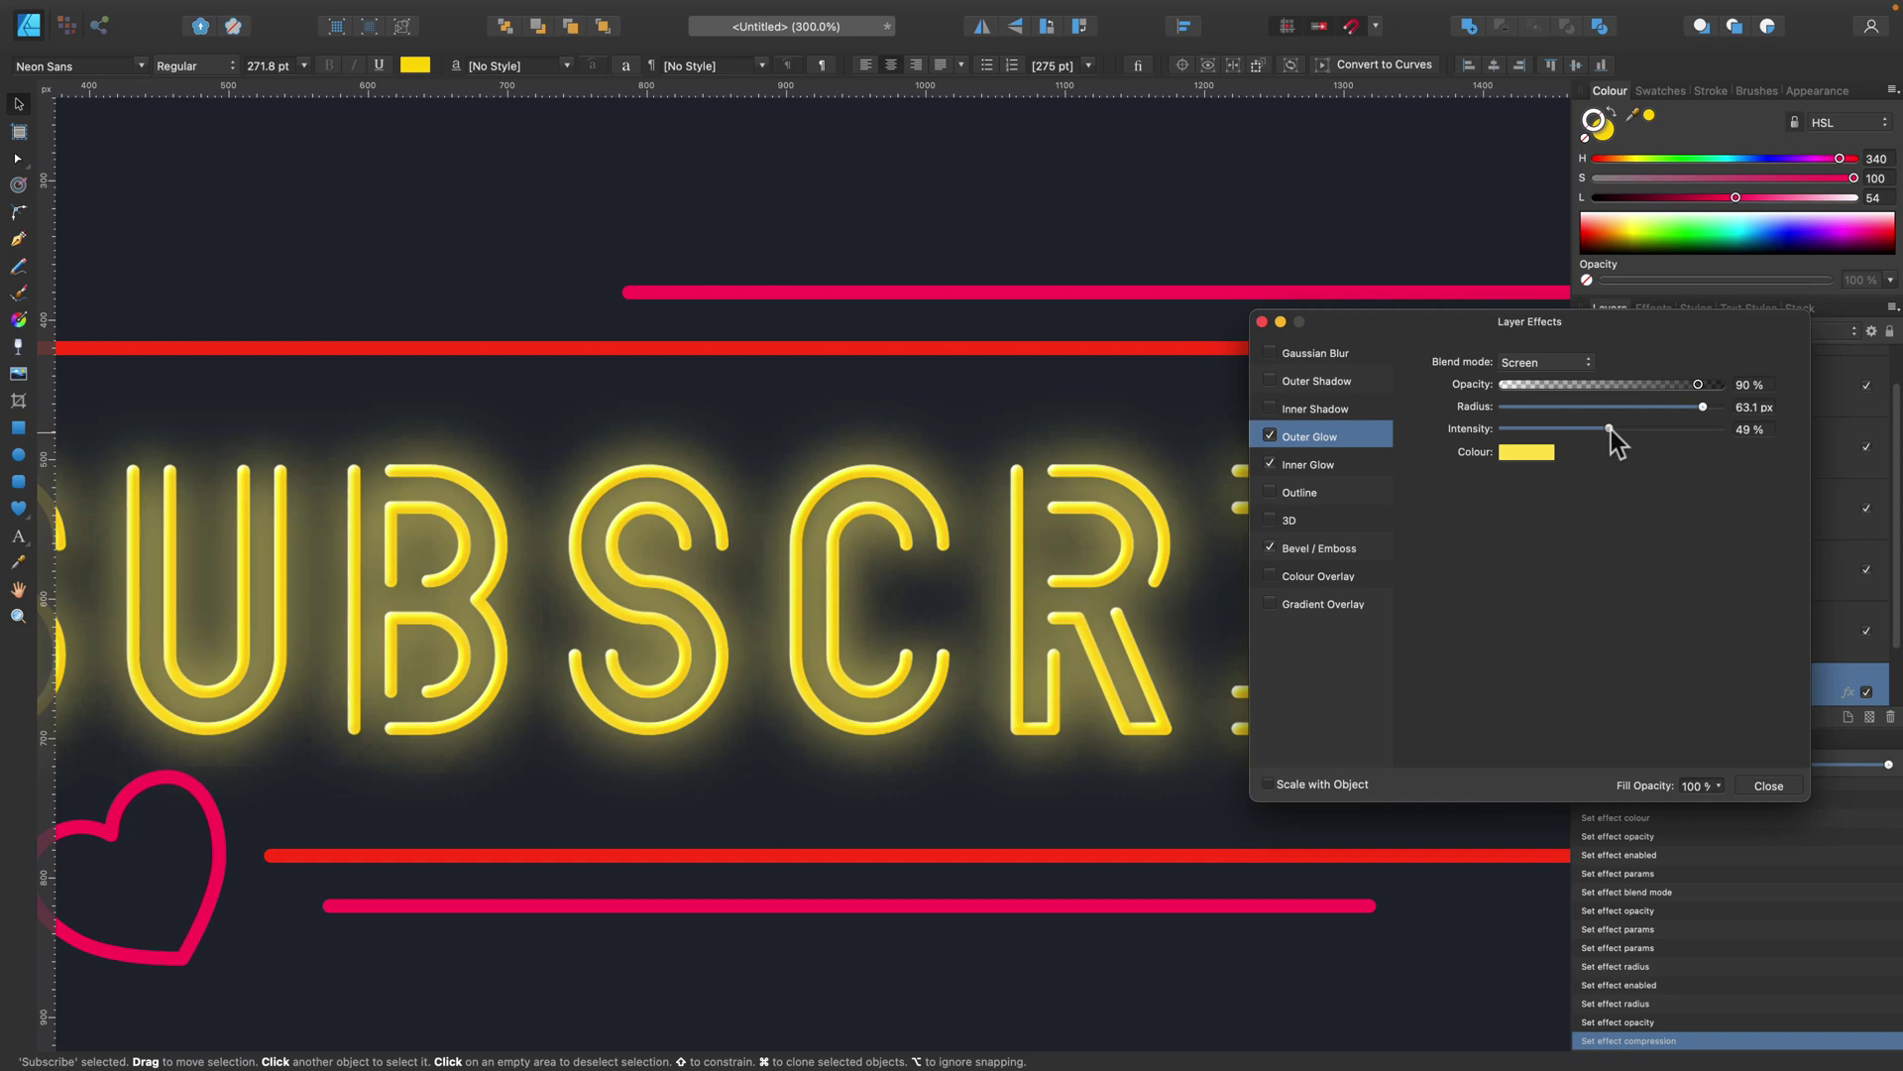
left_click(1544, 363)
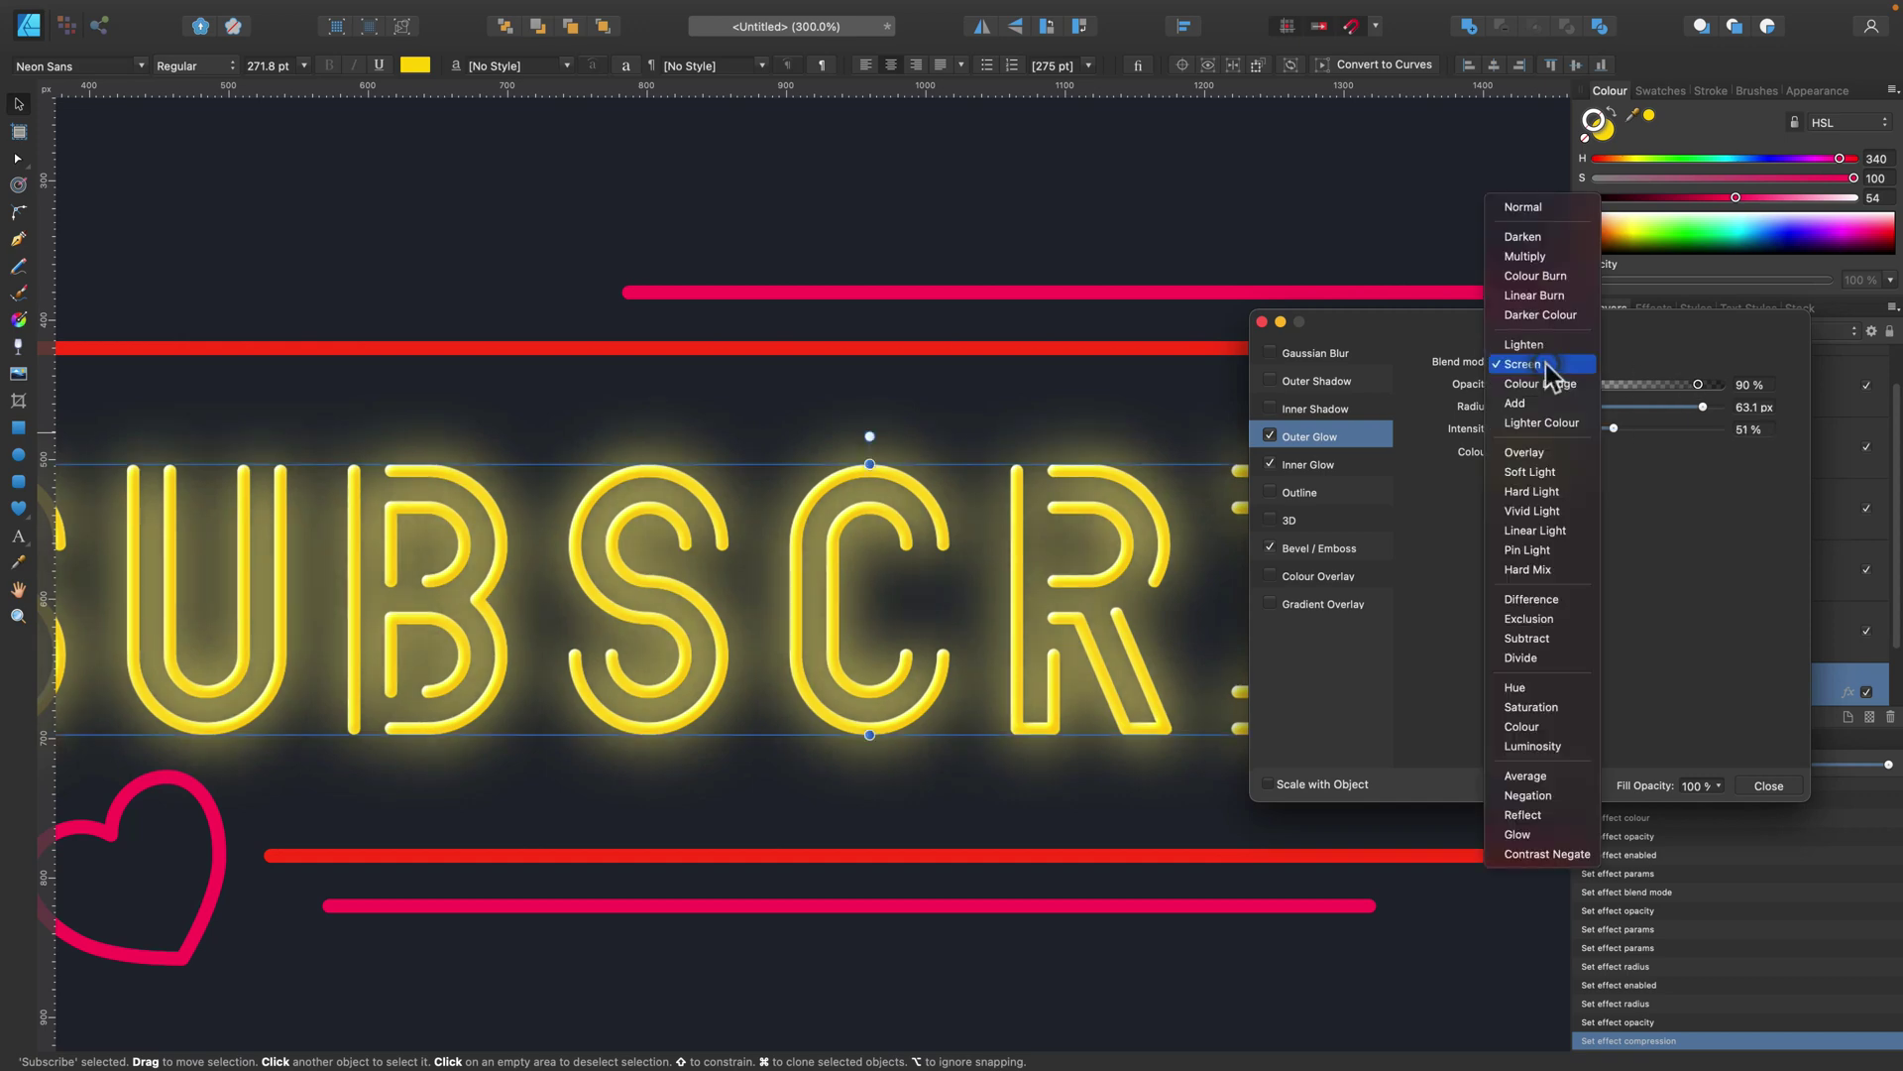
left_click(1561, 212)
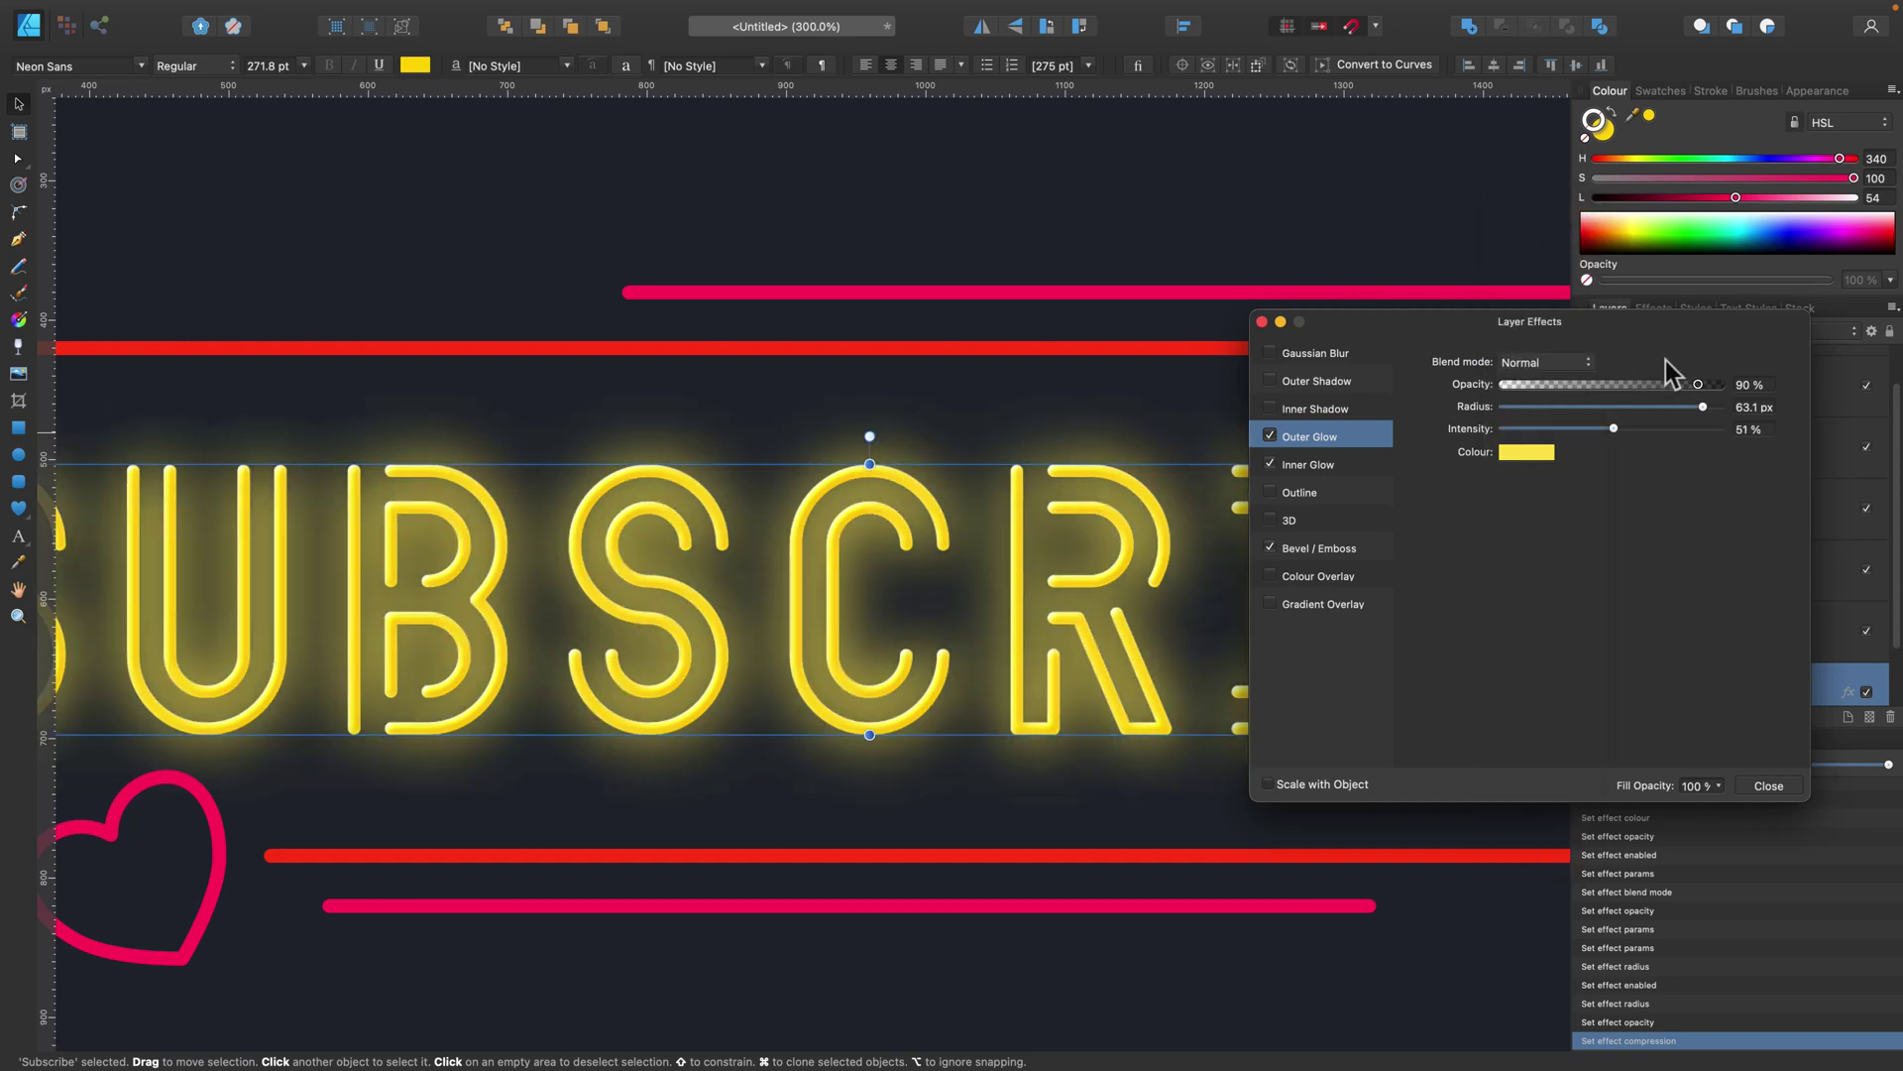
left_click_drag(1699, 386, 1734, 385)
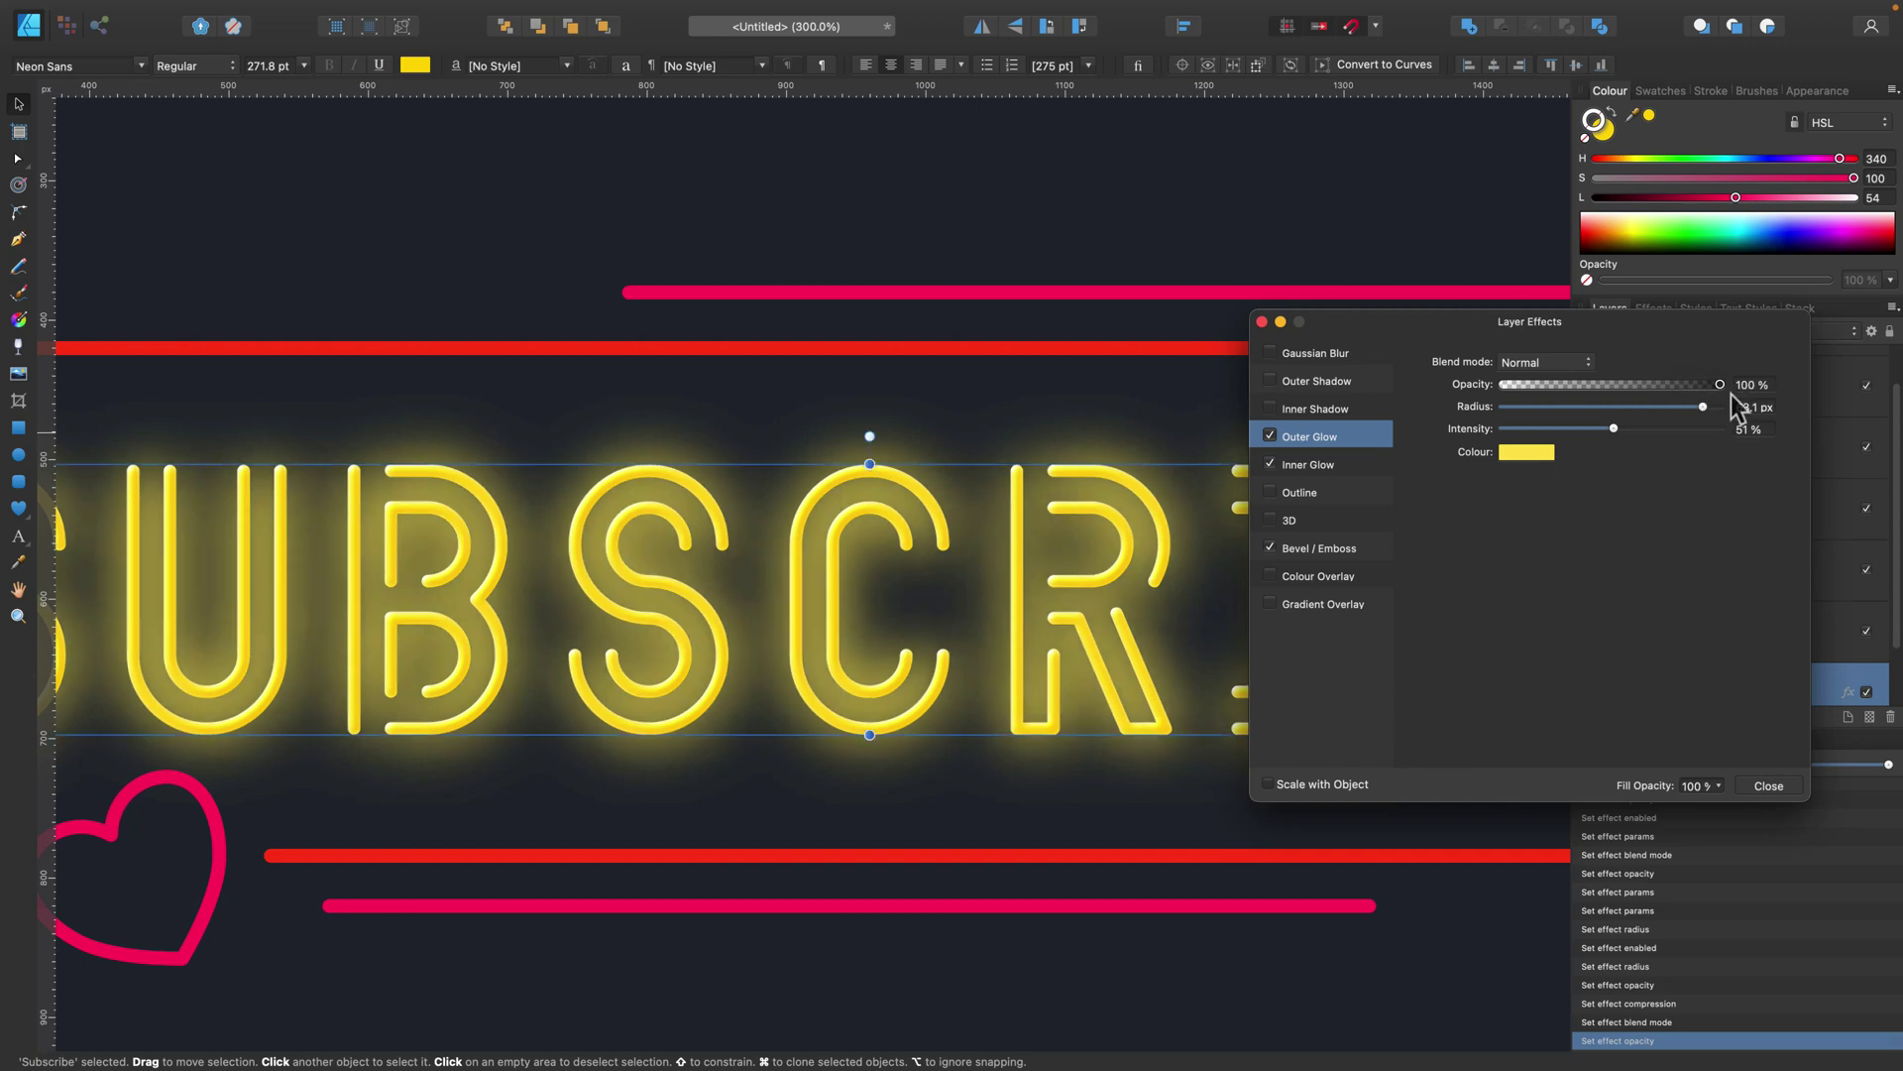
left_click(1787, 787)
key("super+0")
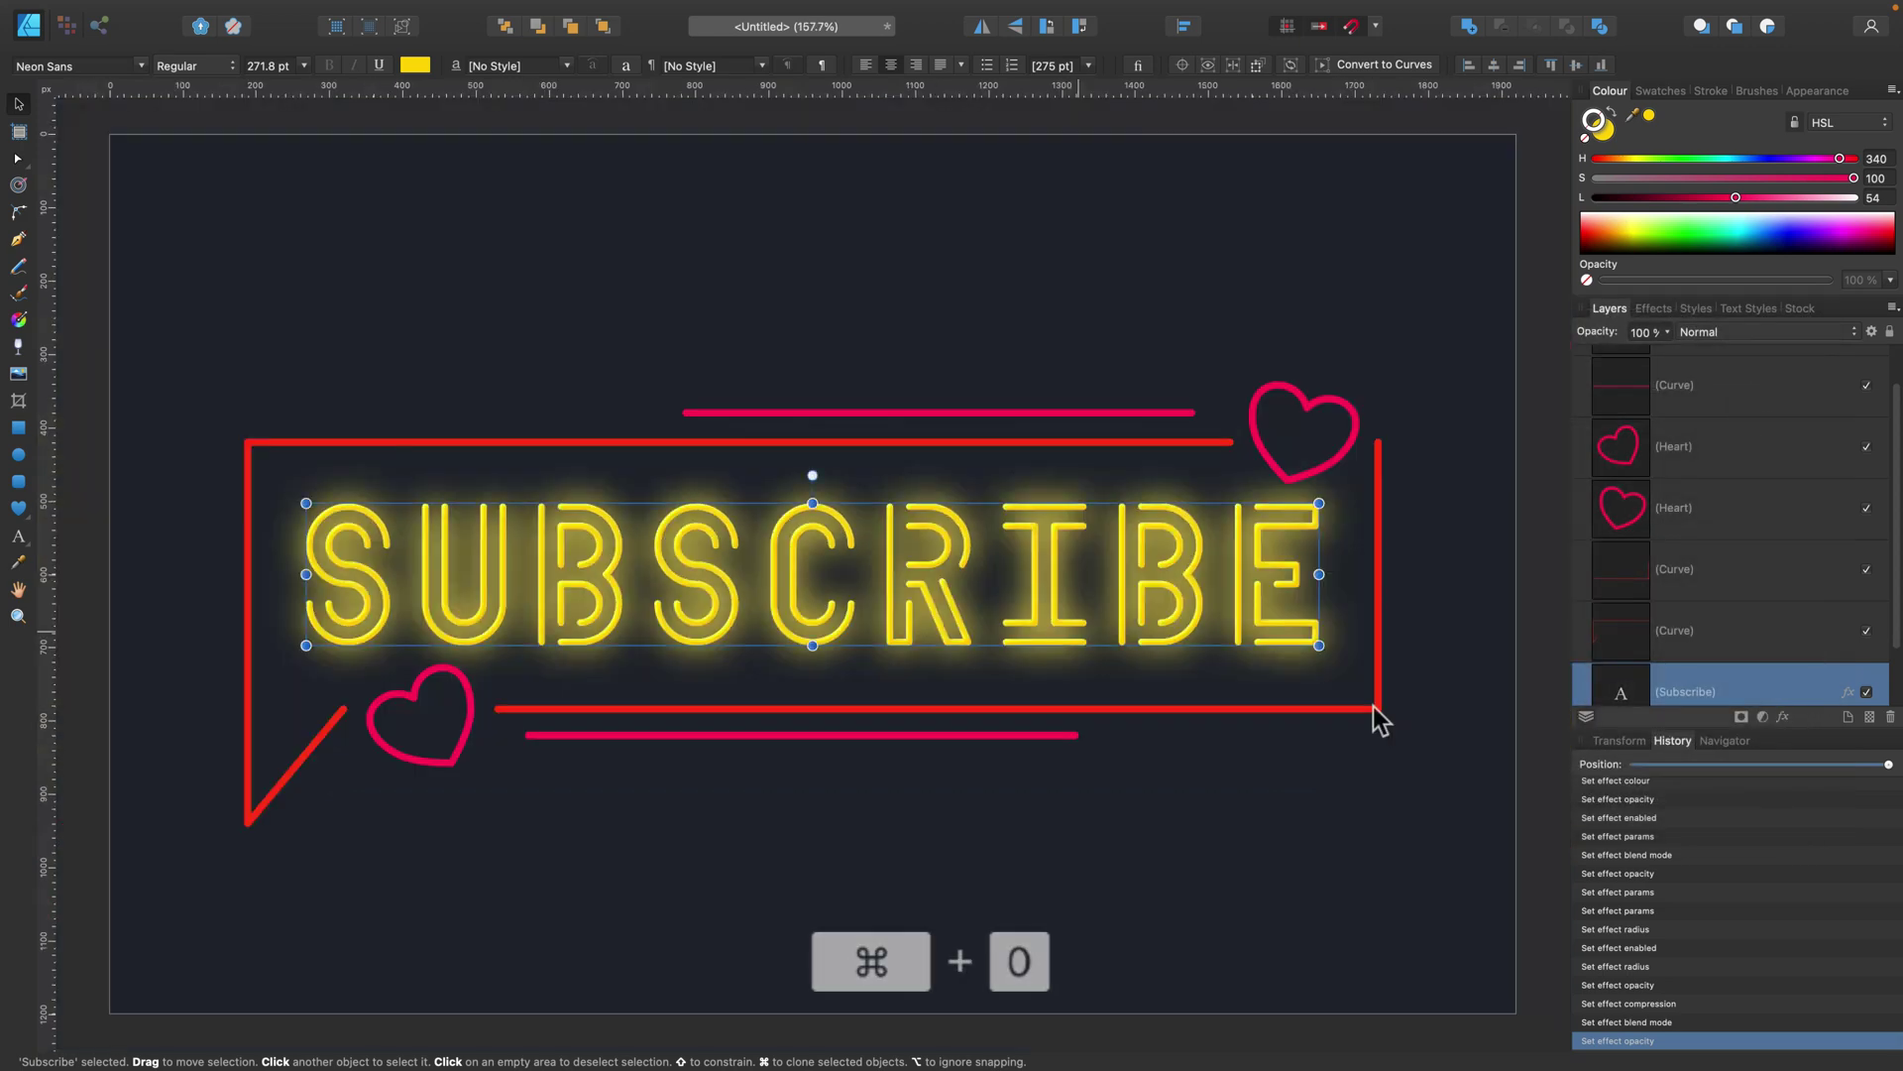
scroll(1788, 616, "down", 2)
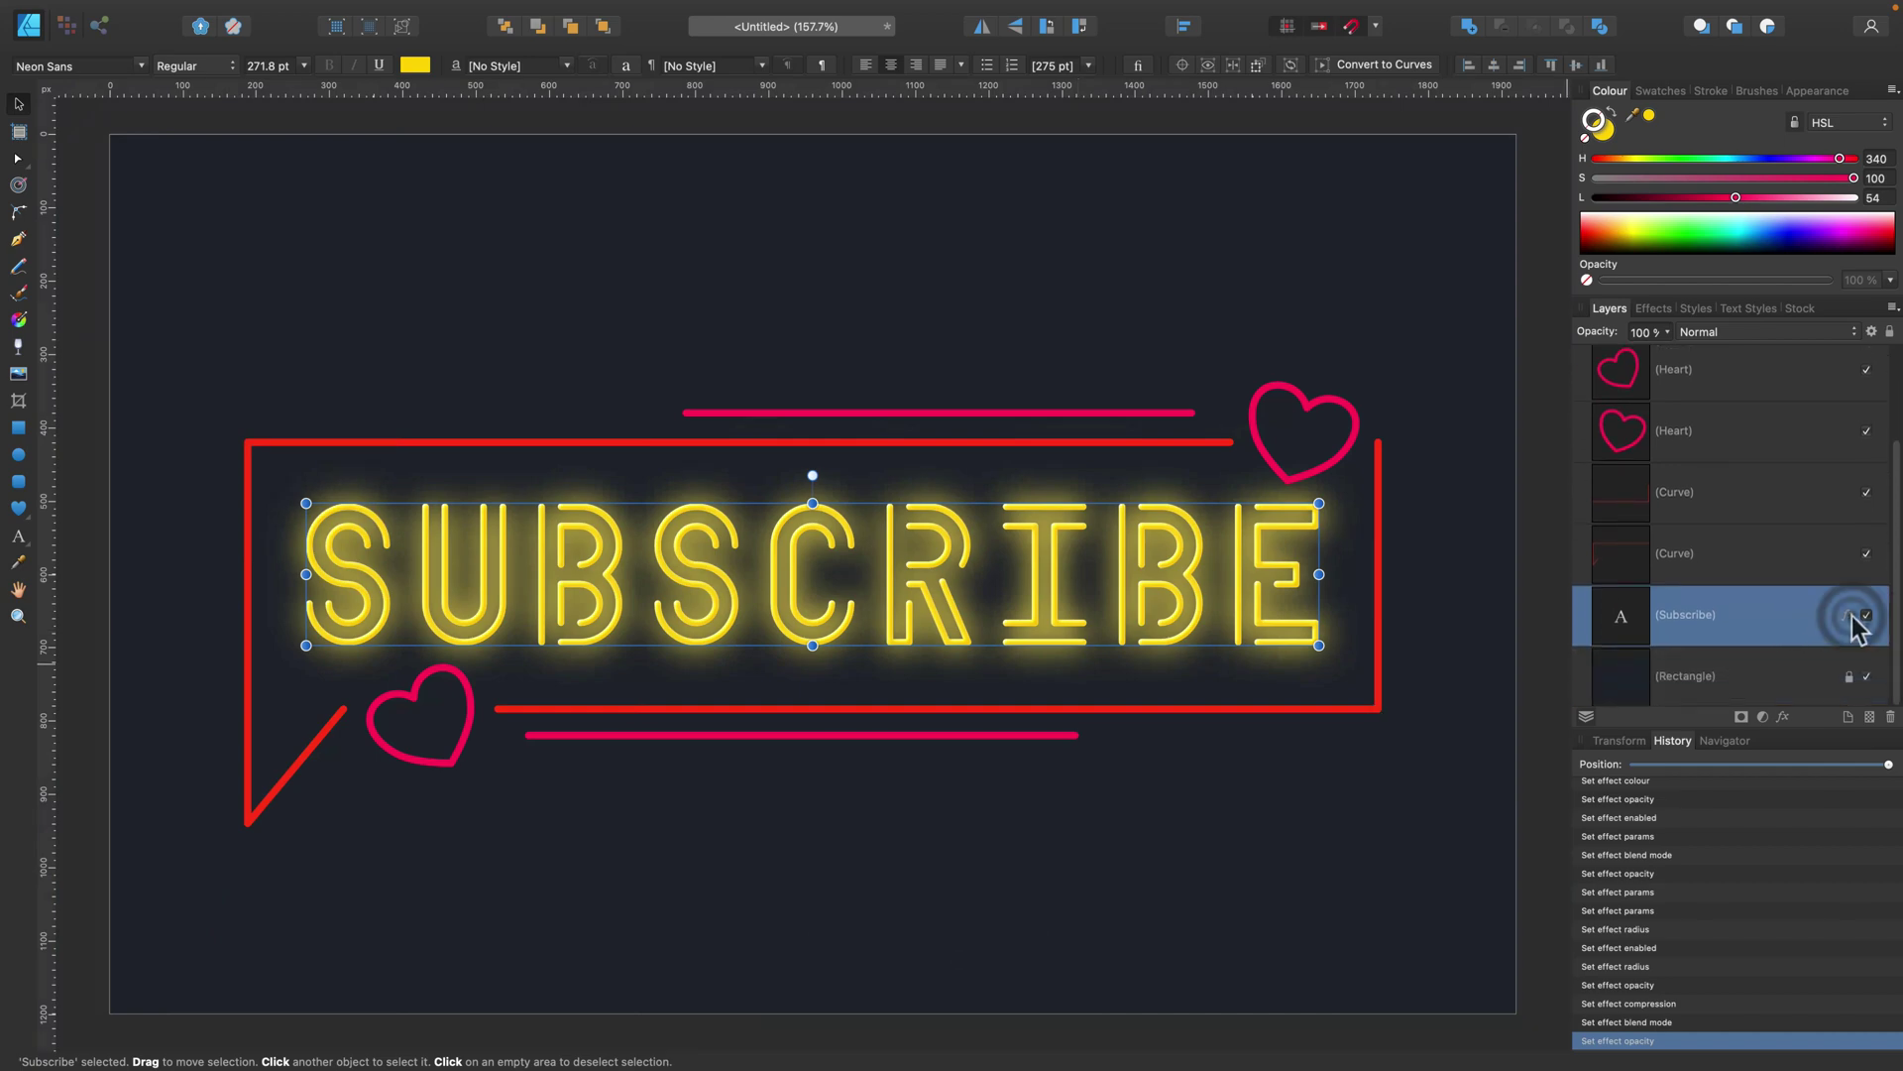
left_click(1852, 615)
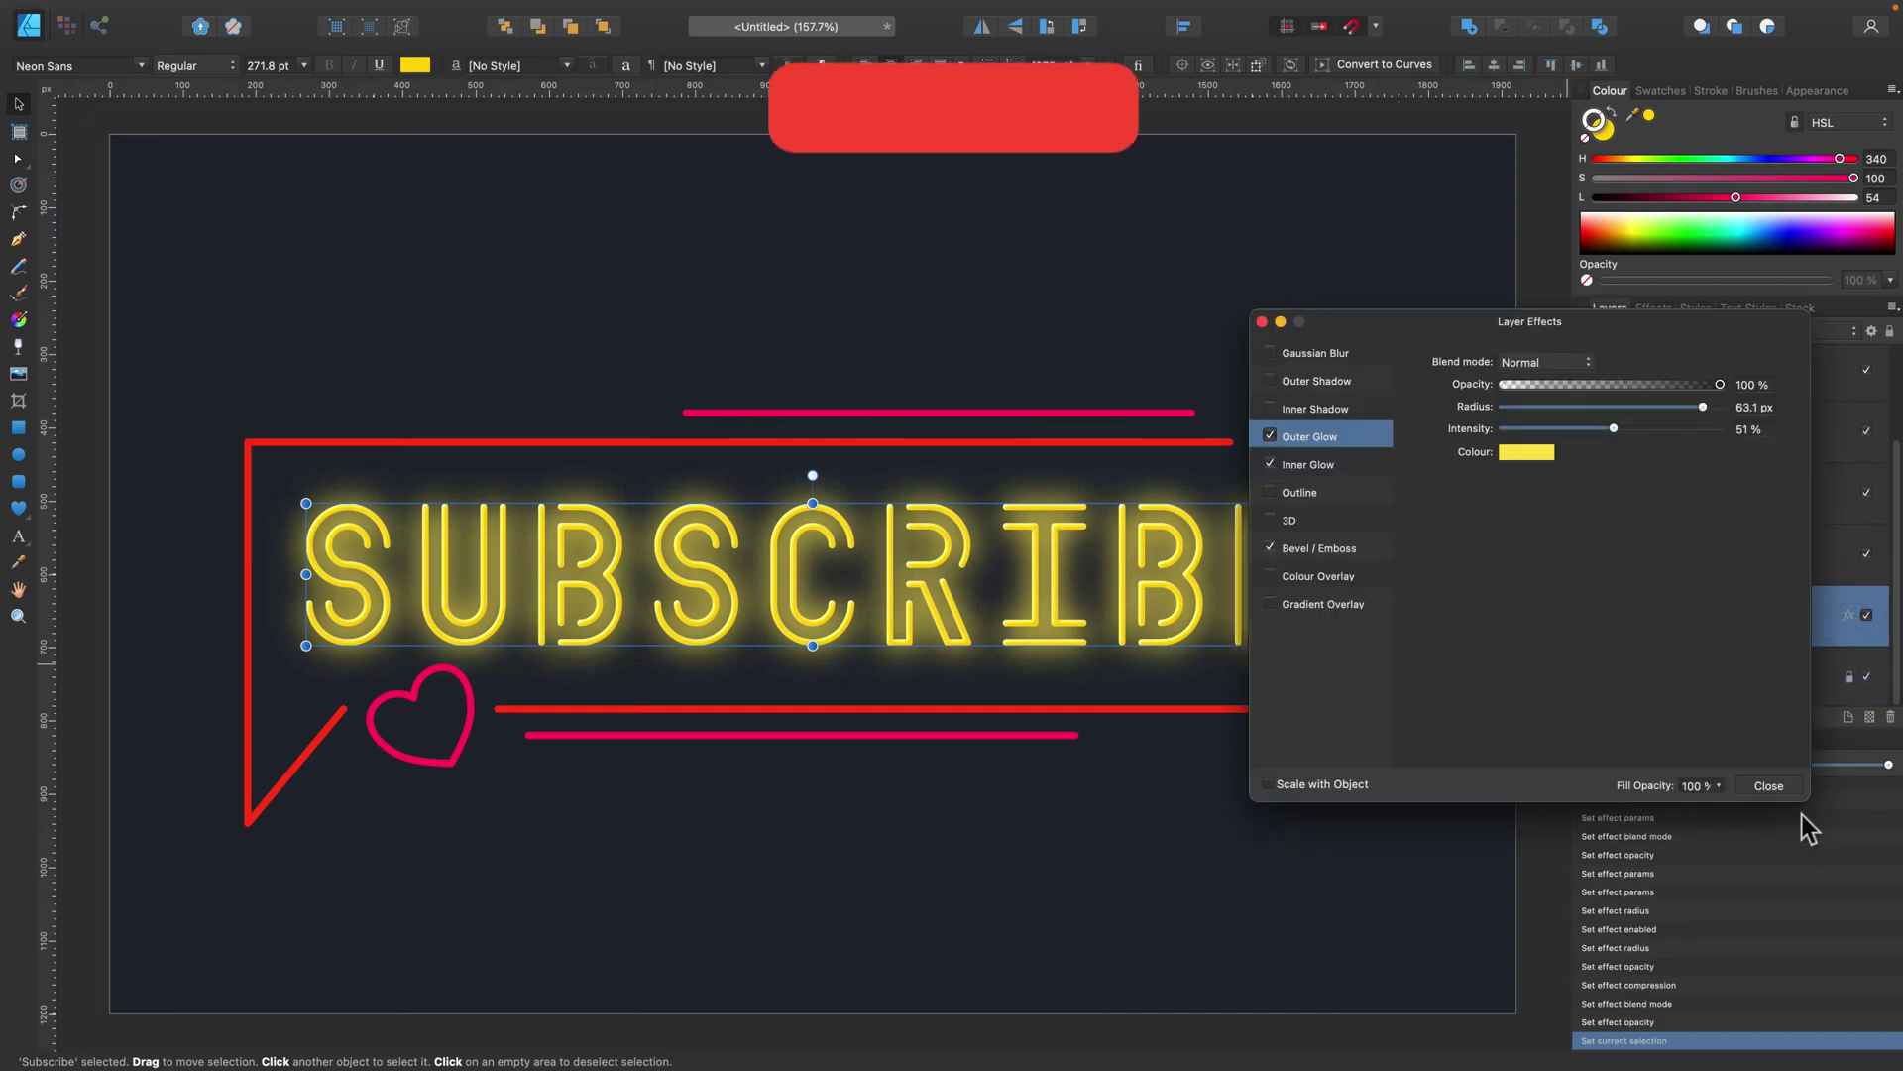
- Create a Neon style category and save the text's glow effects into it as Style 1
left_click(1768, 786)
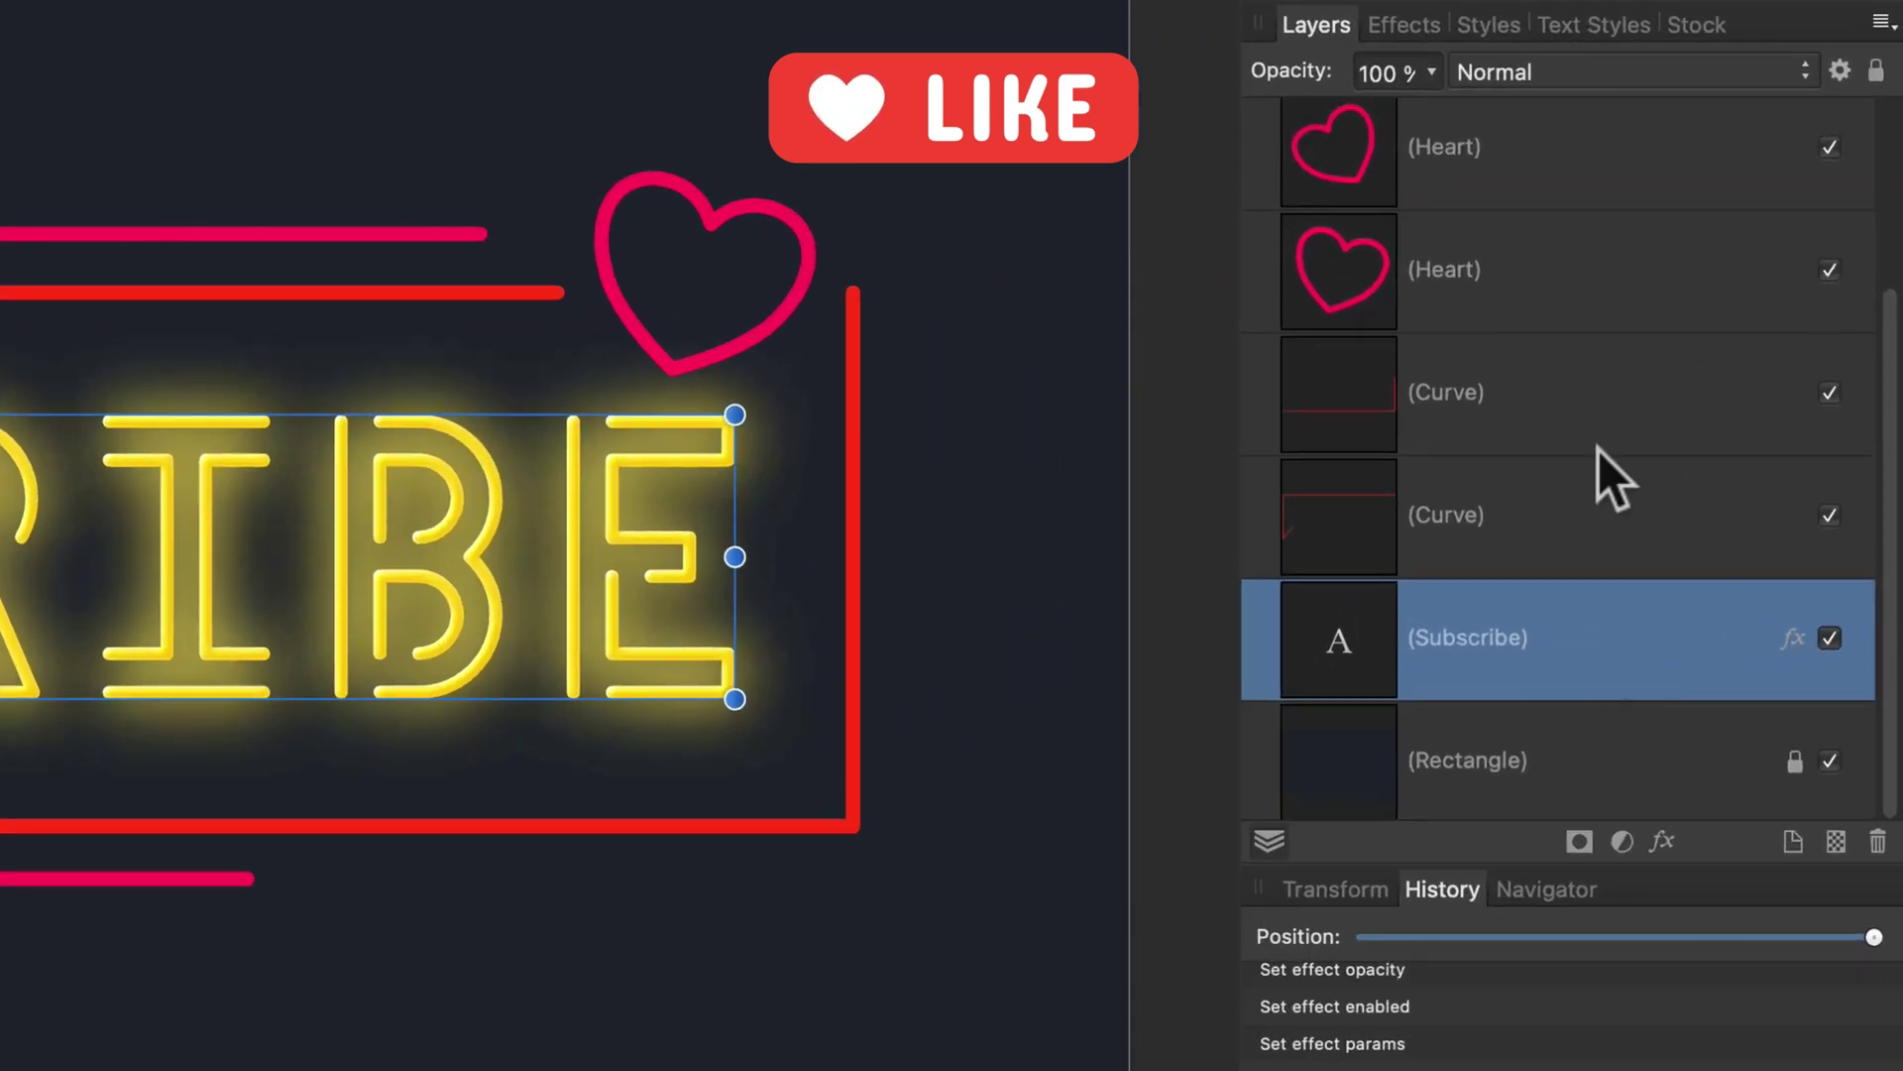
left_click(1479, 23)
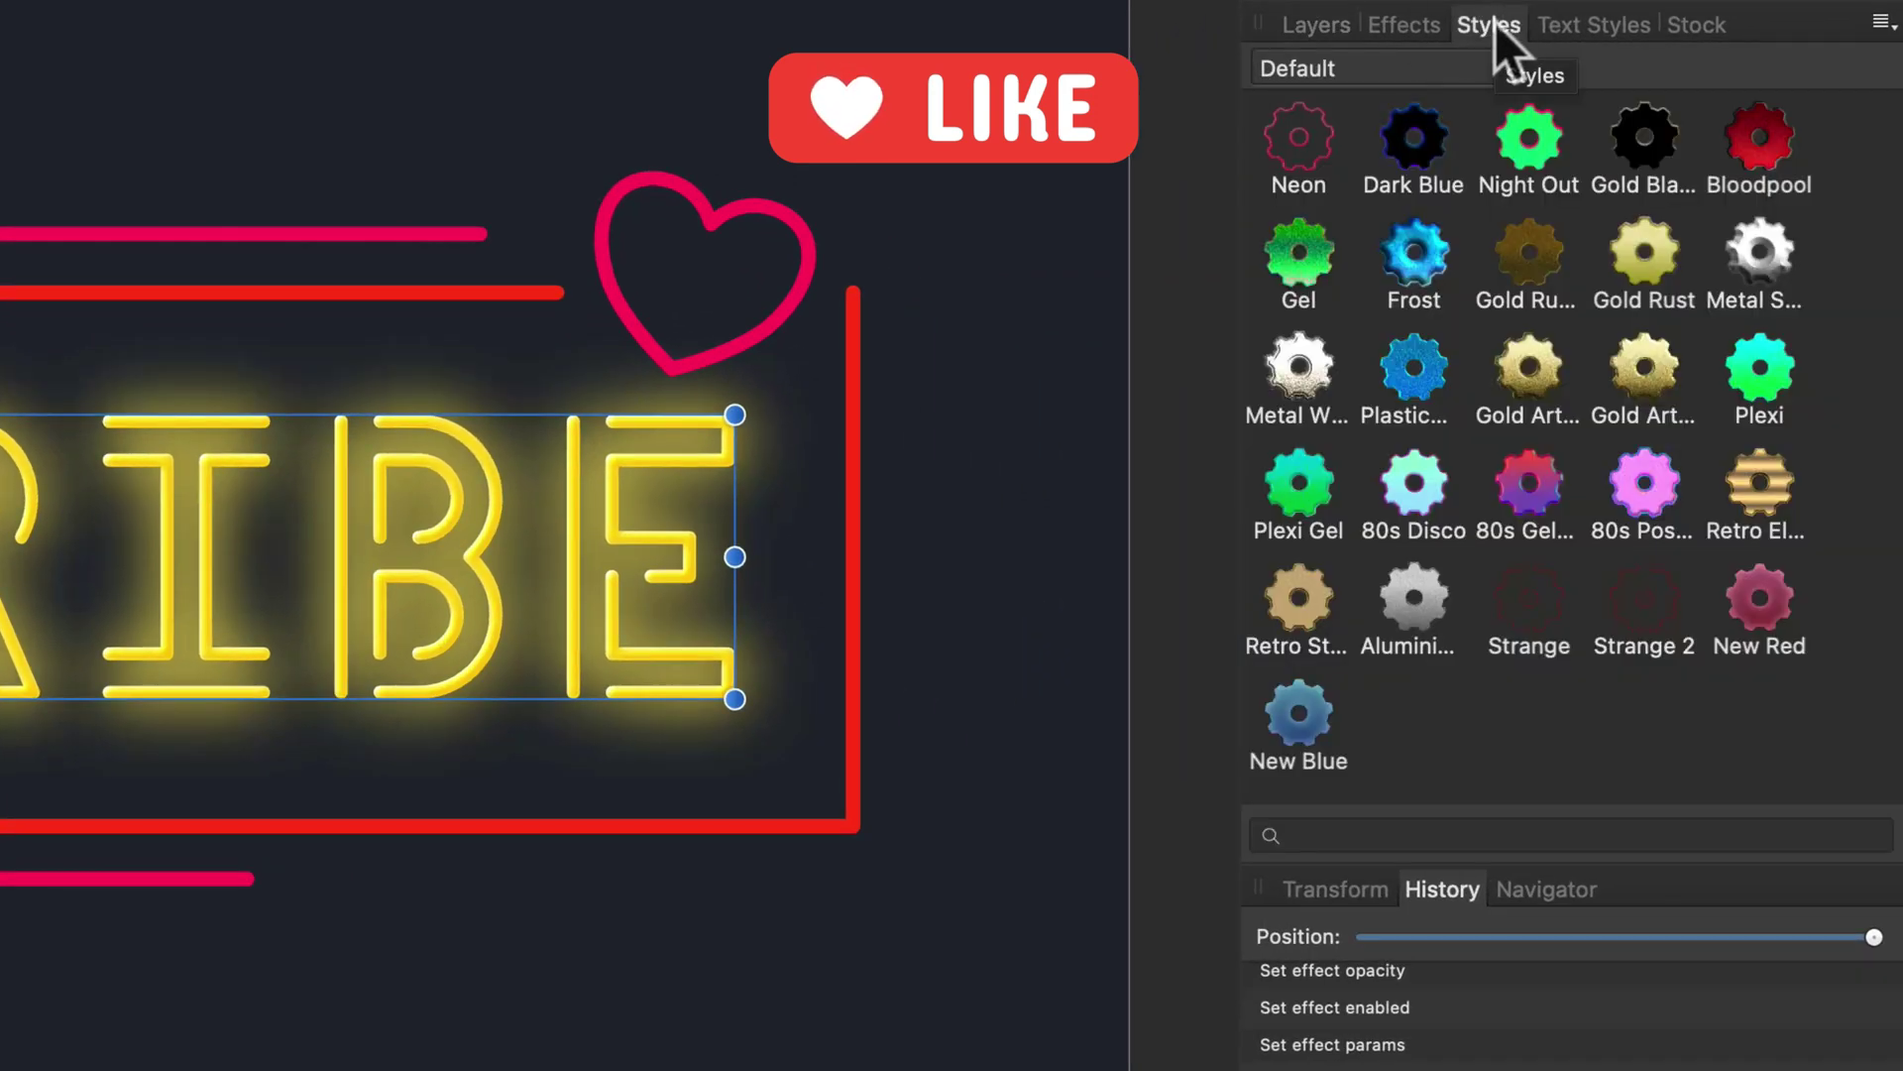
left_click(1881, 22)
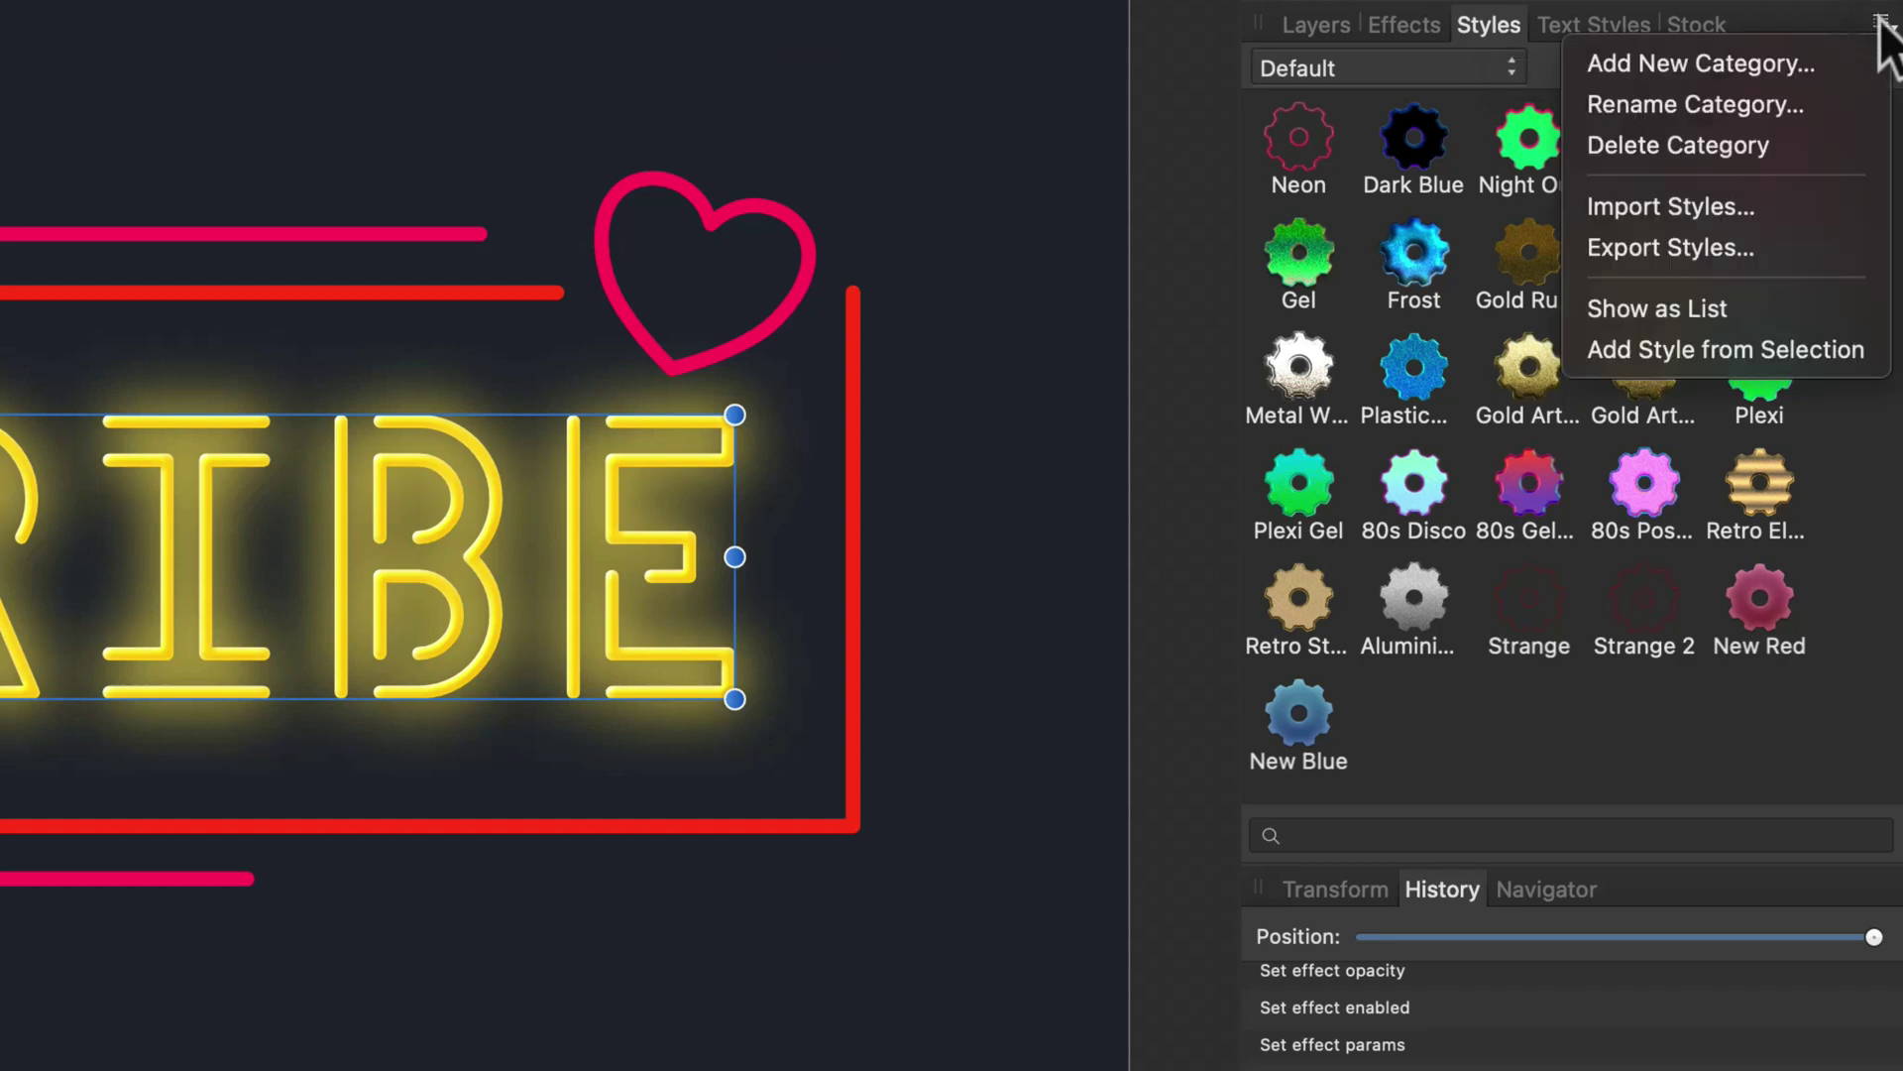
left_click(1723, 65)
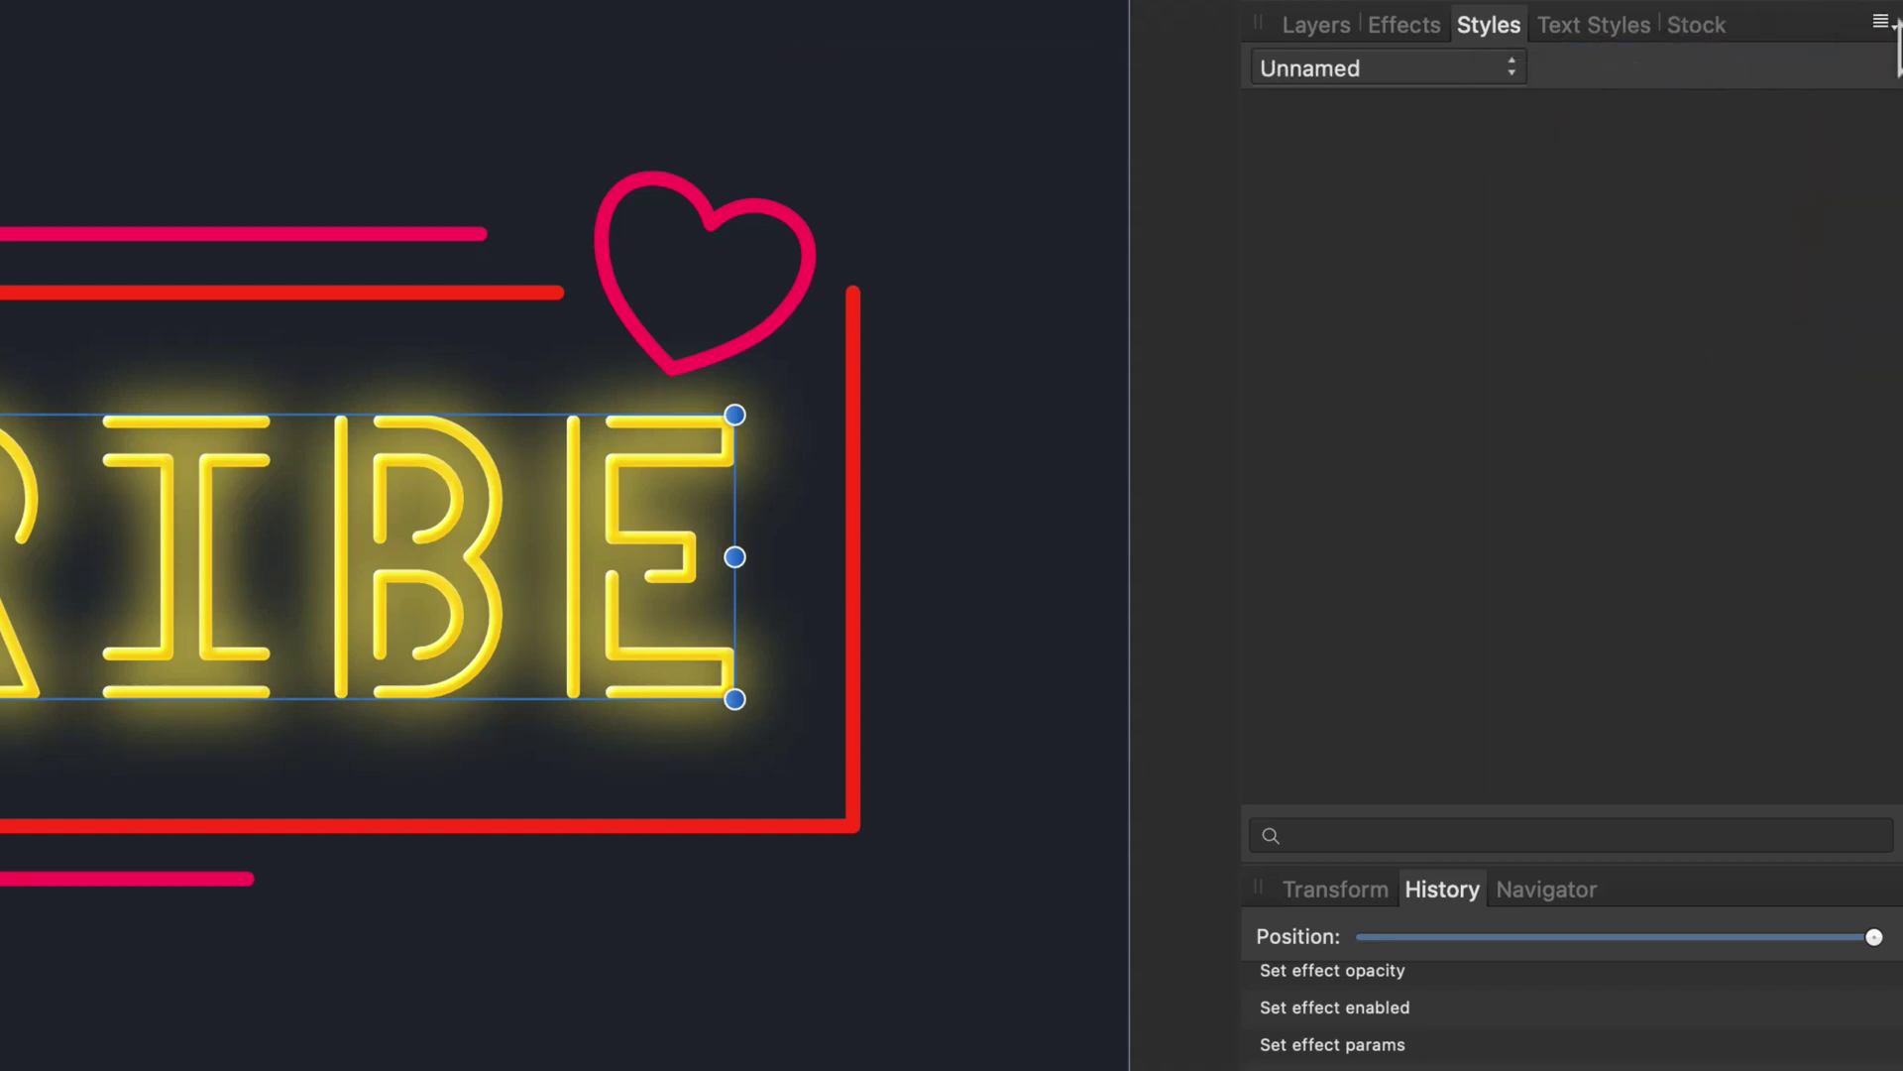
left_click(1881, 21)
left_click(1770, 99)
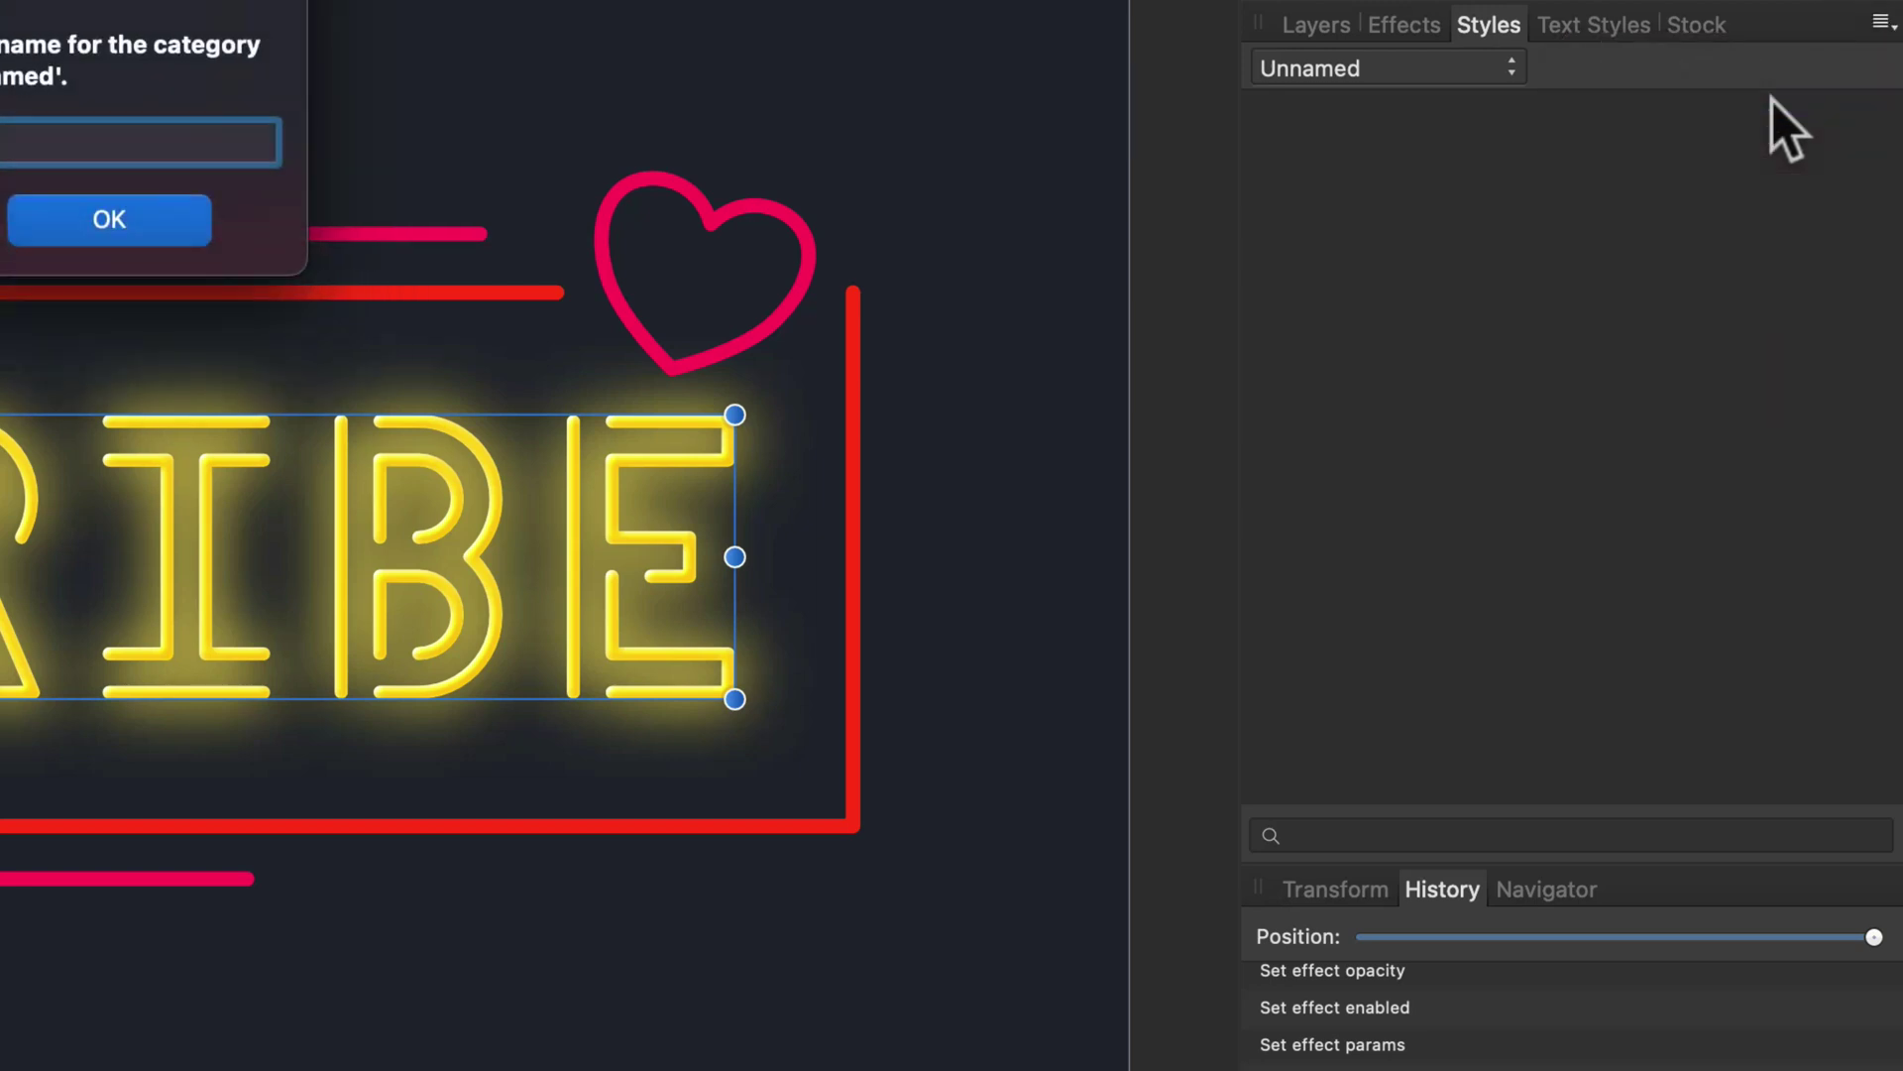
key("Return")
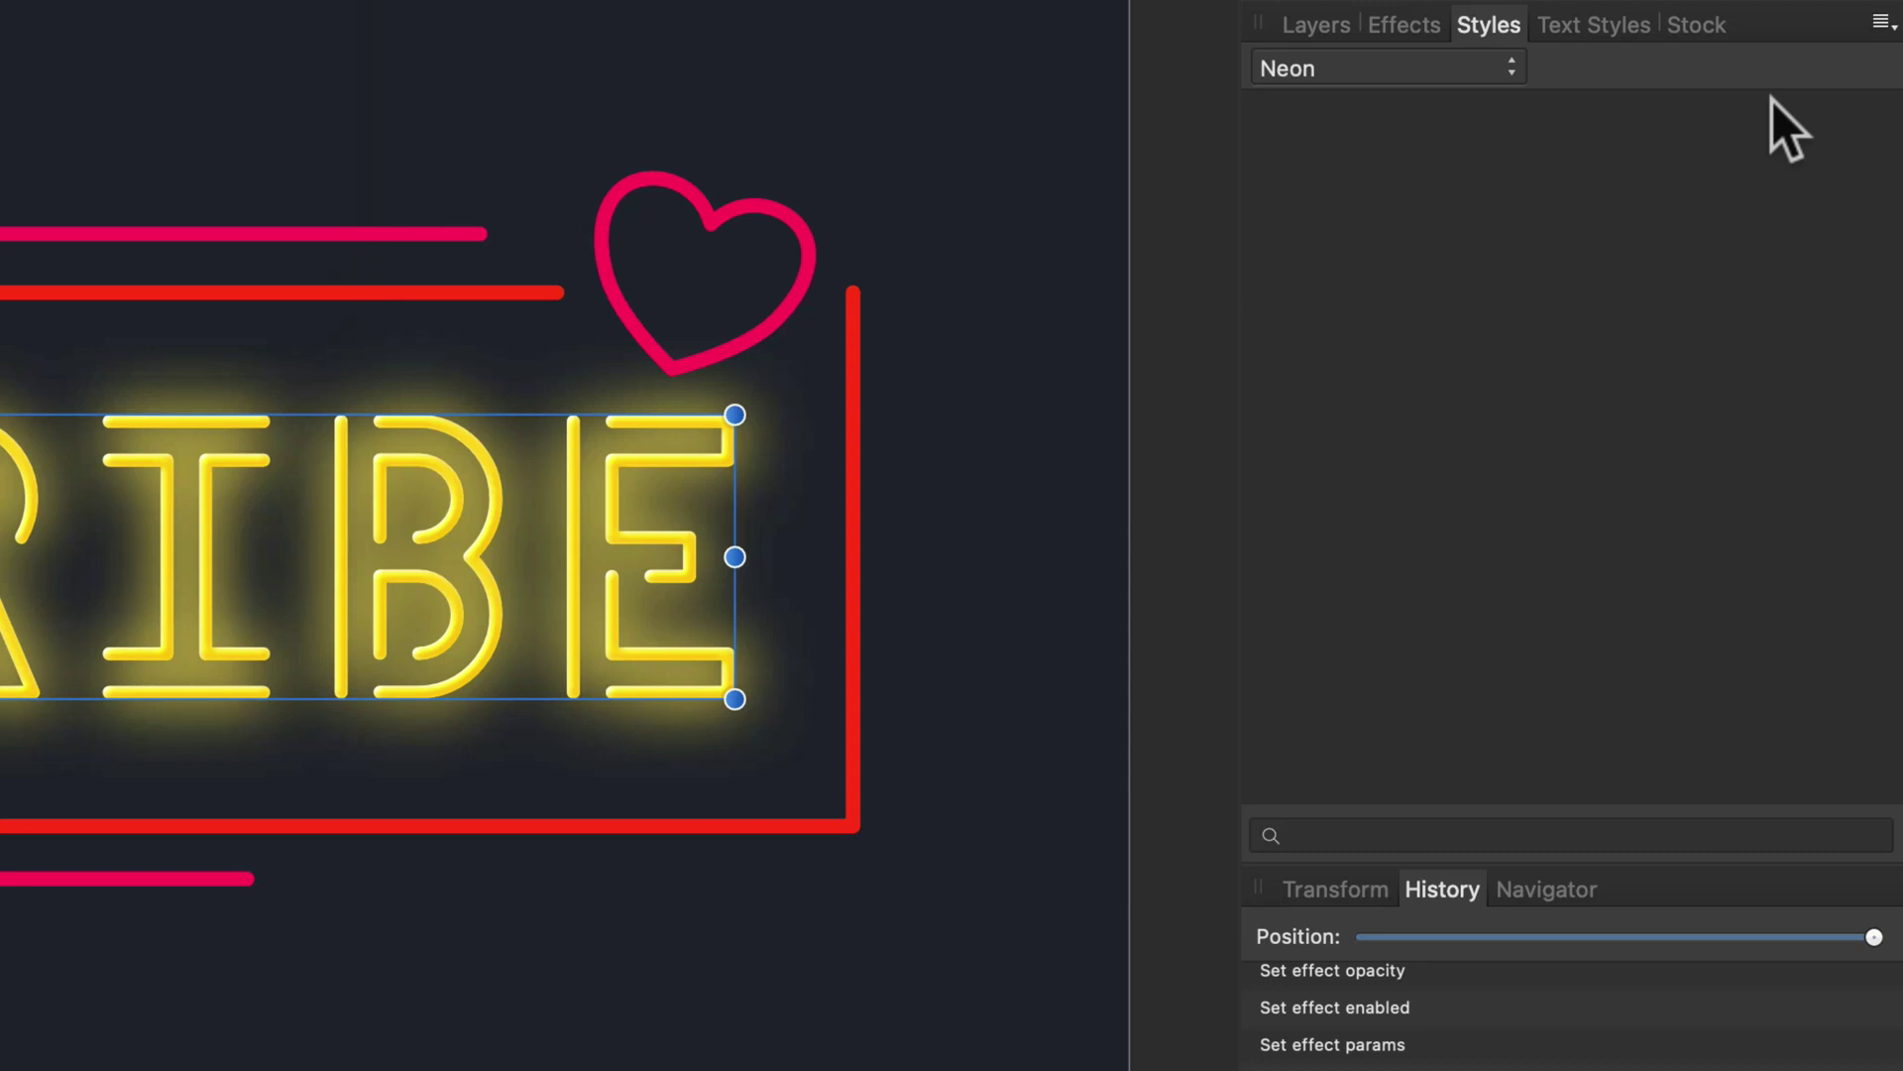
left_click(1880, 22)
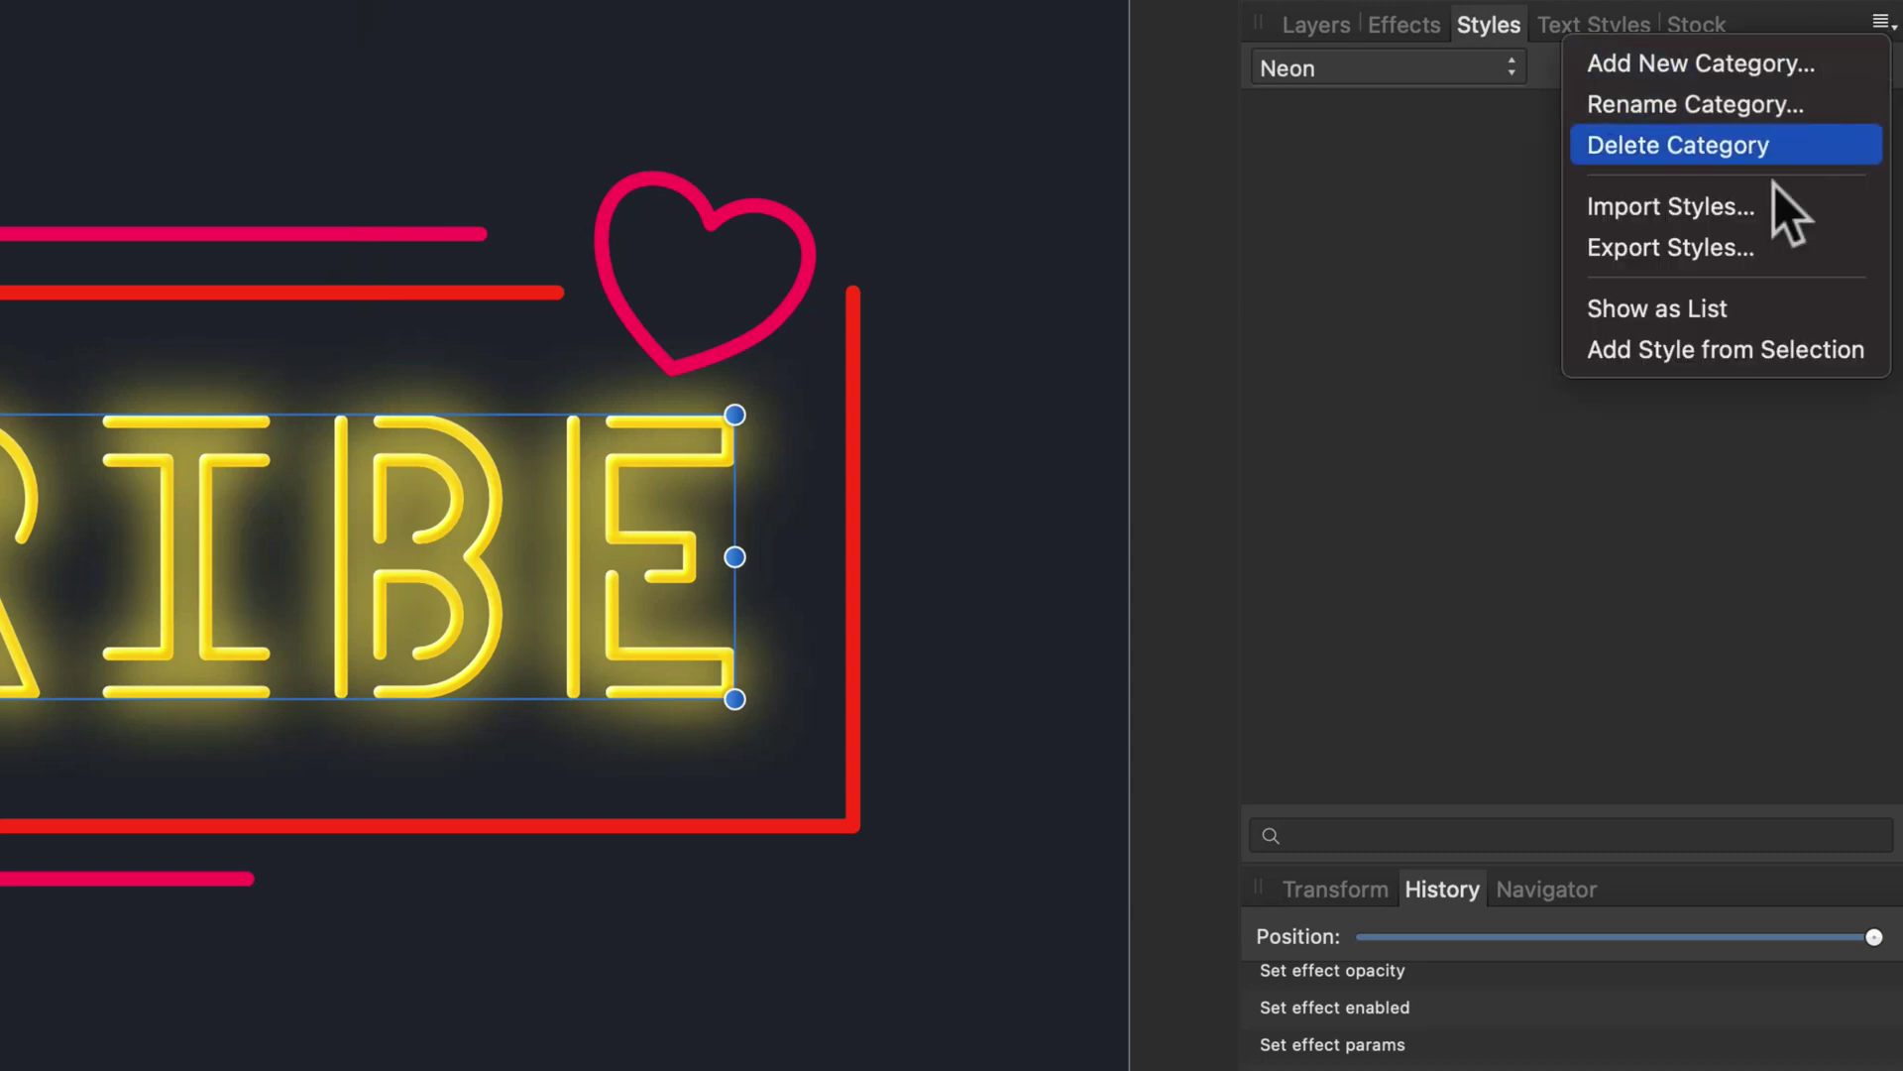
left_click(1727, 351)
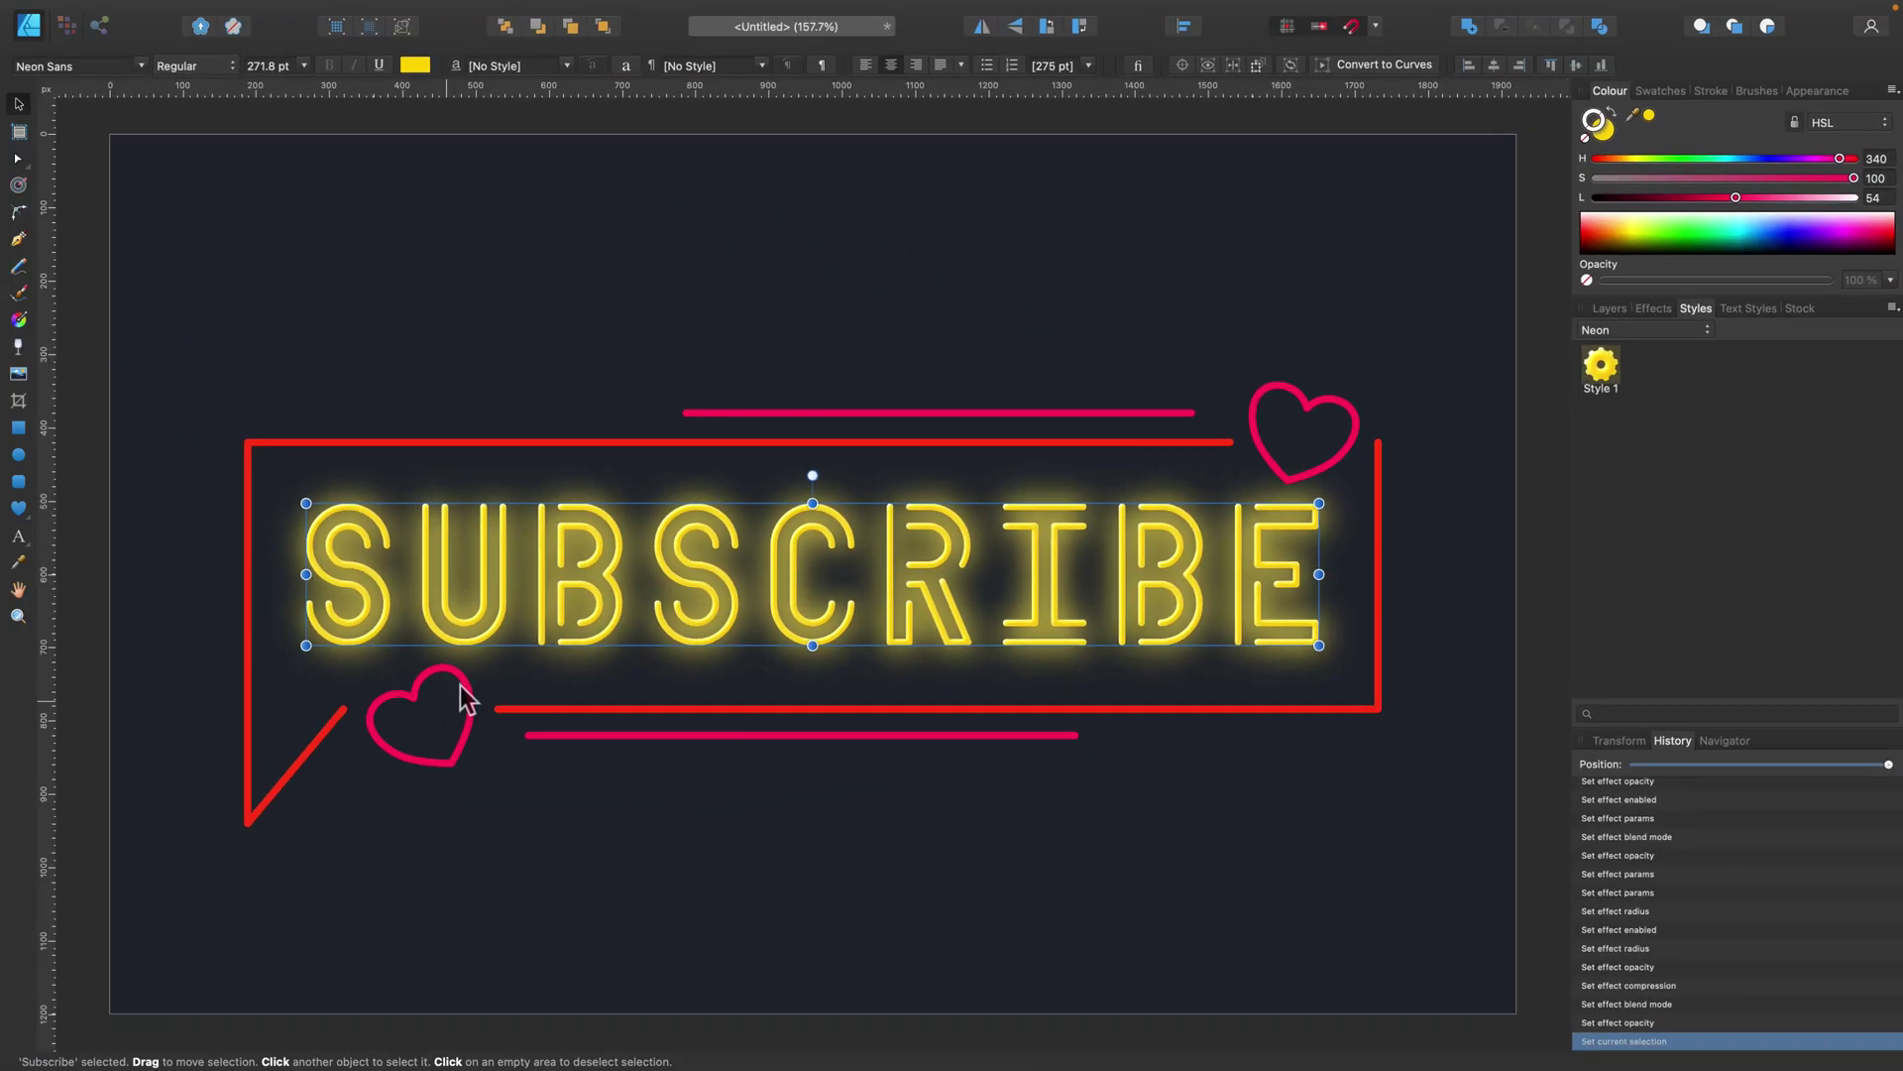
left_click(466, 694)
left_click(585, 736, "shift")
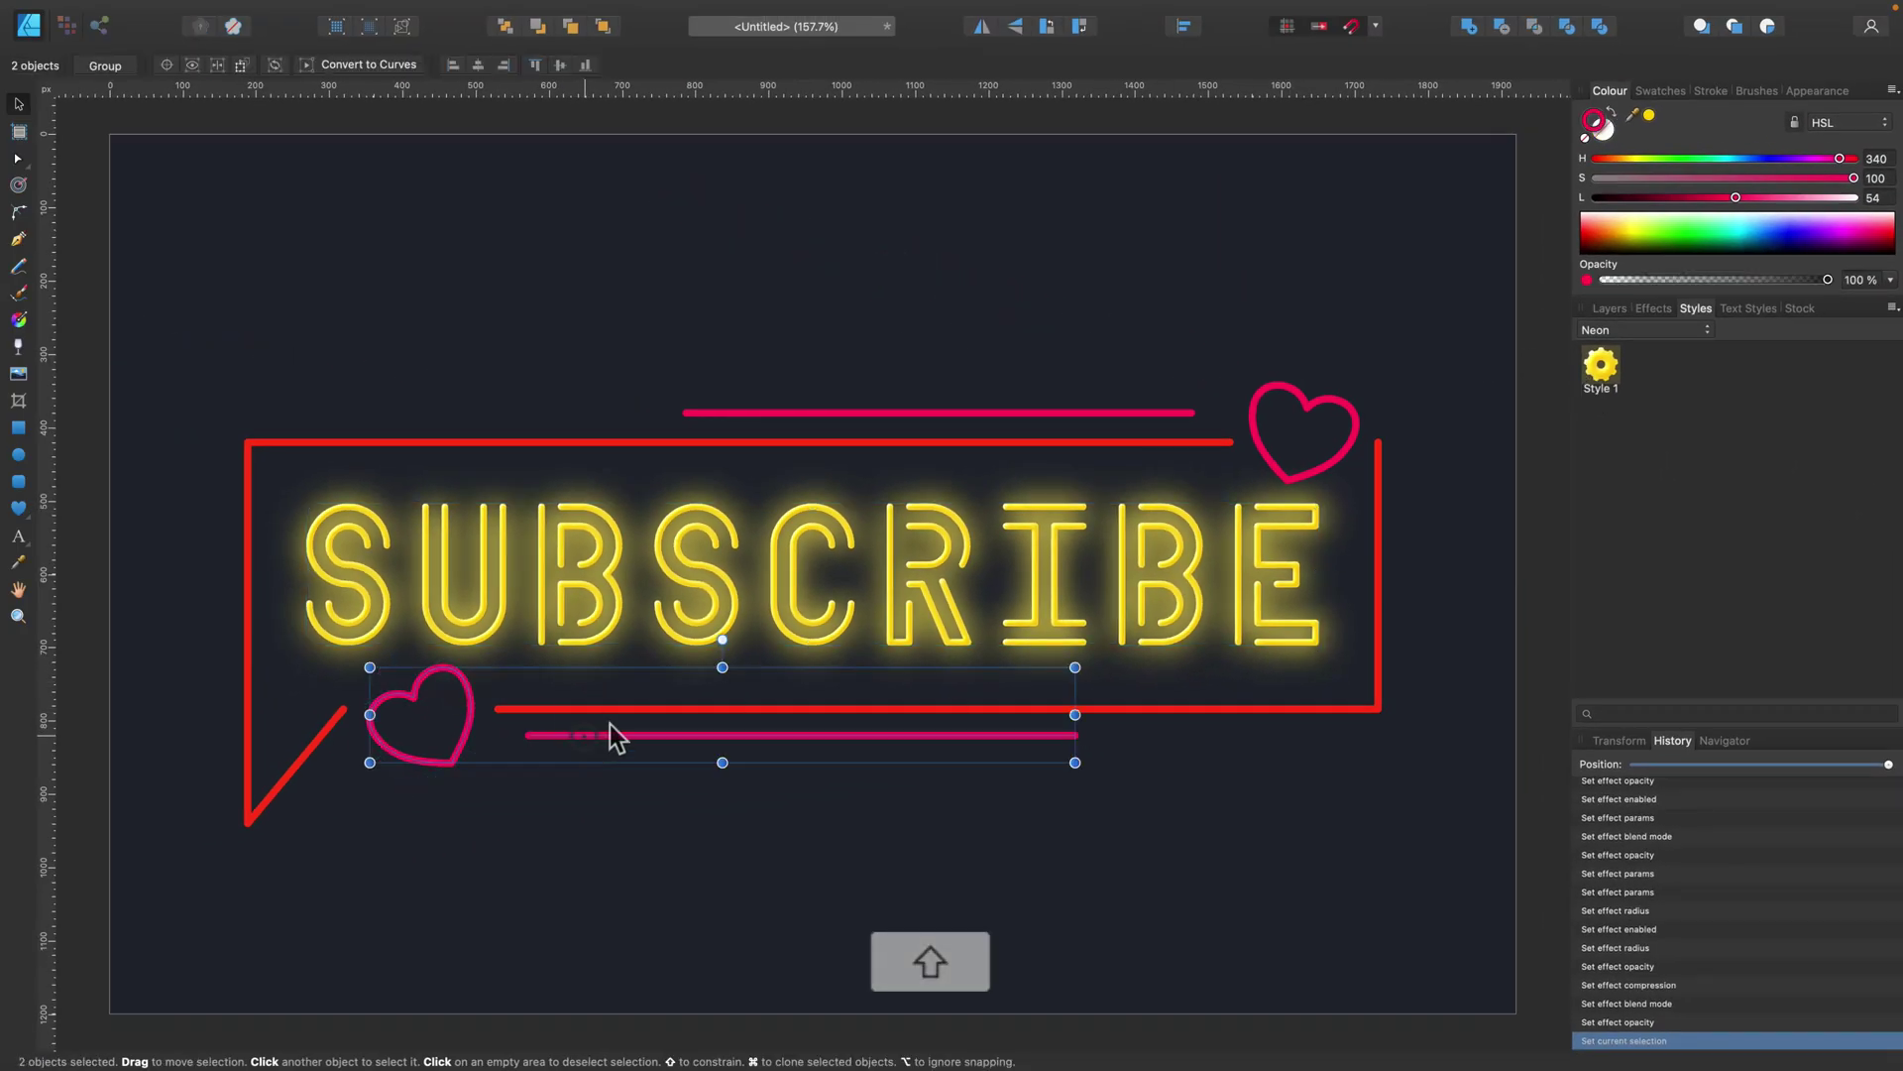
left_click(789, 412, "shift")
left_click(1310, 405, "shift")
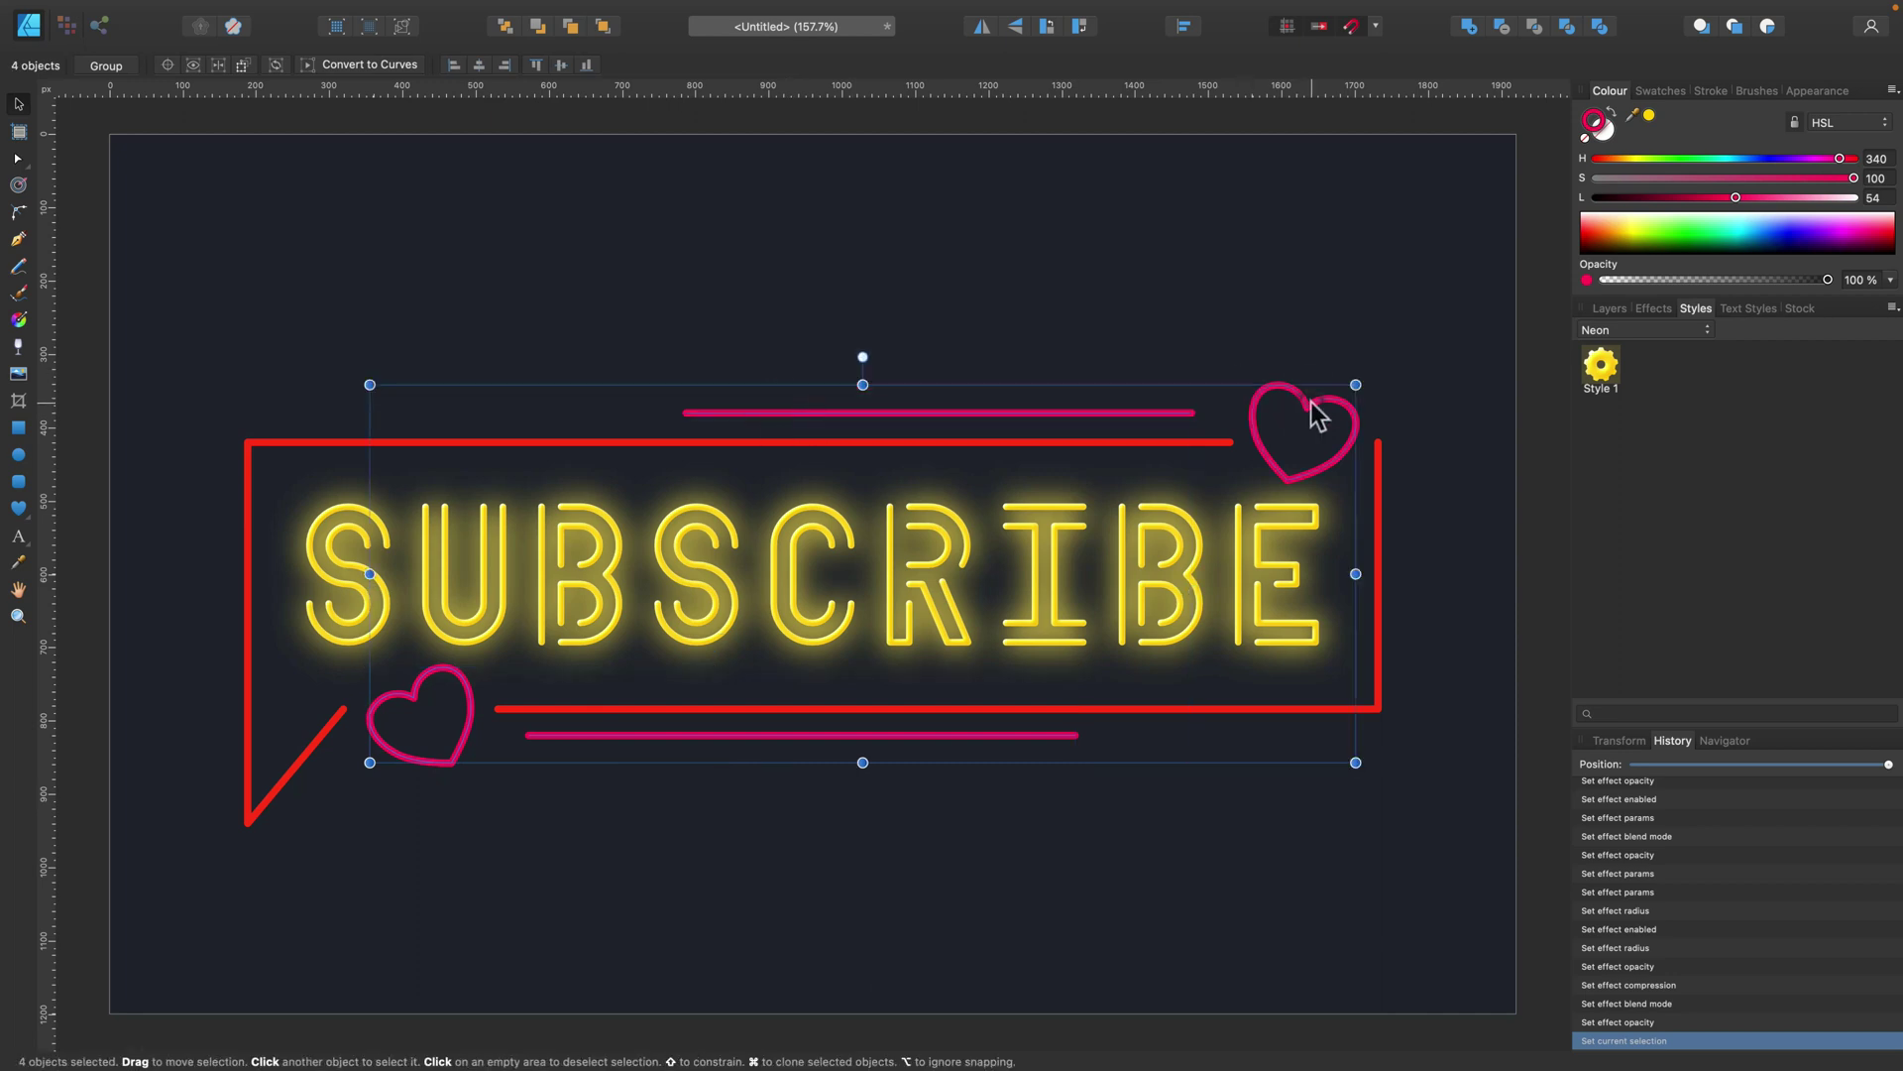
left_click(1606, 369)
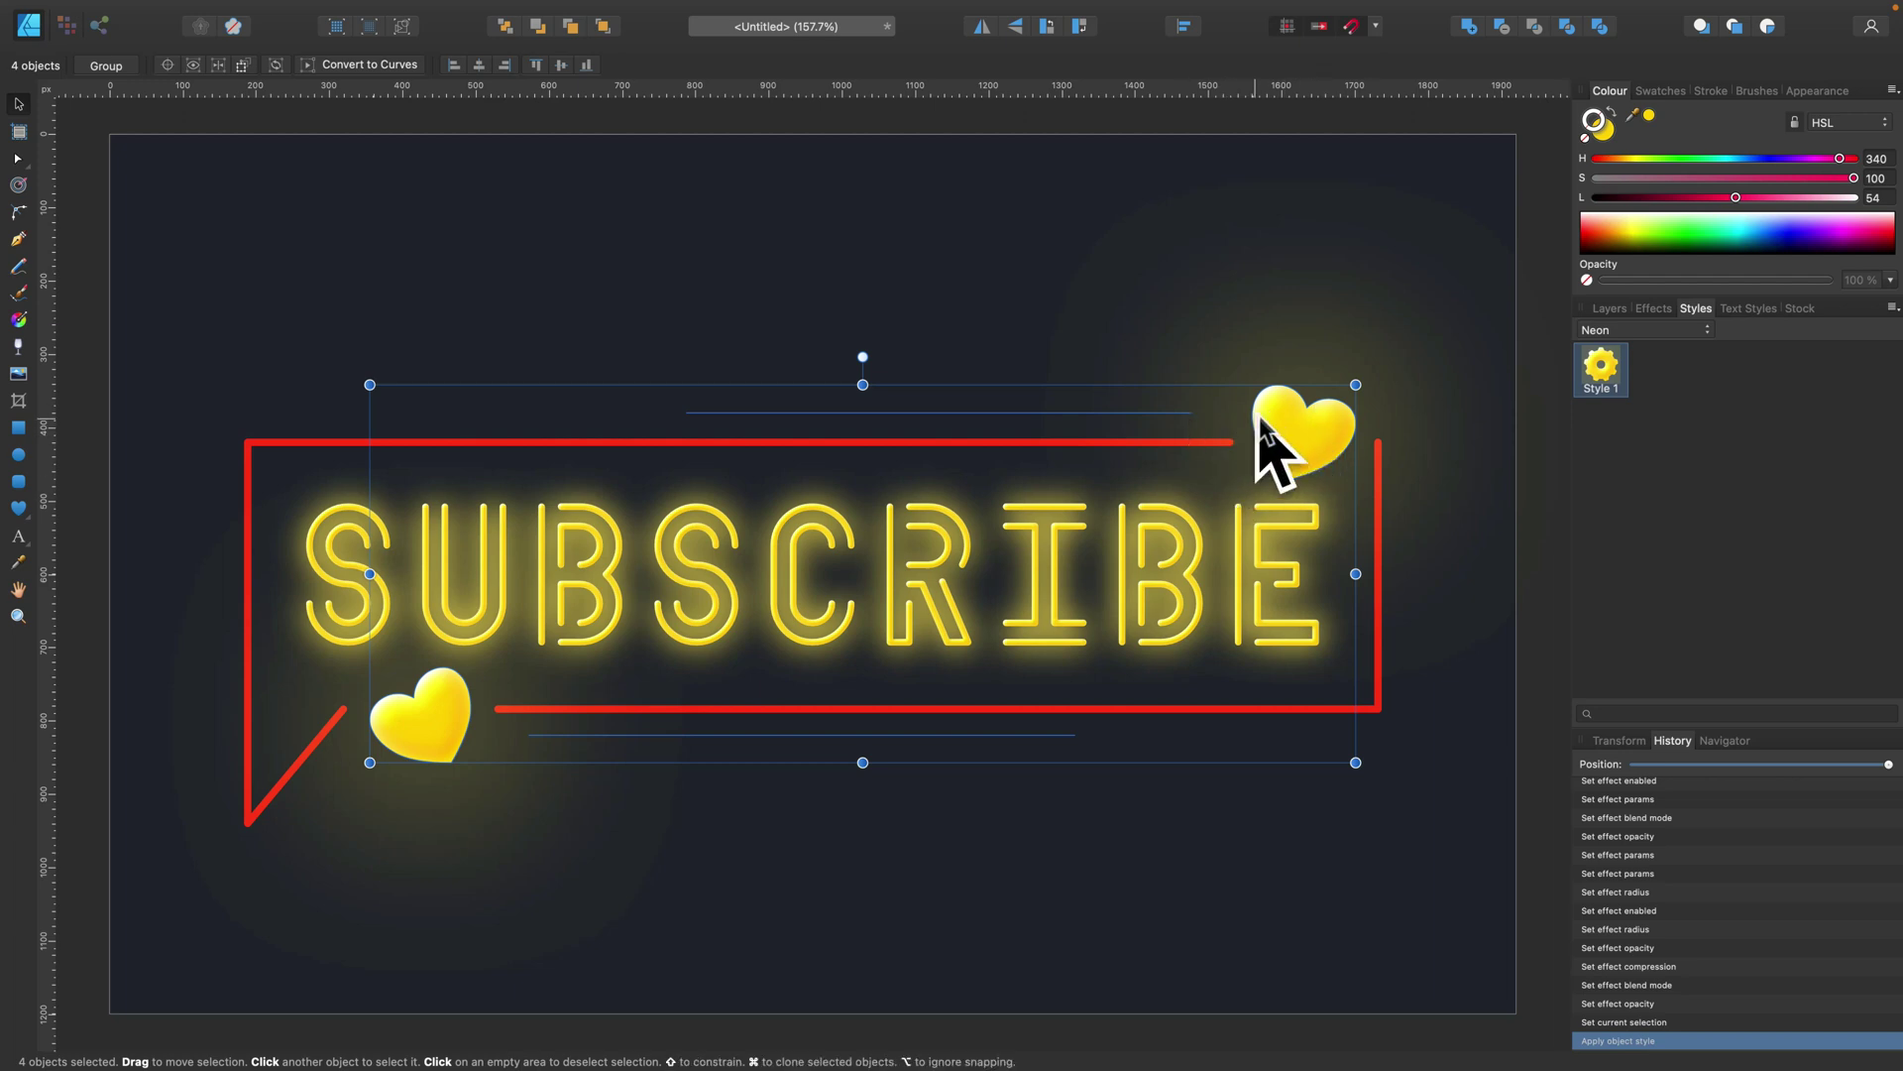
key("super+z")
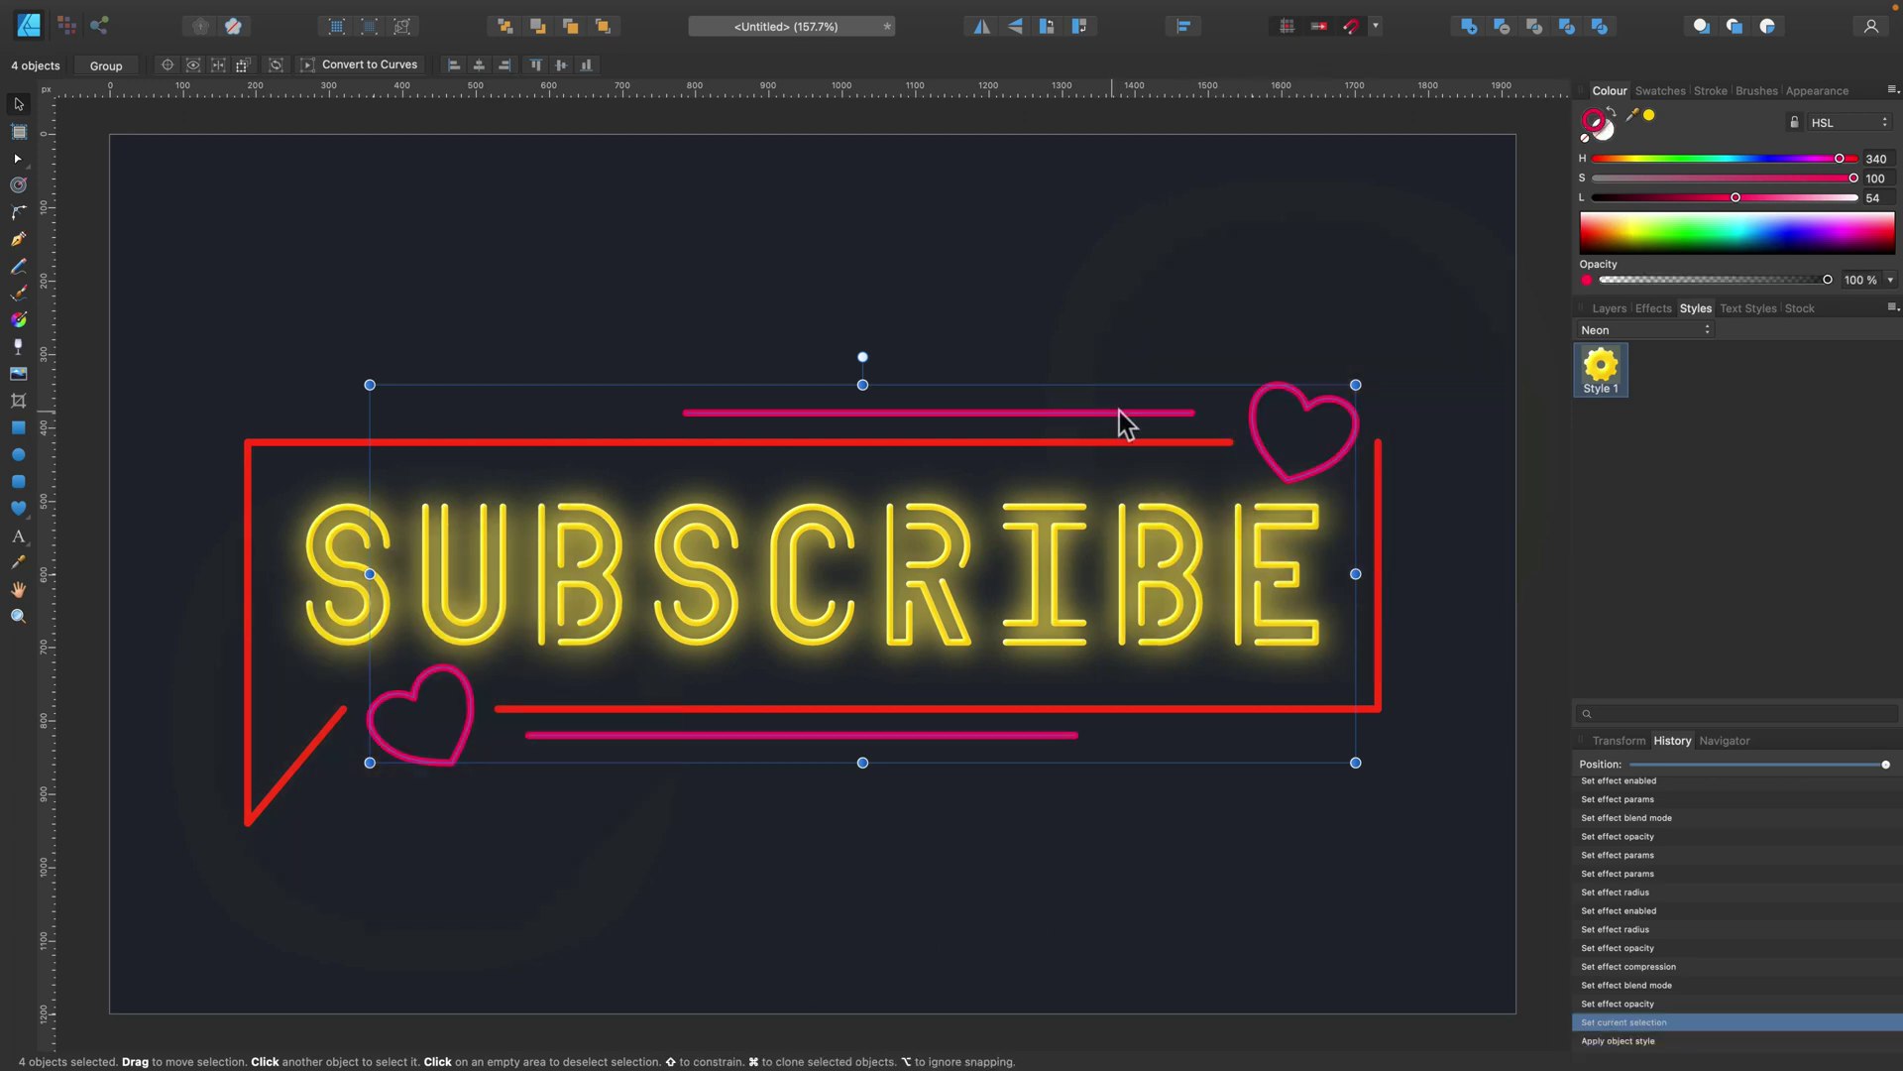
left_click(1377, 464)
scroll(805, 543, "up", 1)
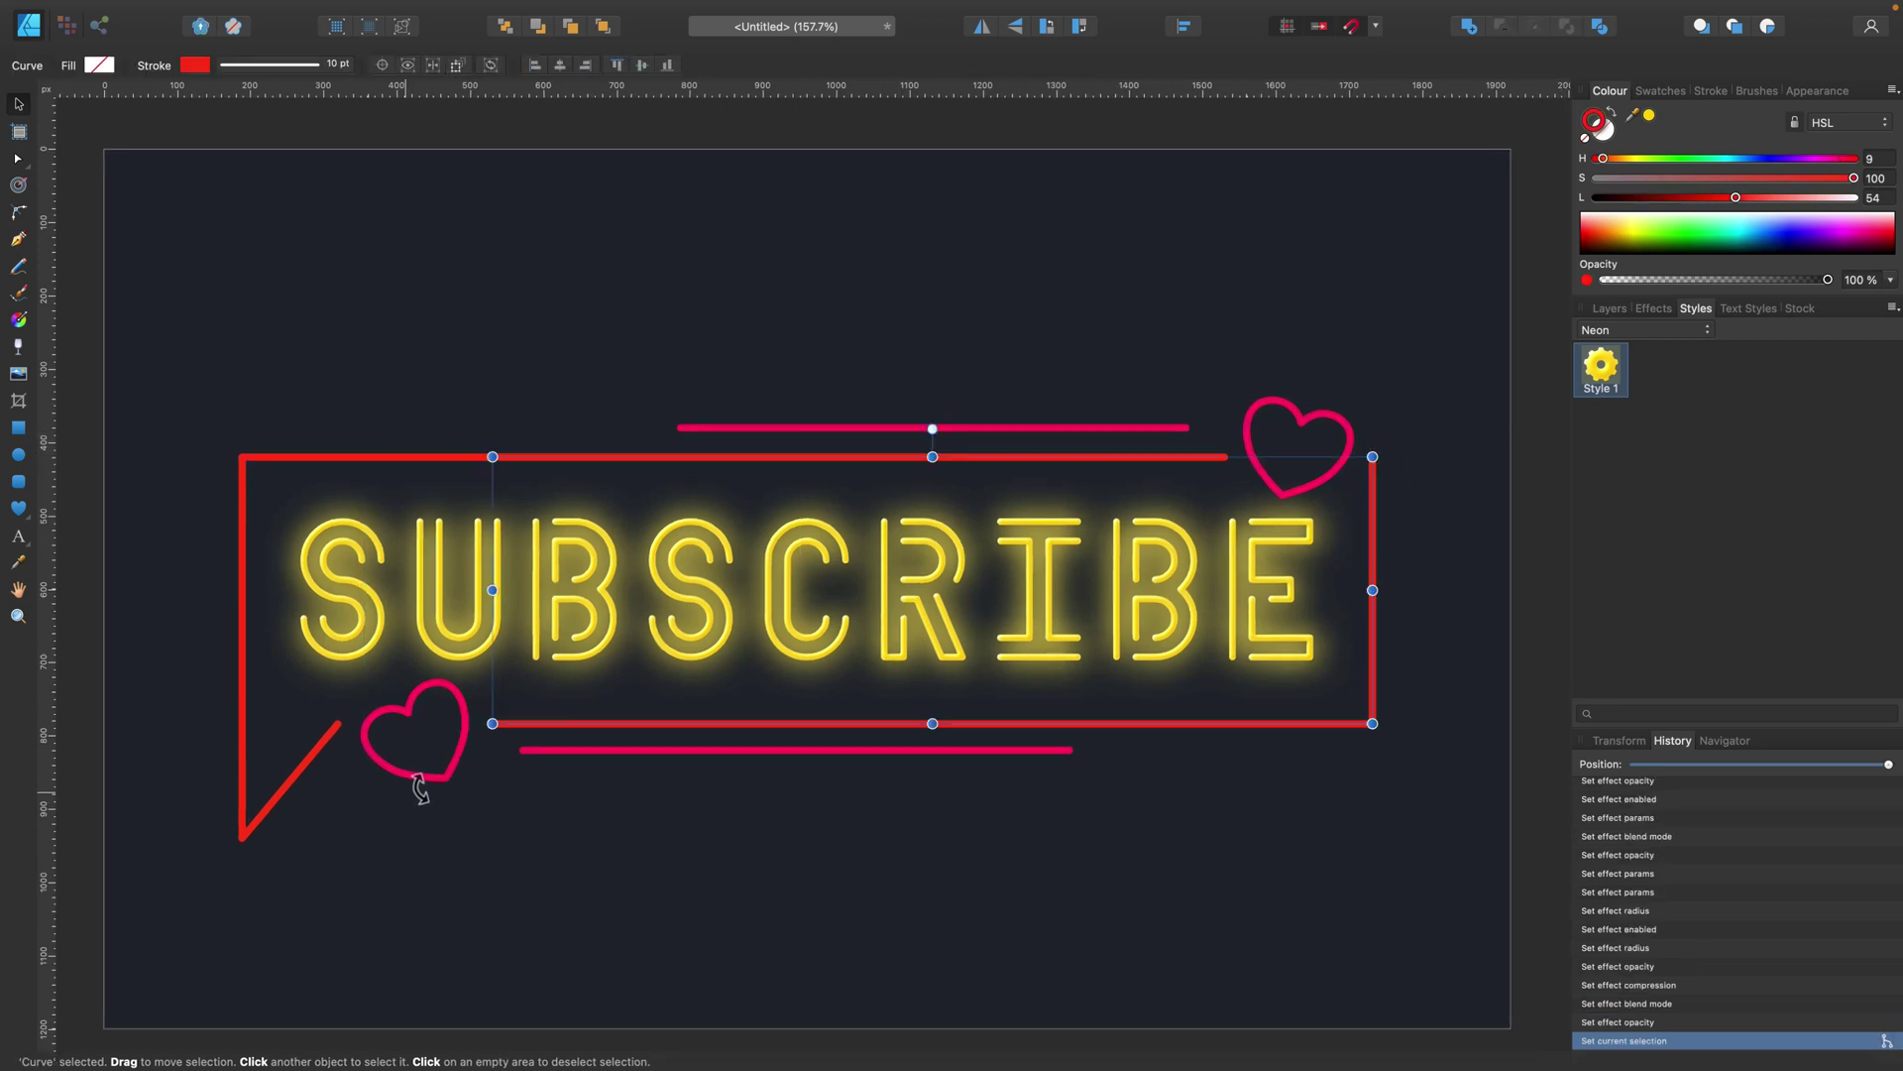
left_click(323, 742, "shift")
left_click(466, 753, "shift")
left_click(544, 752, "shift")
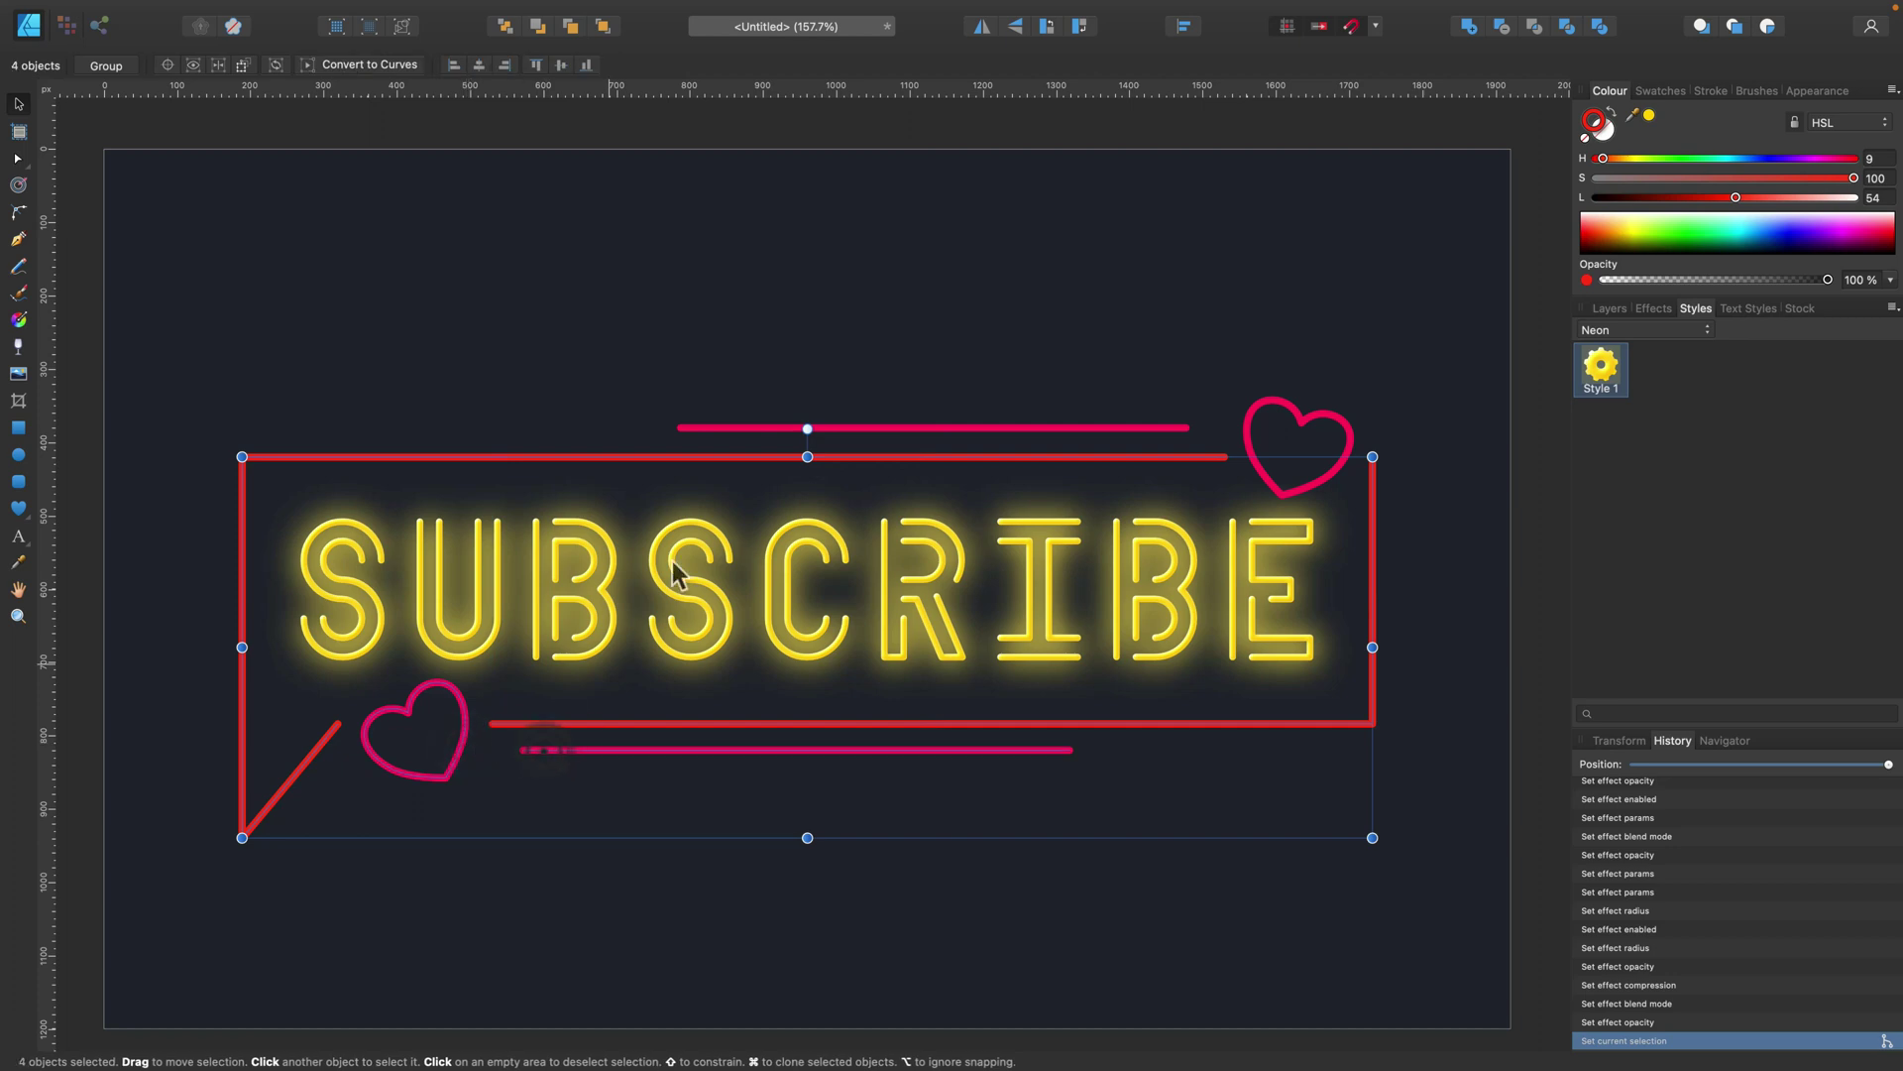
left_click(730, 429, "shift")
left_click(1289, 413, "shift")
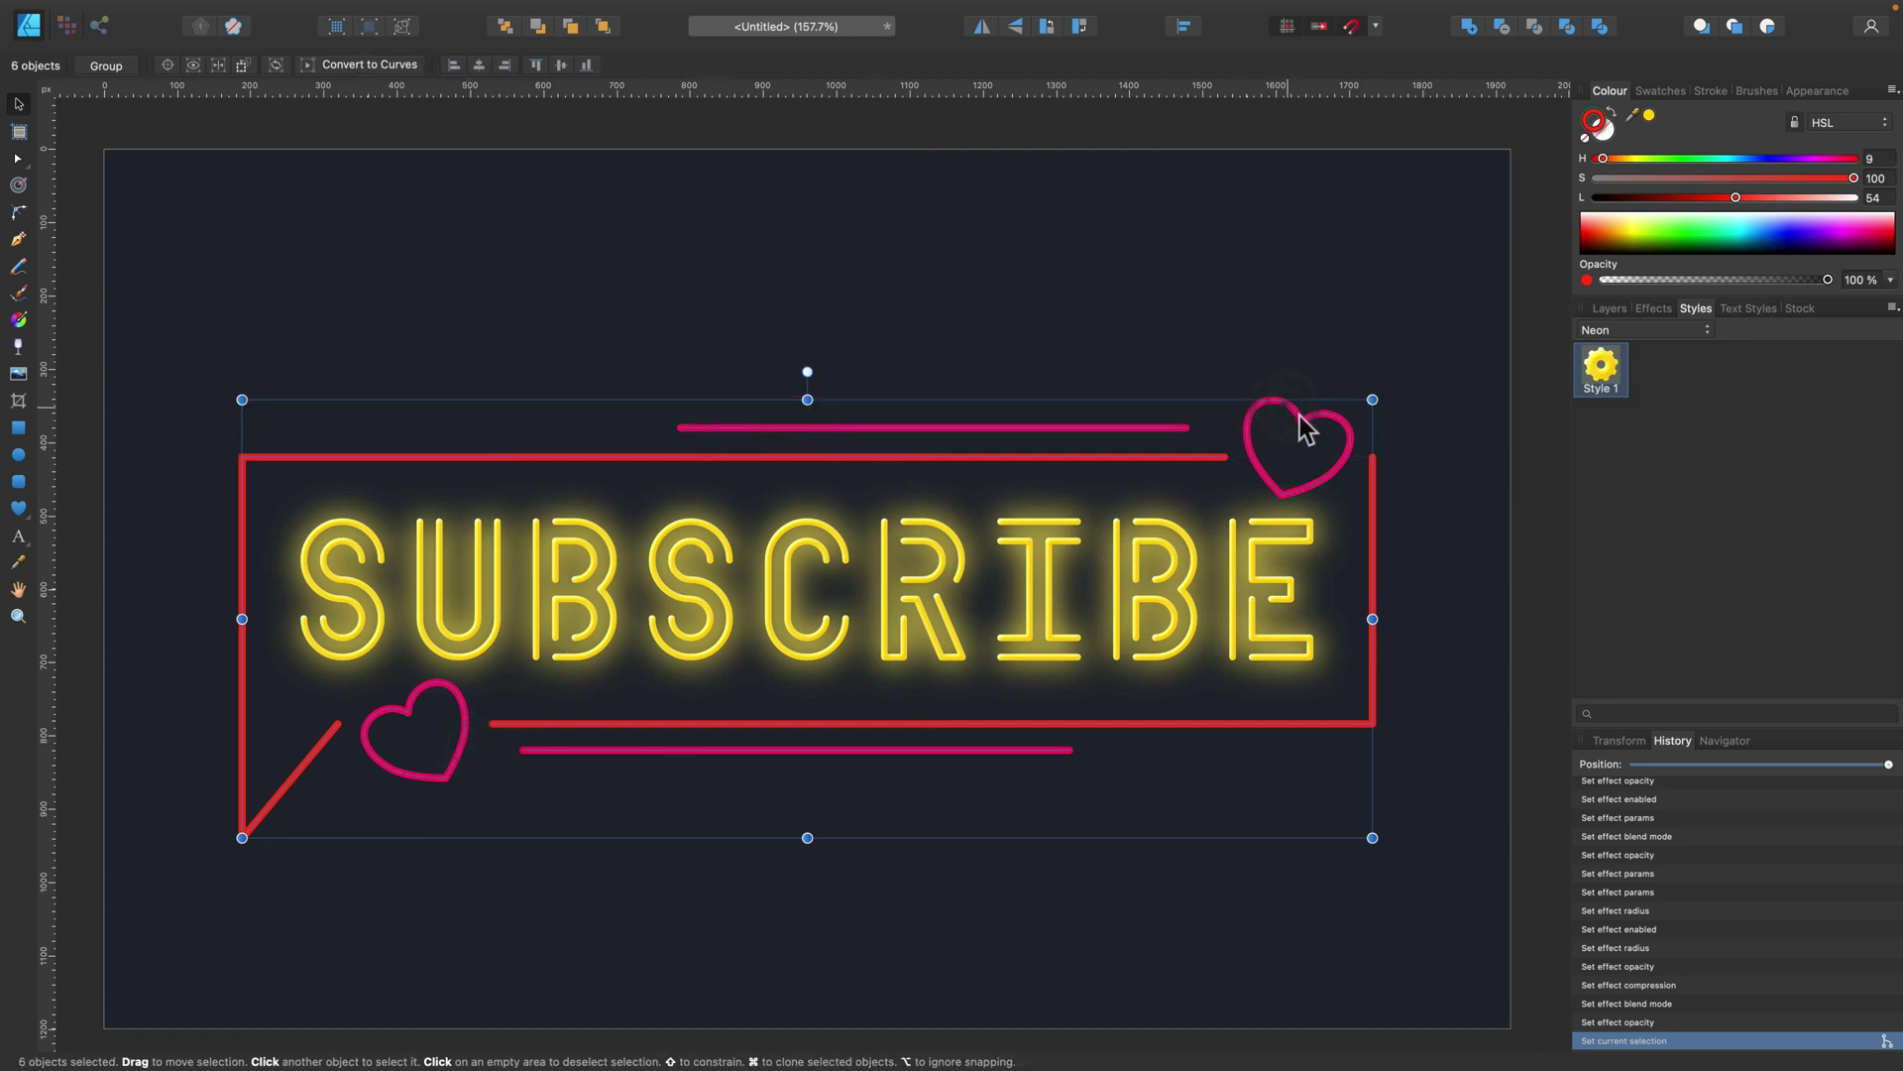
mouse_move(454, 5)
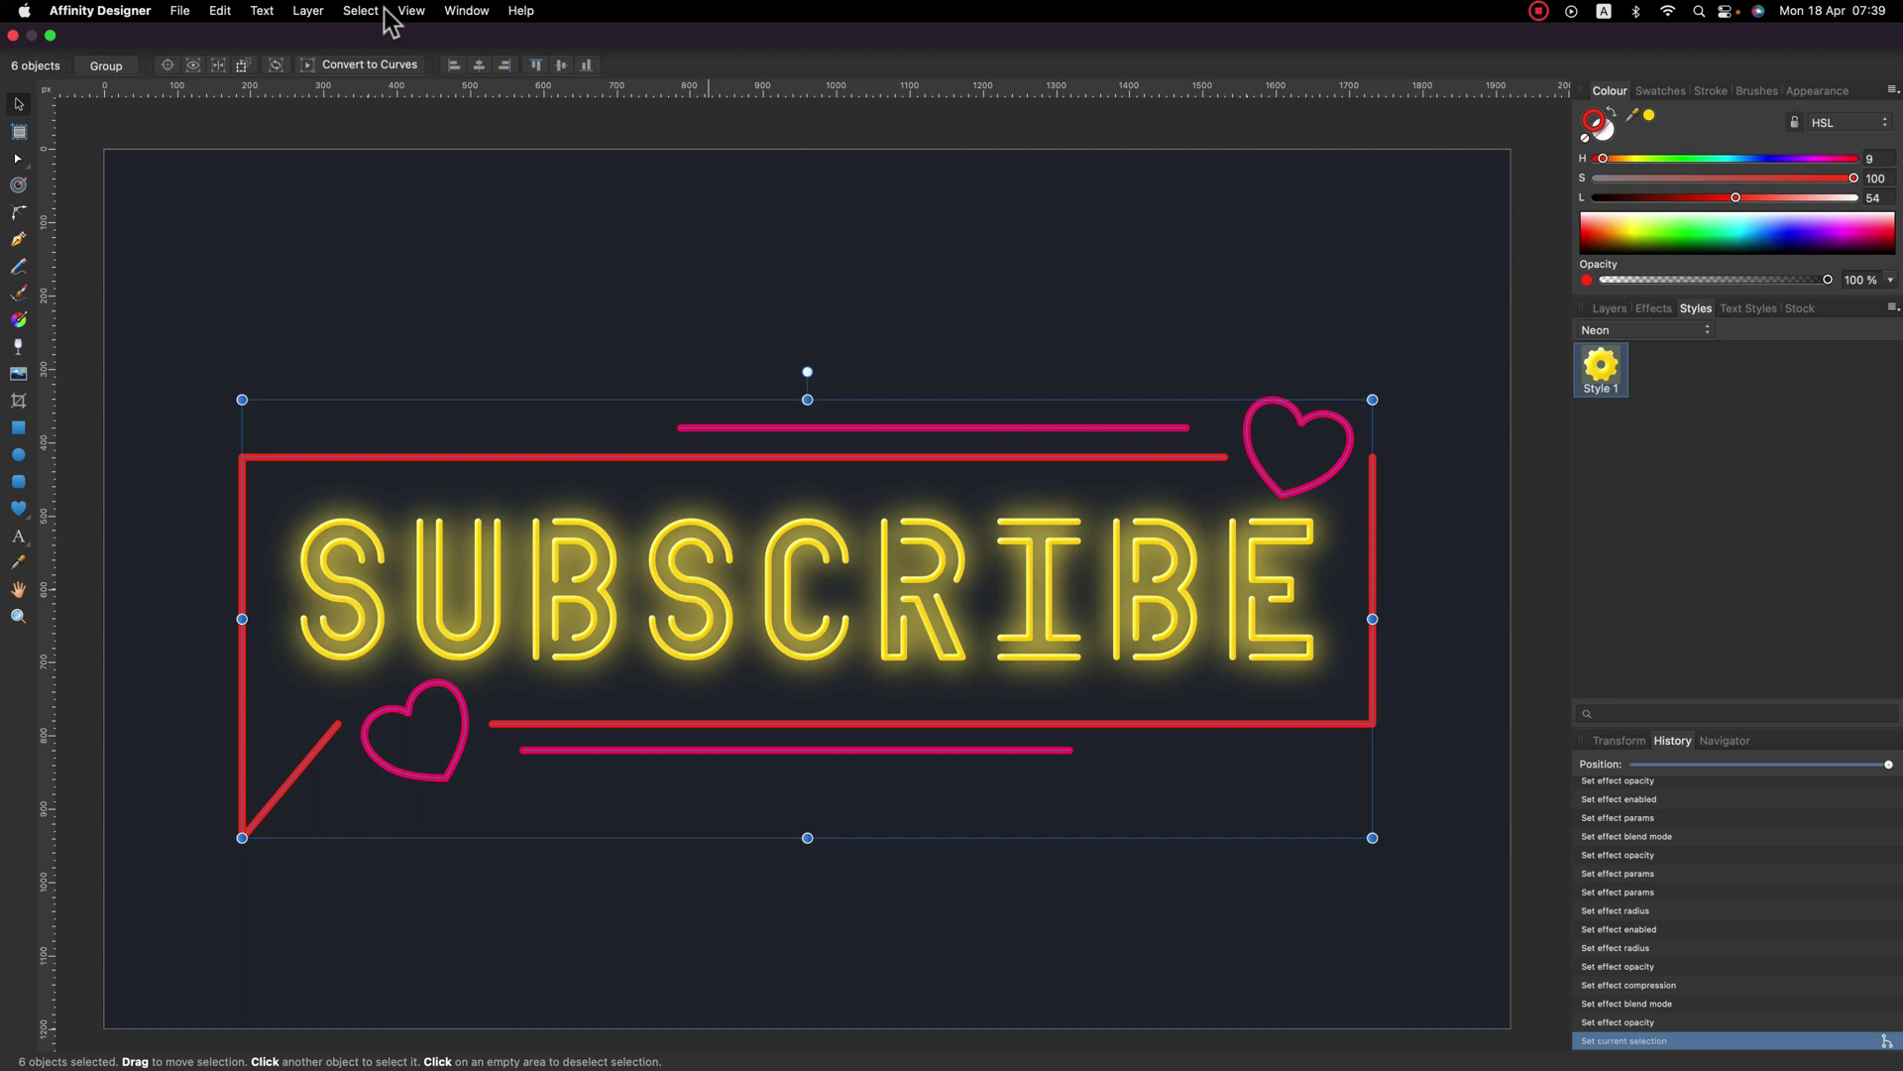
- Convert the hearts to curves and expand the frame and pink line strokes into filled shapes
left_click(309, 12)
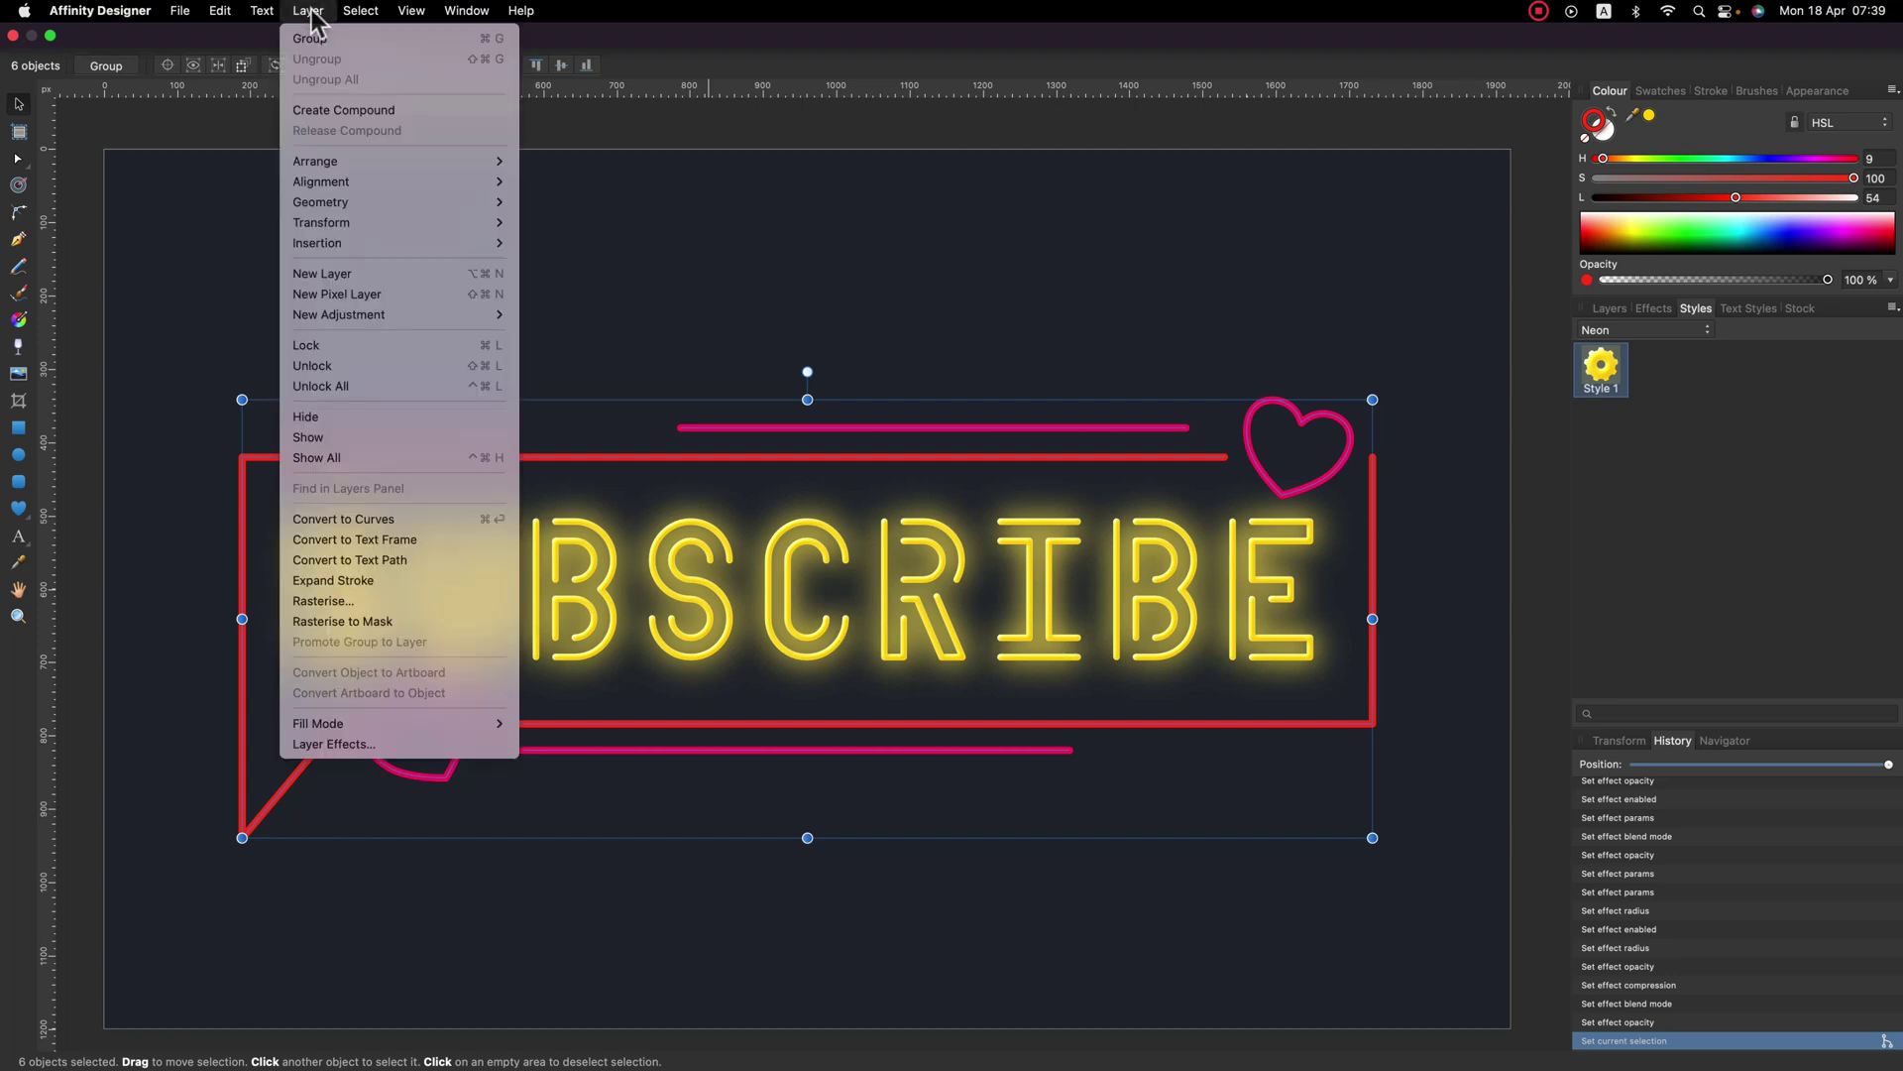
left_click(341, 519)
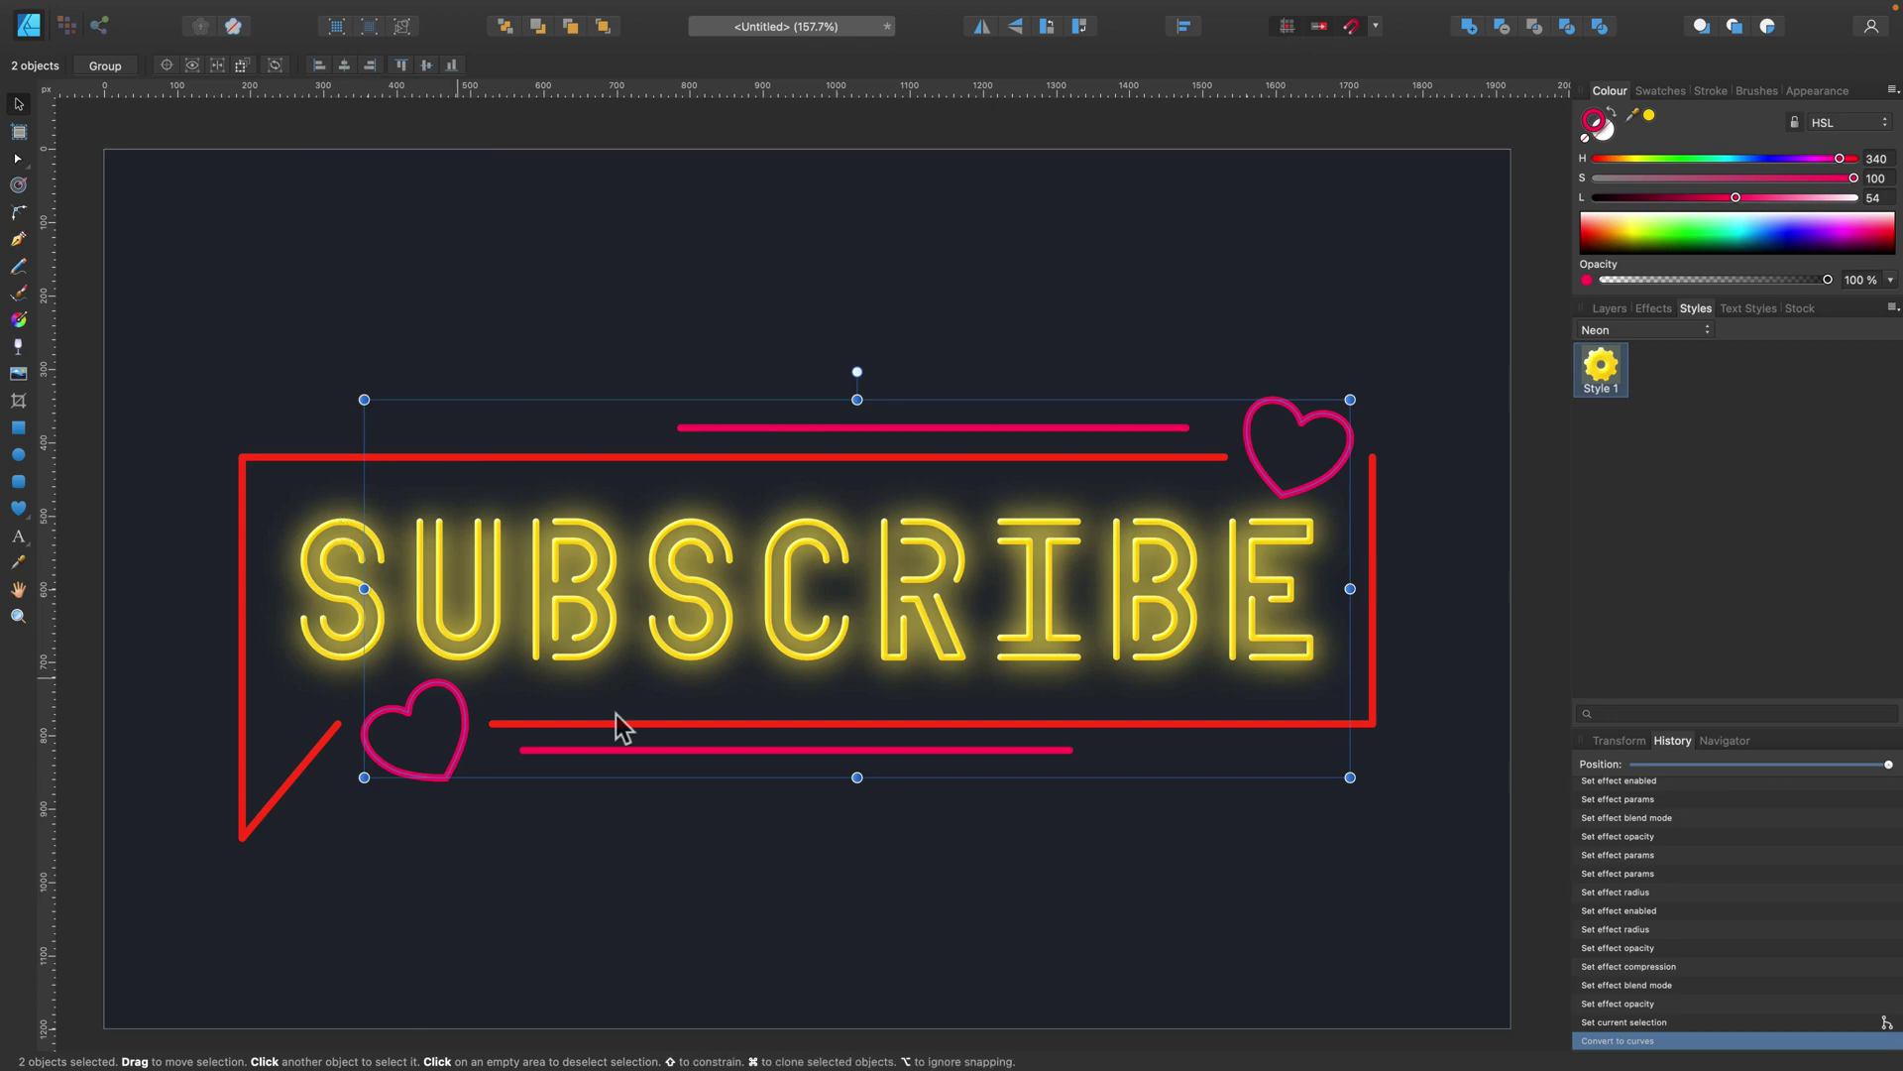
left_click(289, 459, "shift")
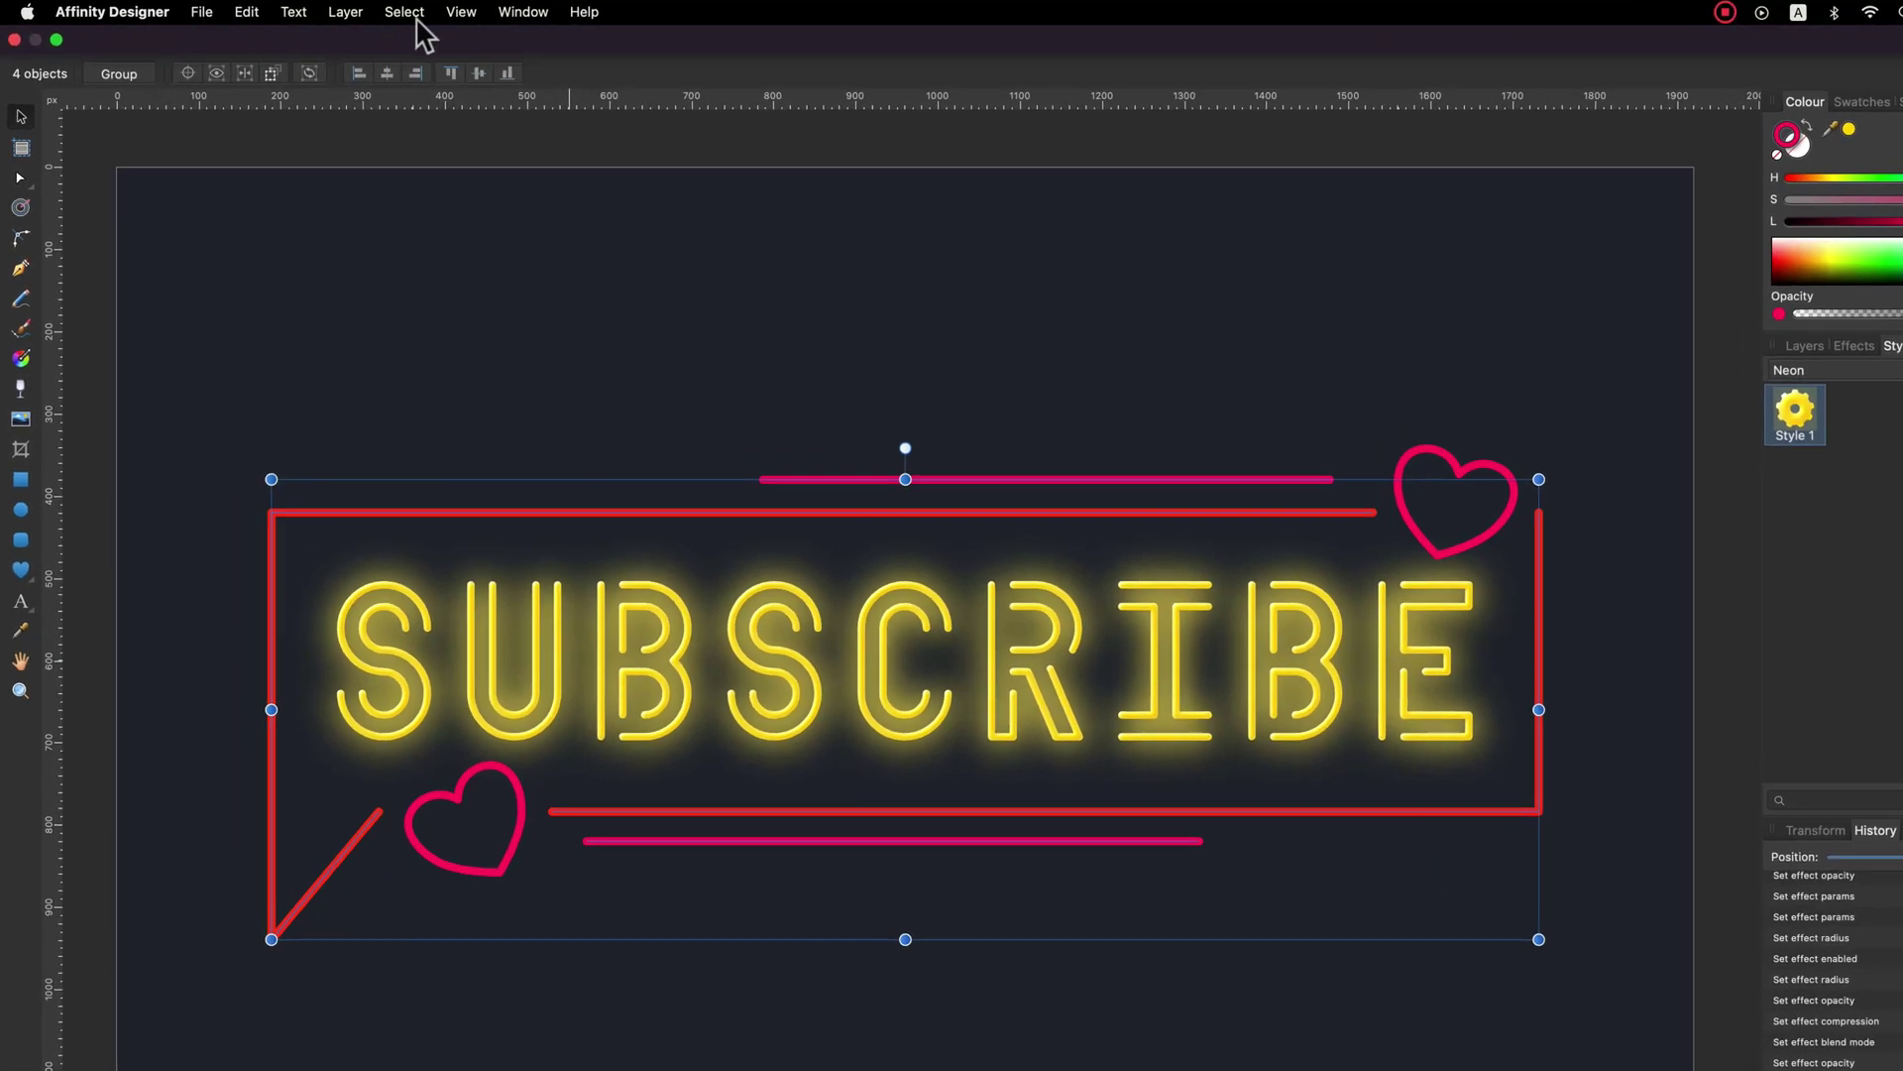
left_click(312, 12)
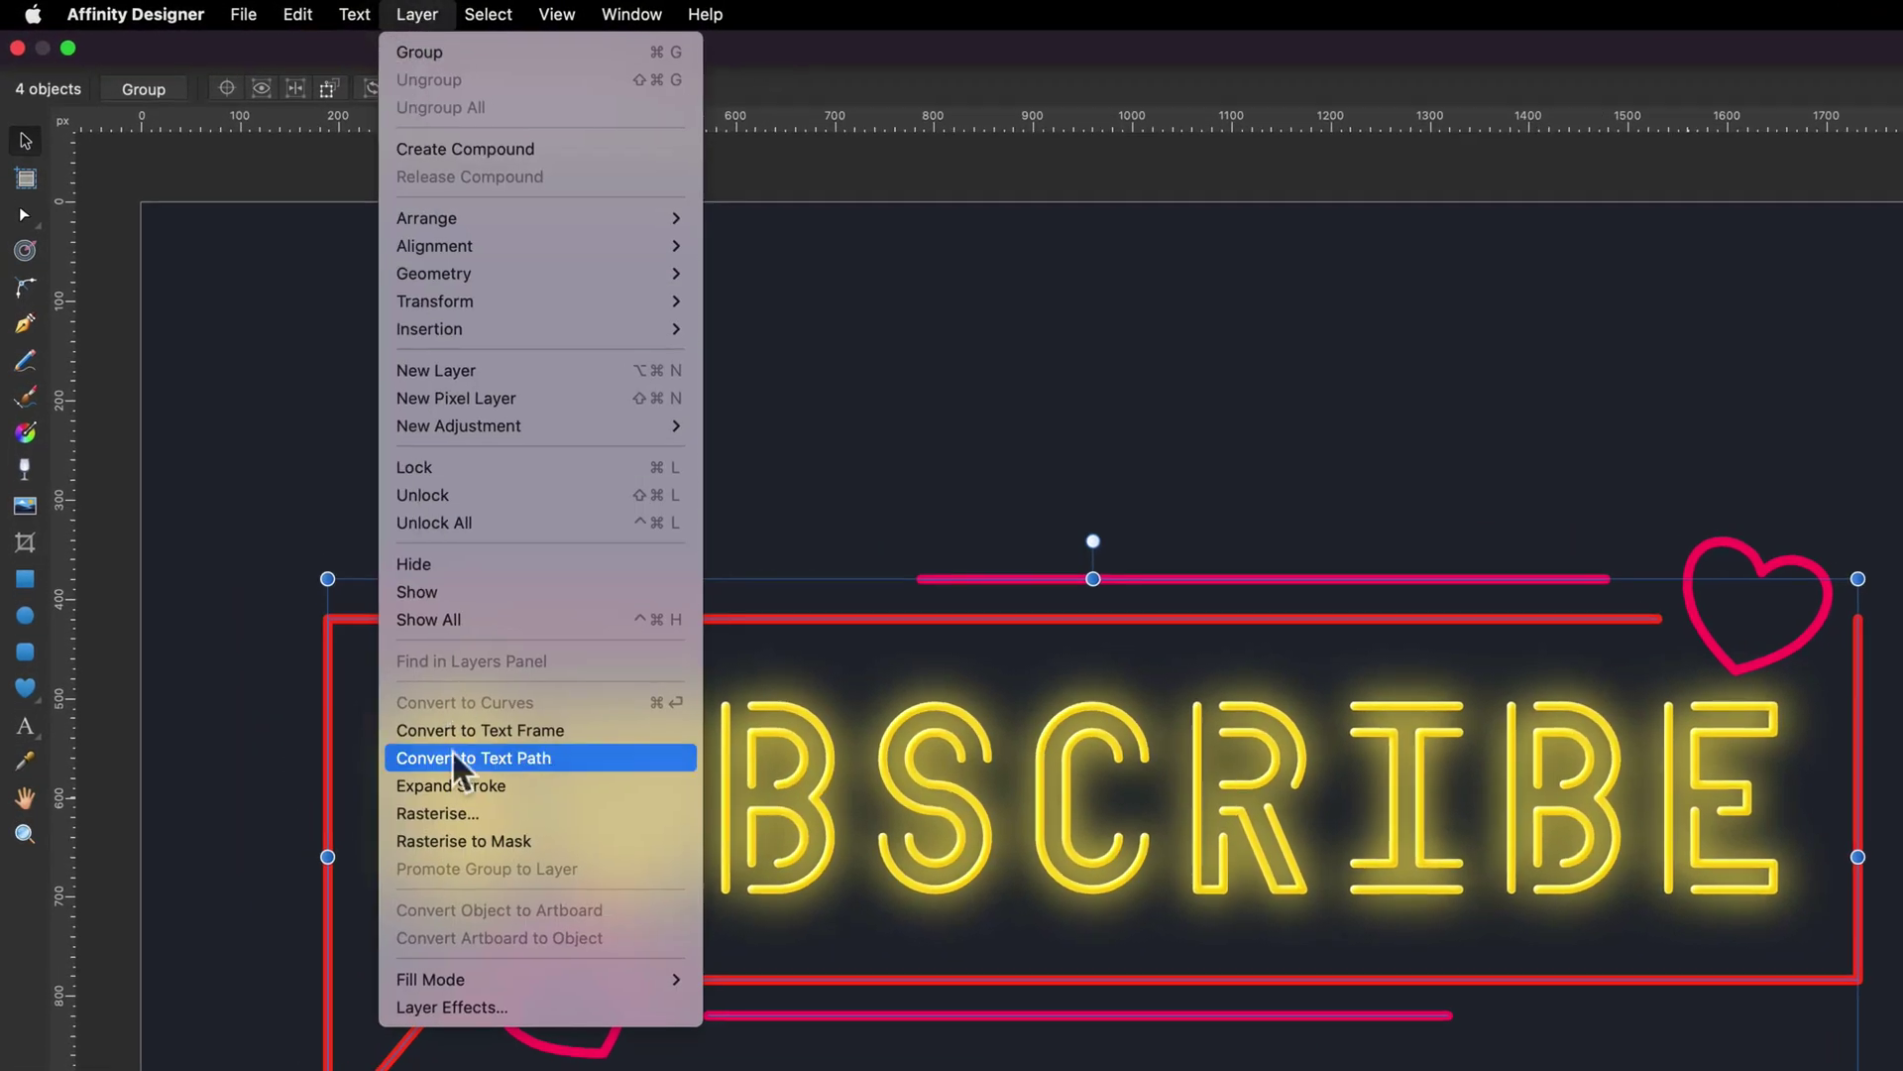
left_click(475, 788)
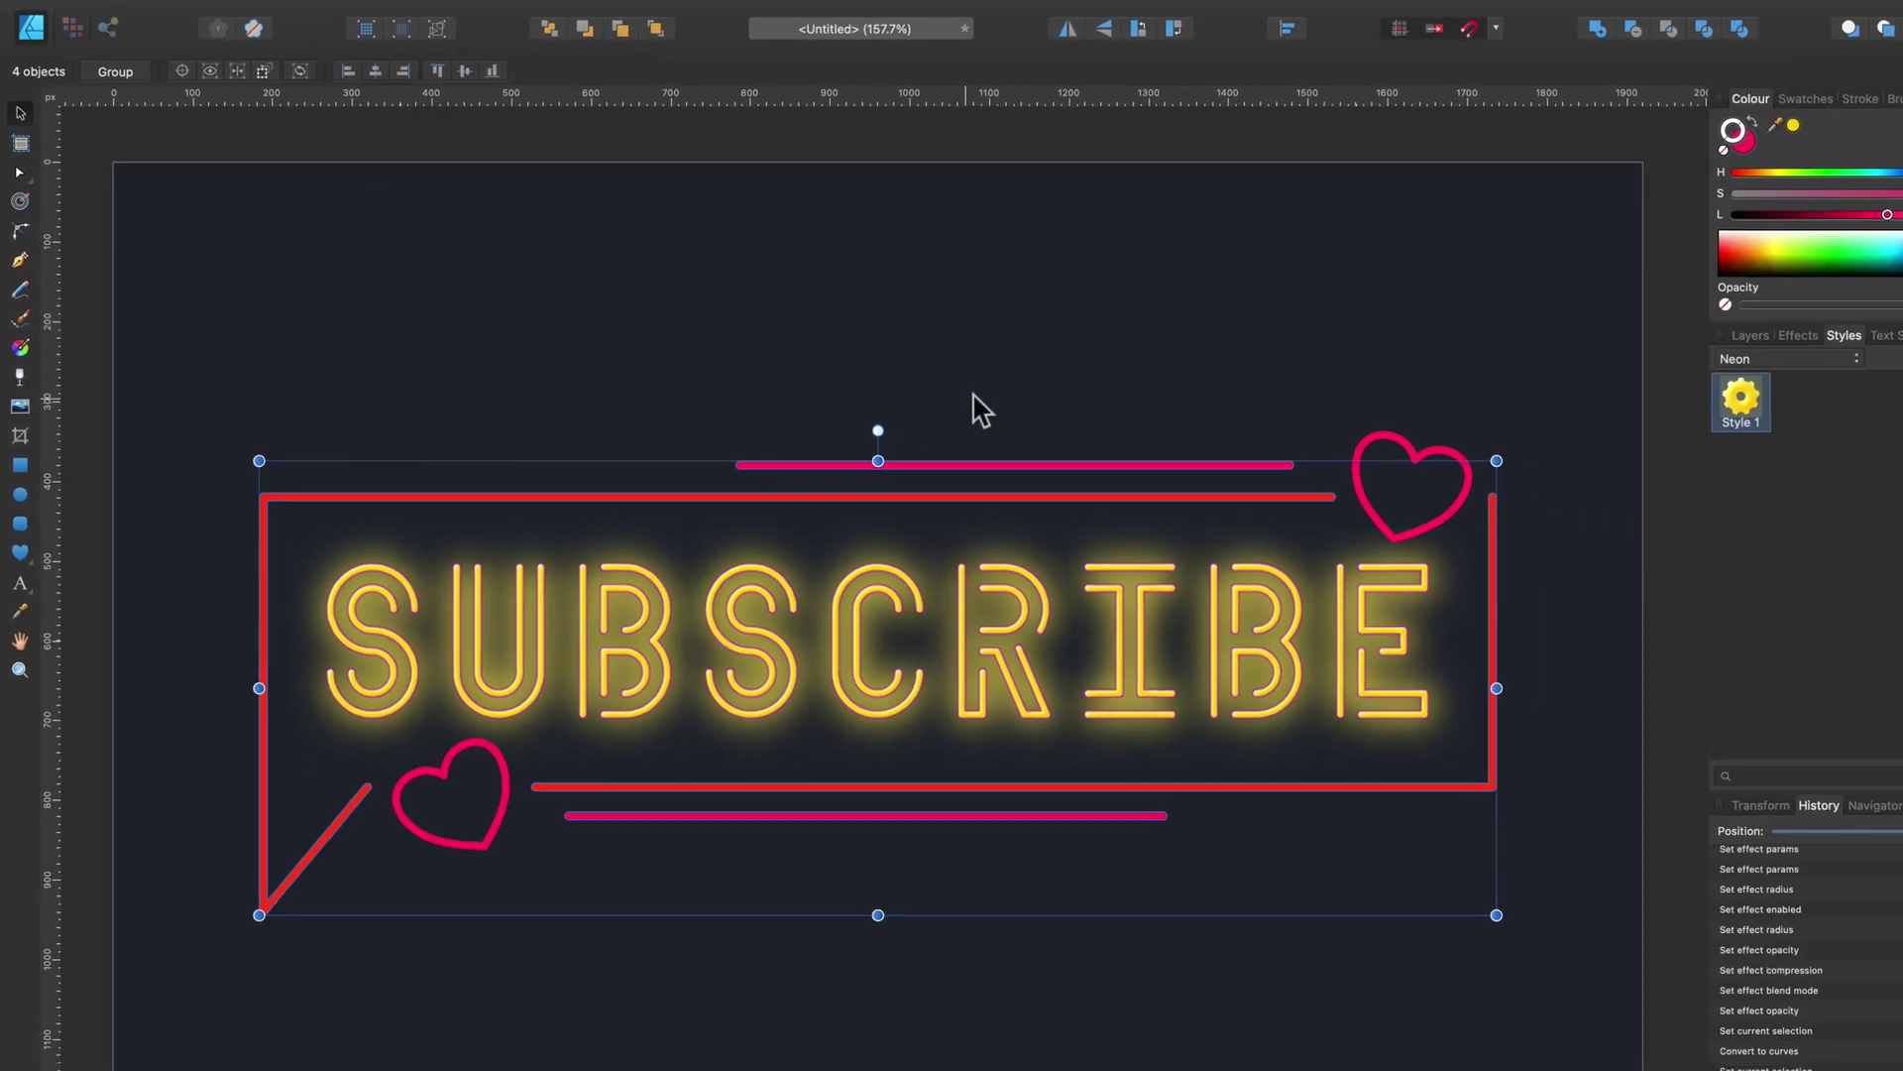
left_click(1166, 622)
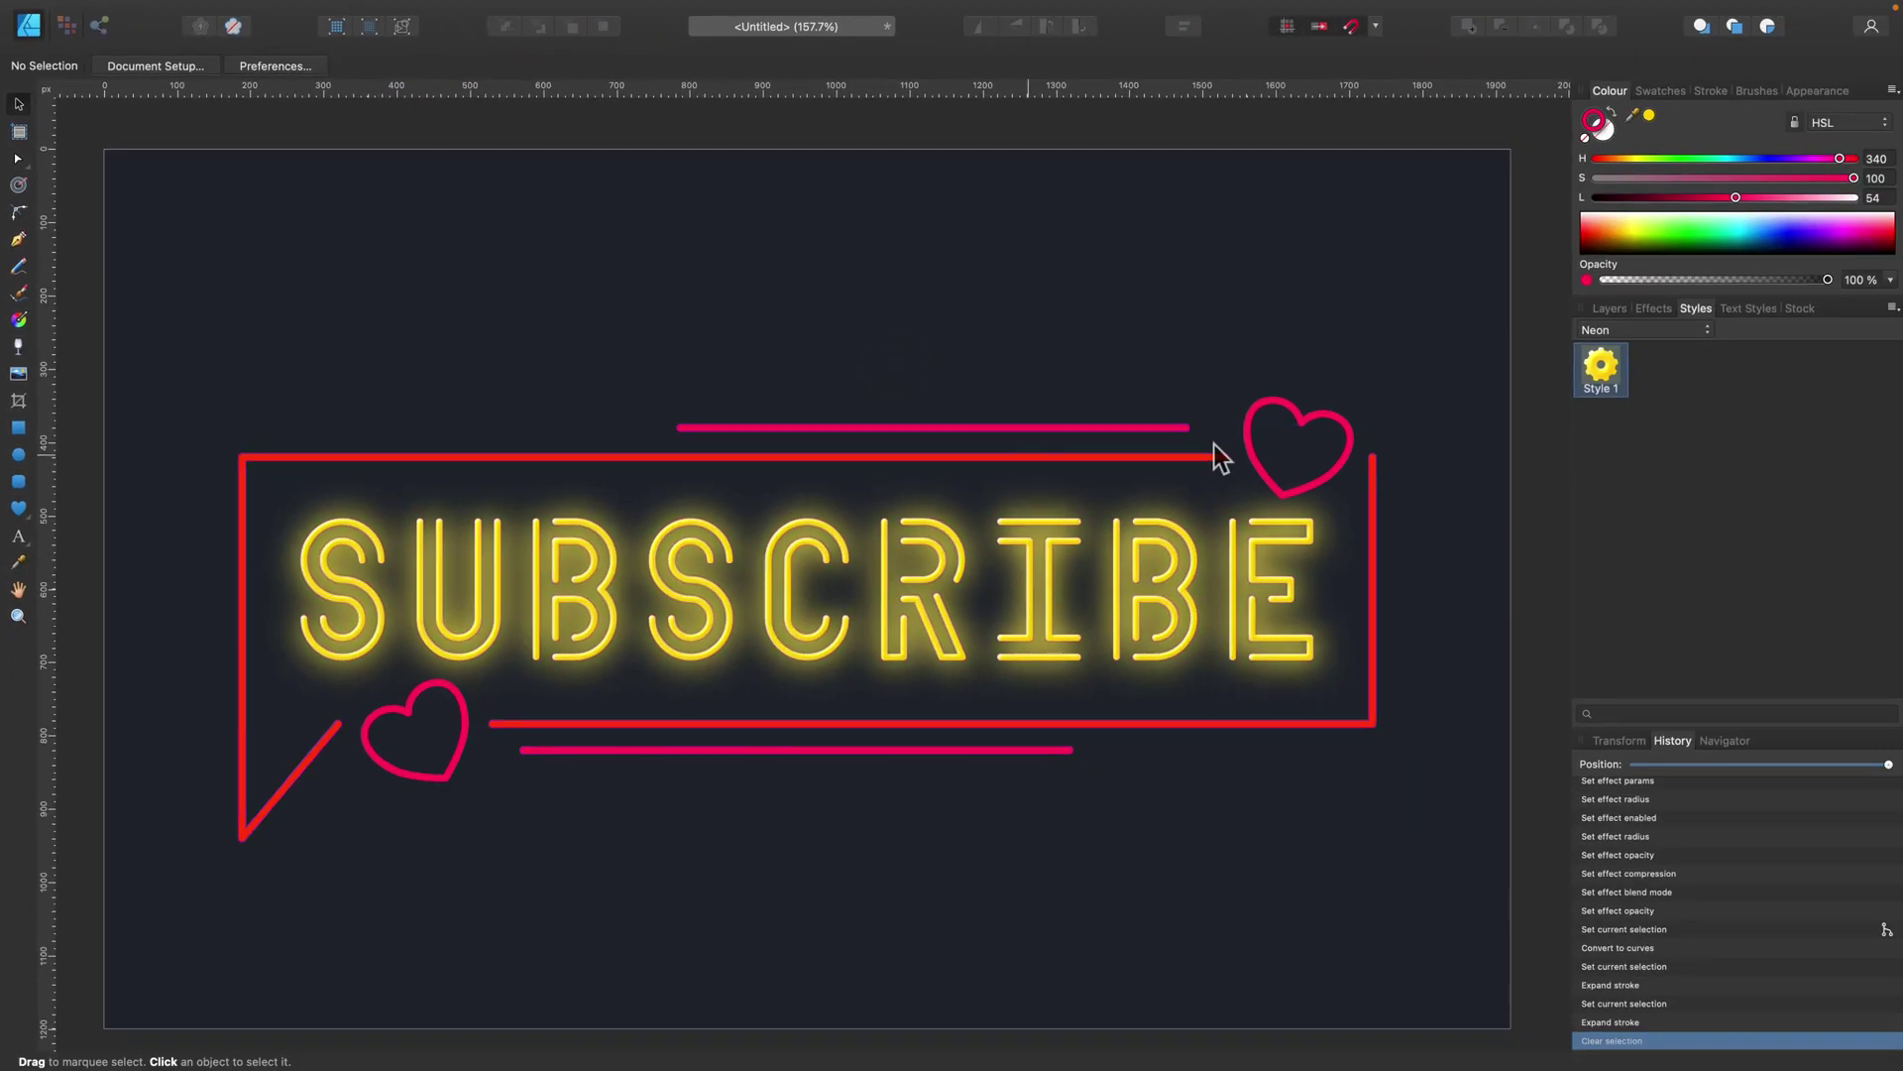
left_click(1180, 427)
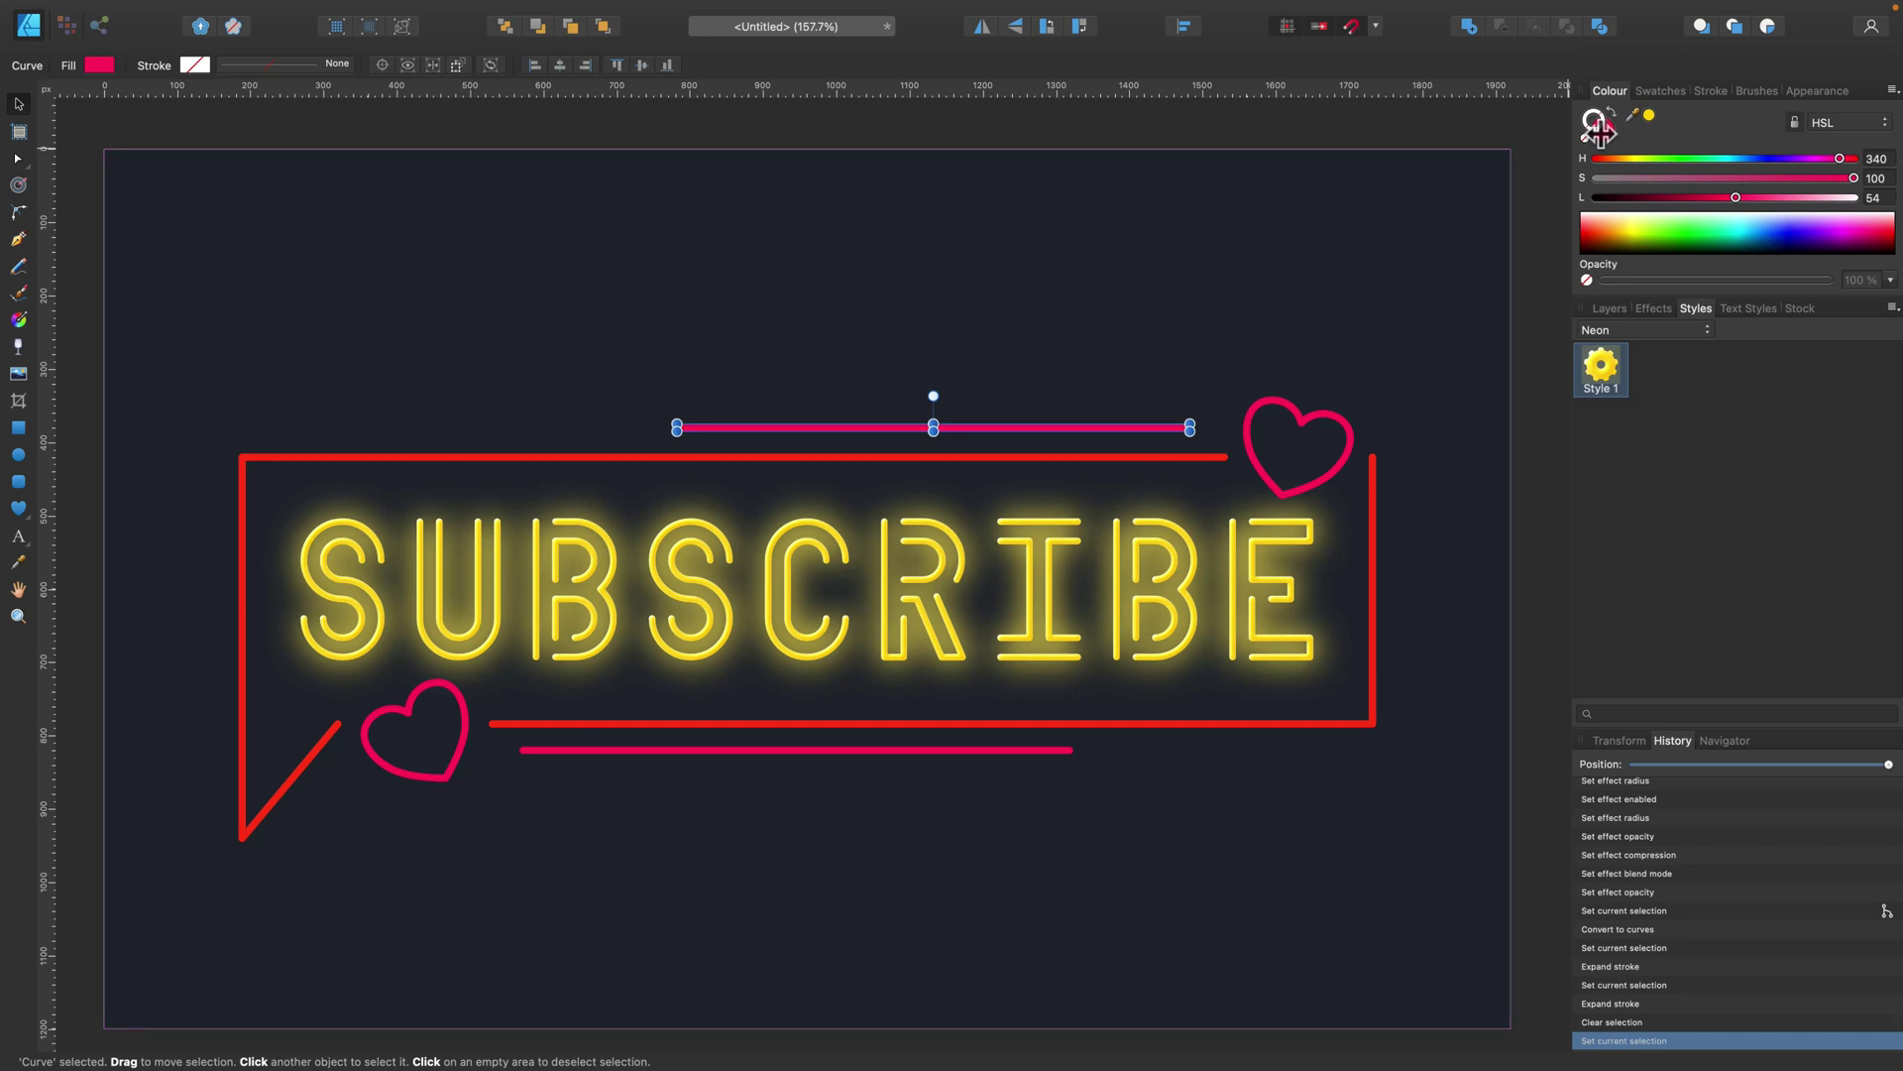
- Apply Style 1 to the top line and restore its fill to the sampled pink (R:255 G:21 B:99)
scroll(1153, 475, "up", 1)
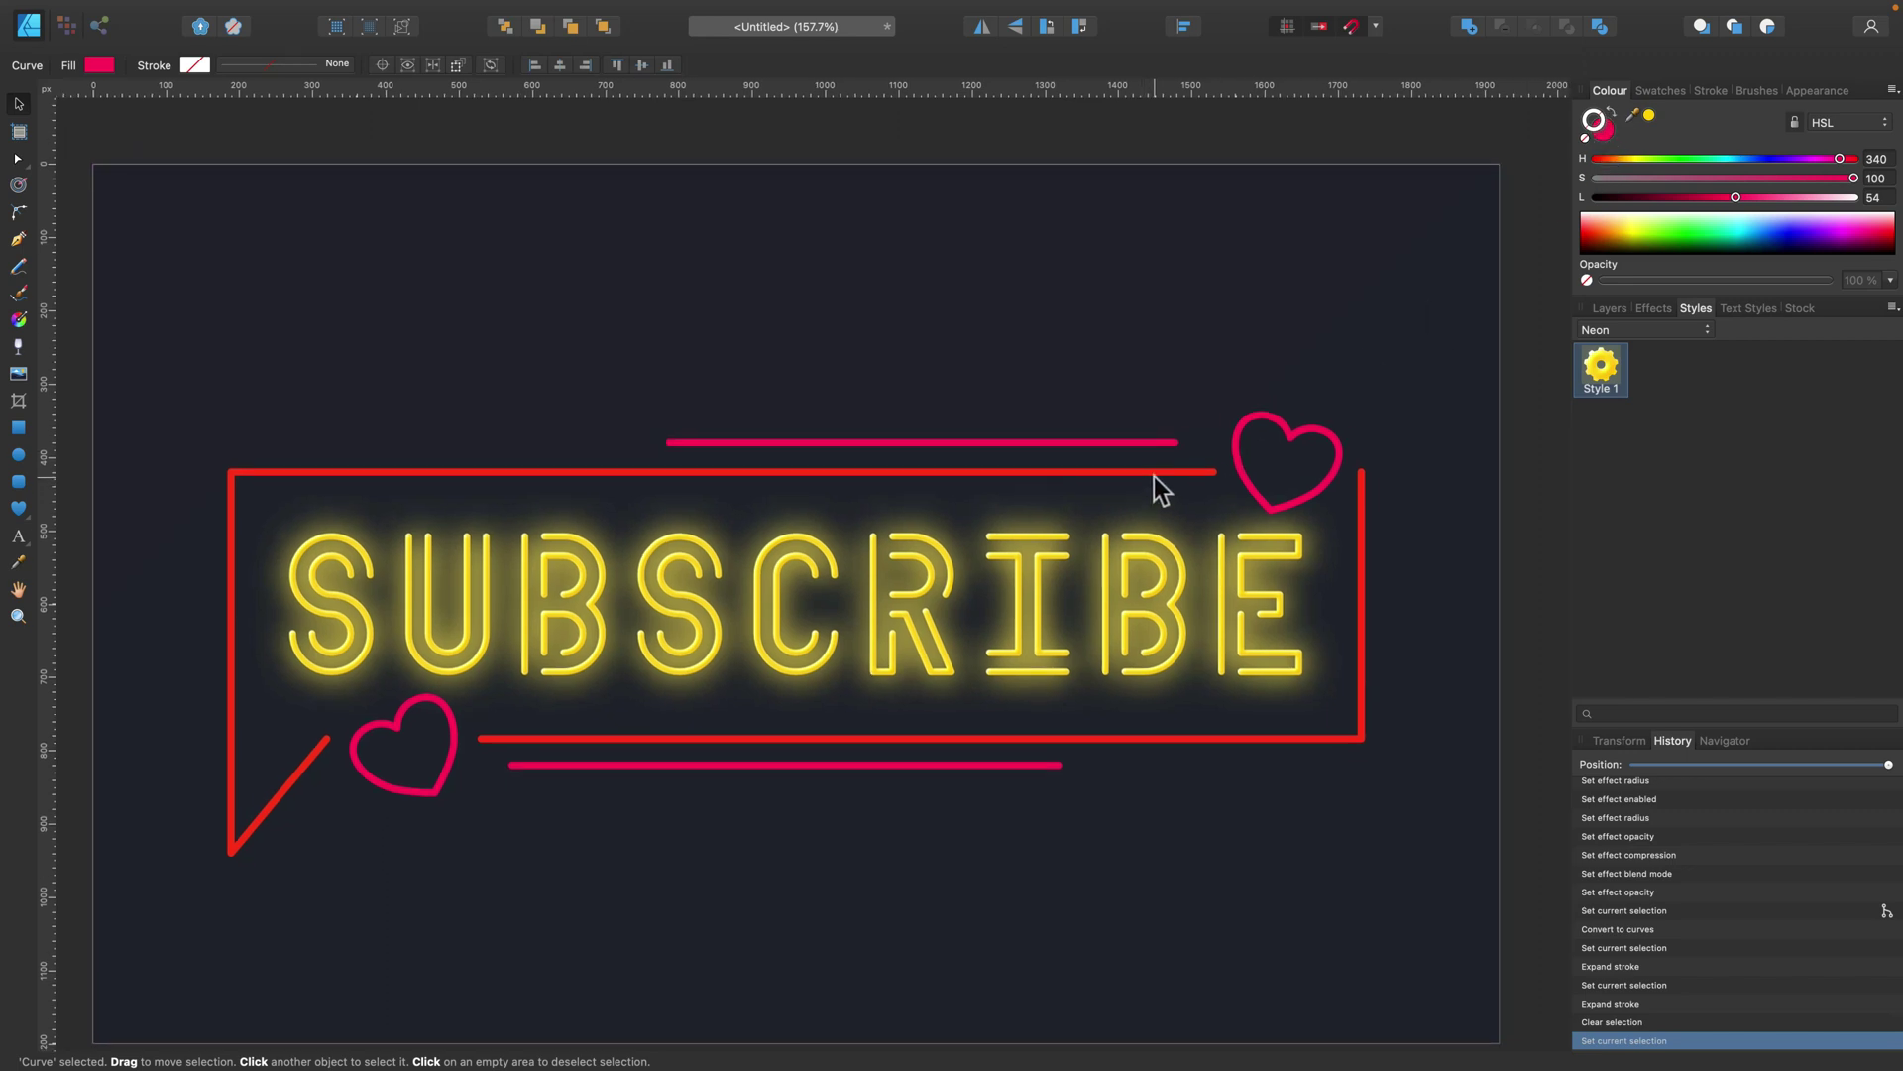
left_click(1601, 369)
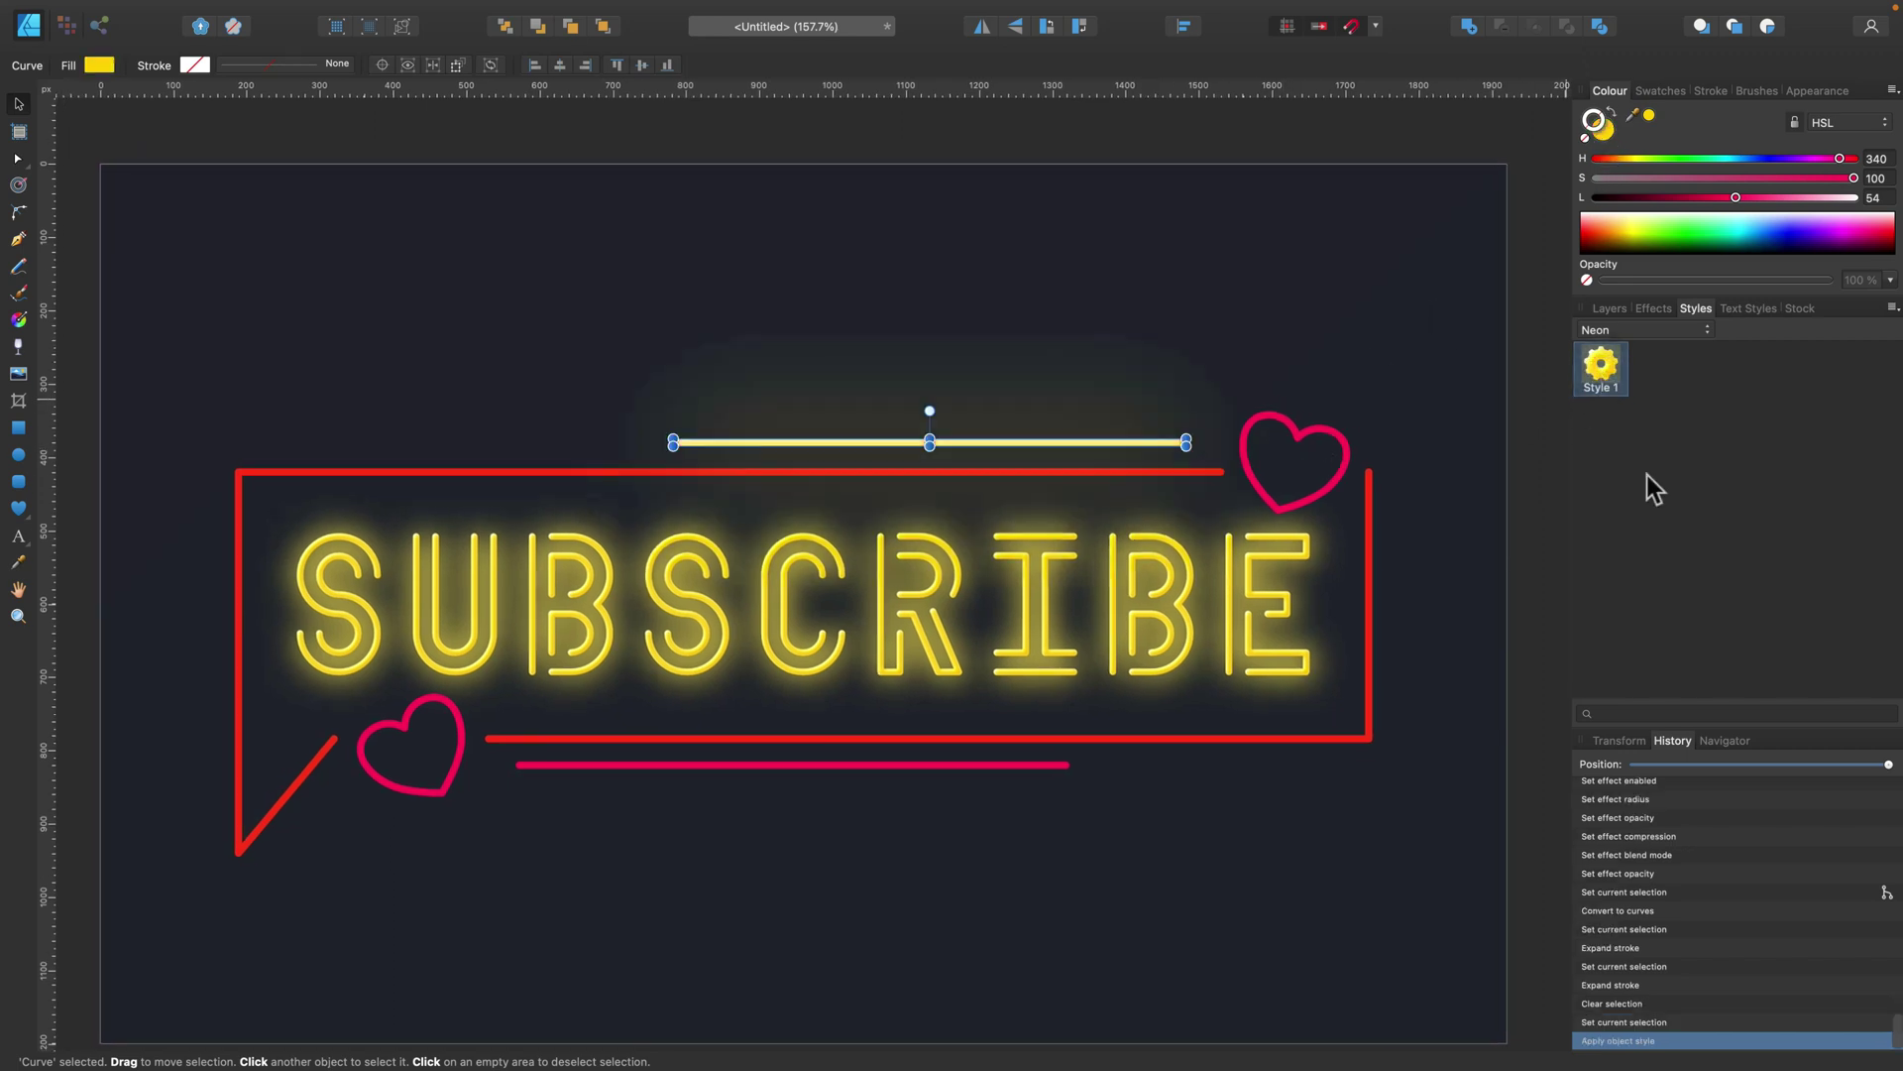
left_click(1116, 477)
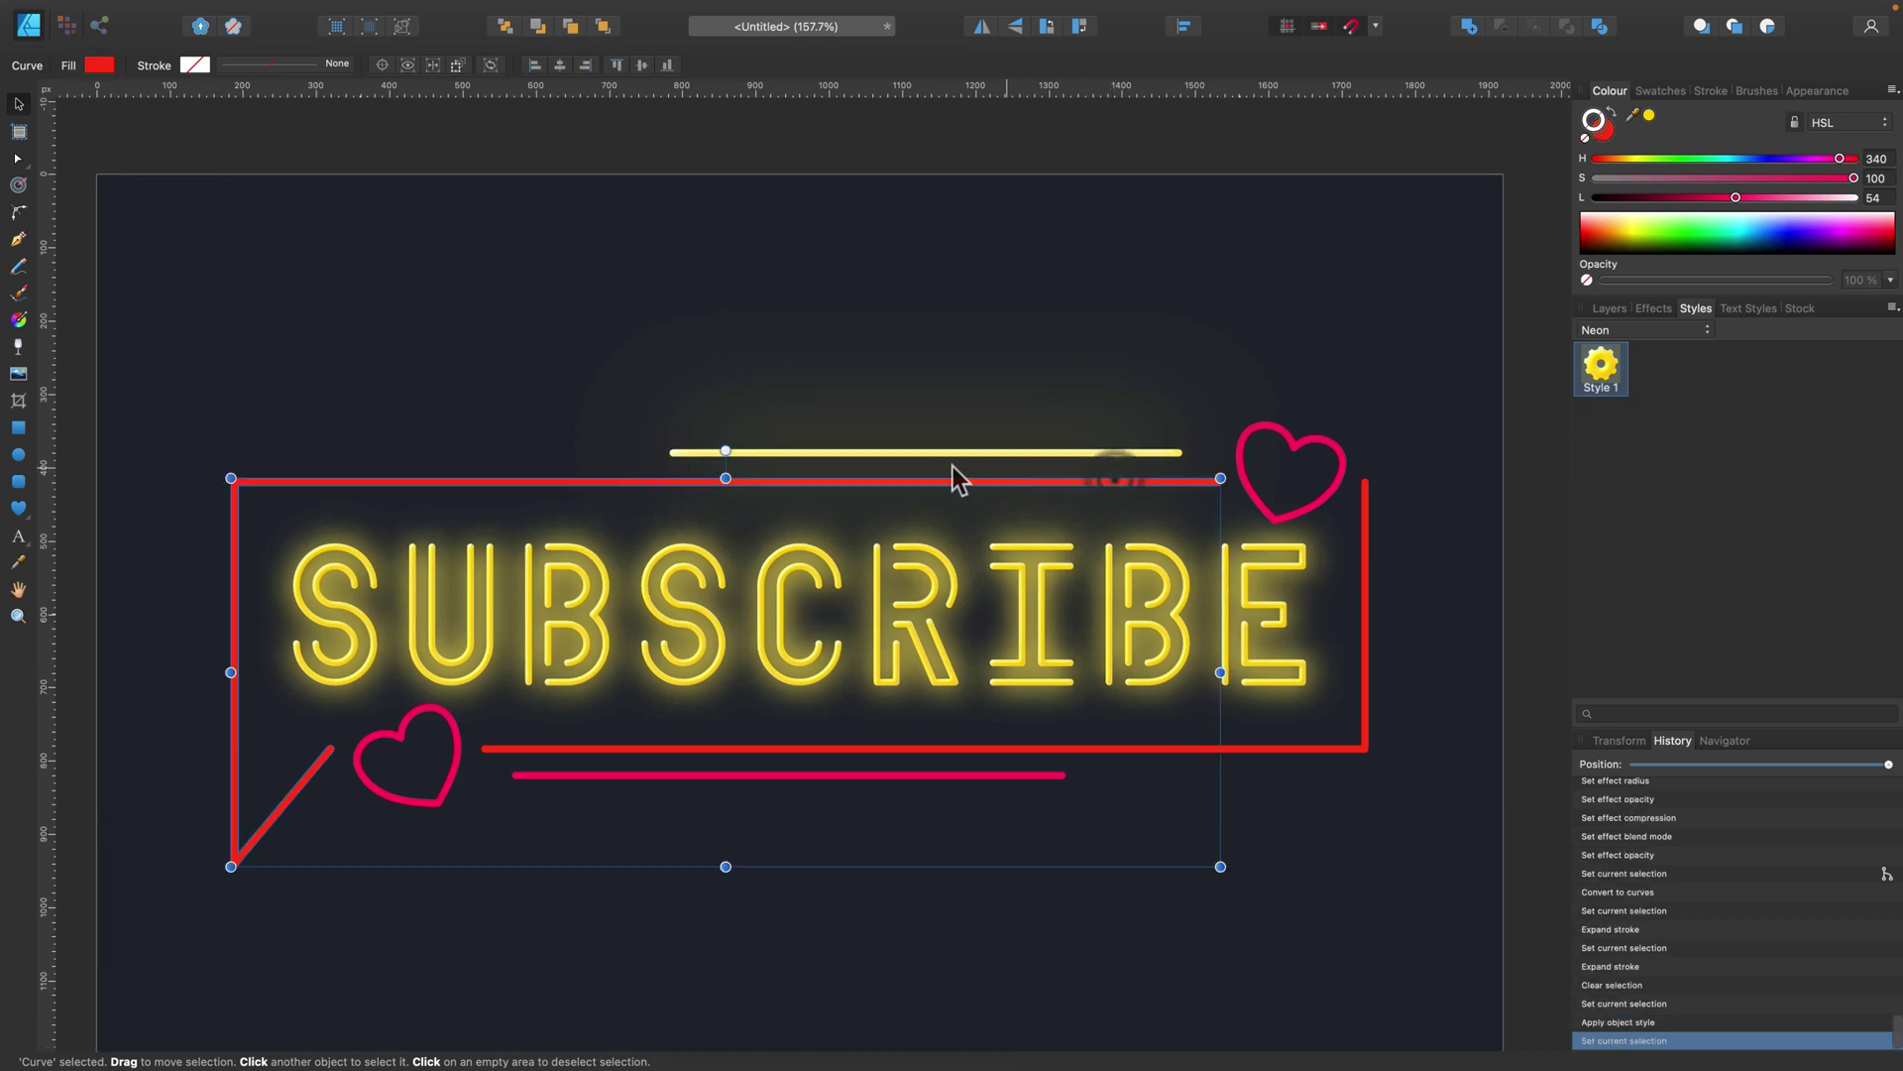
left_click(930, 451)
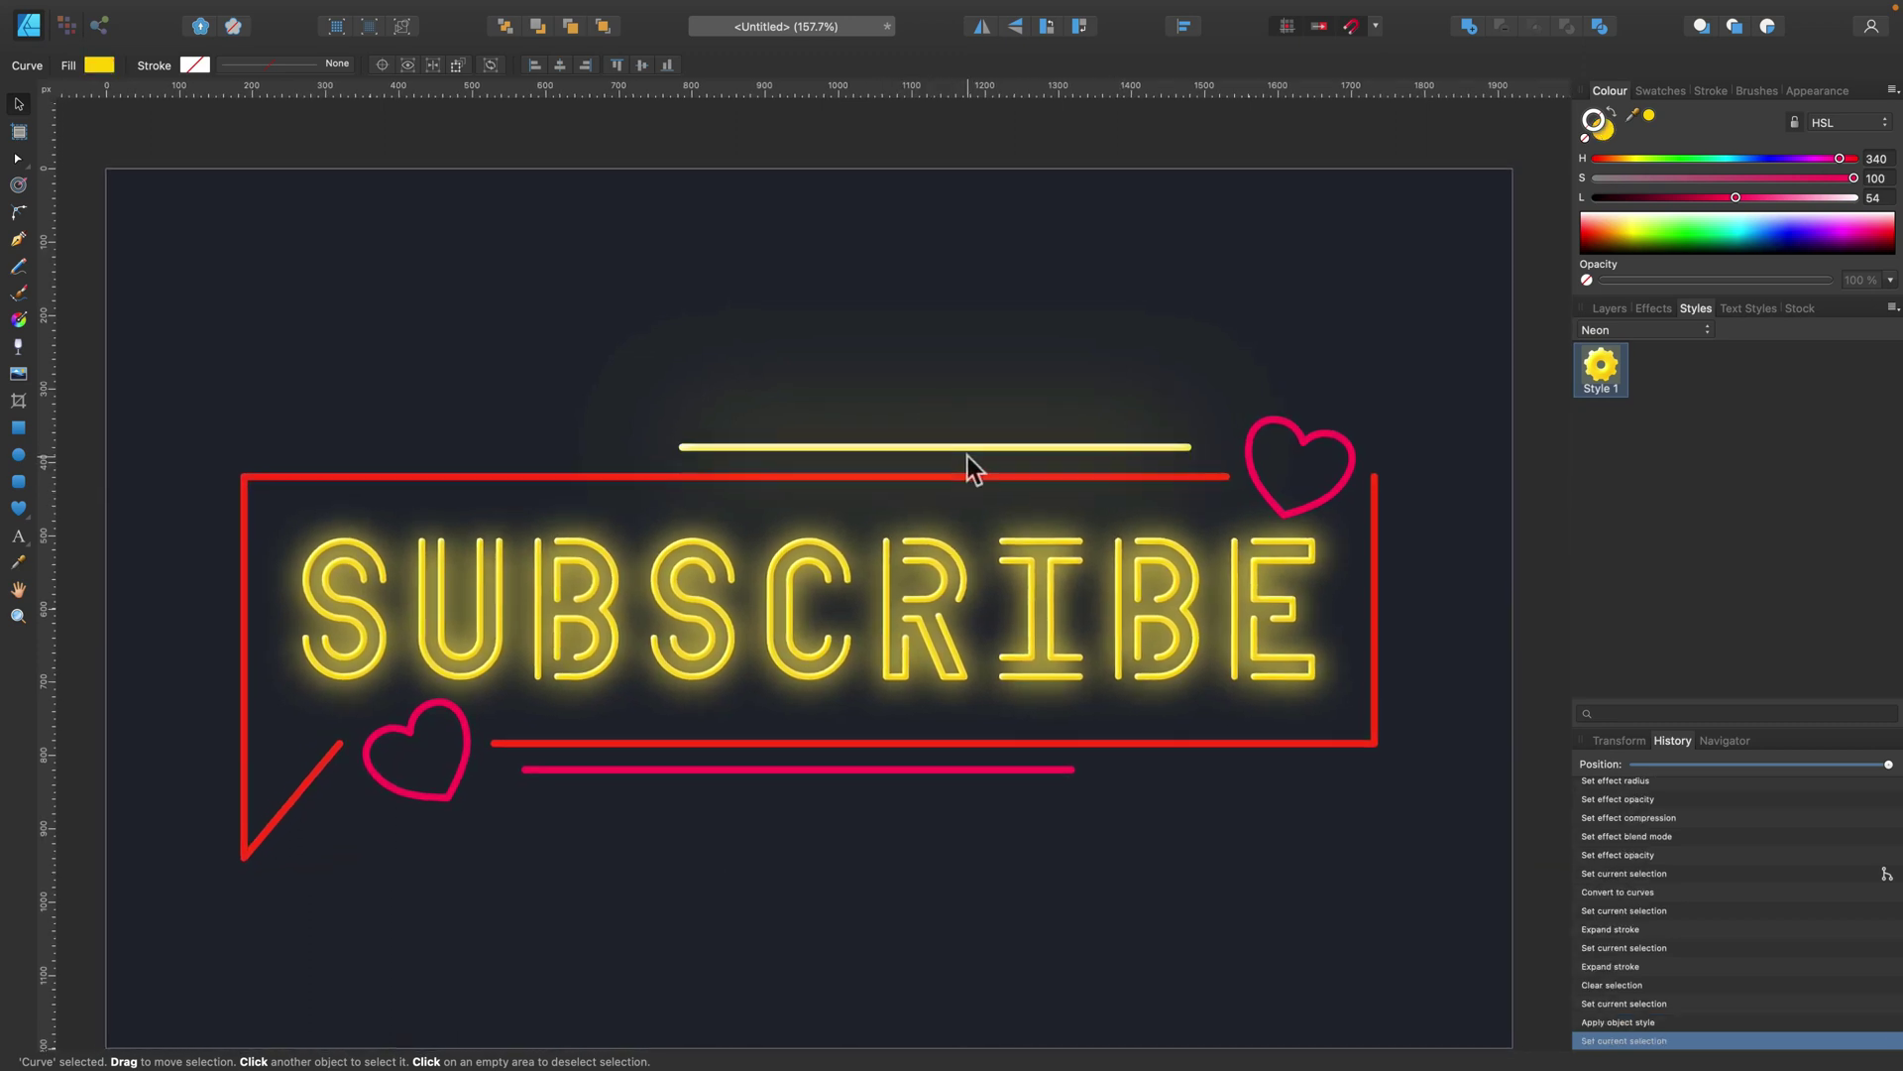
scroll(967, 456, "left", 1)
left_click(1606, 130)
left_click_drag(1631, 115, 988, 764)
left_click(1649, 116)
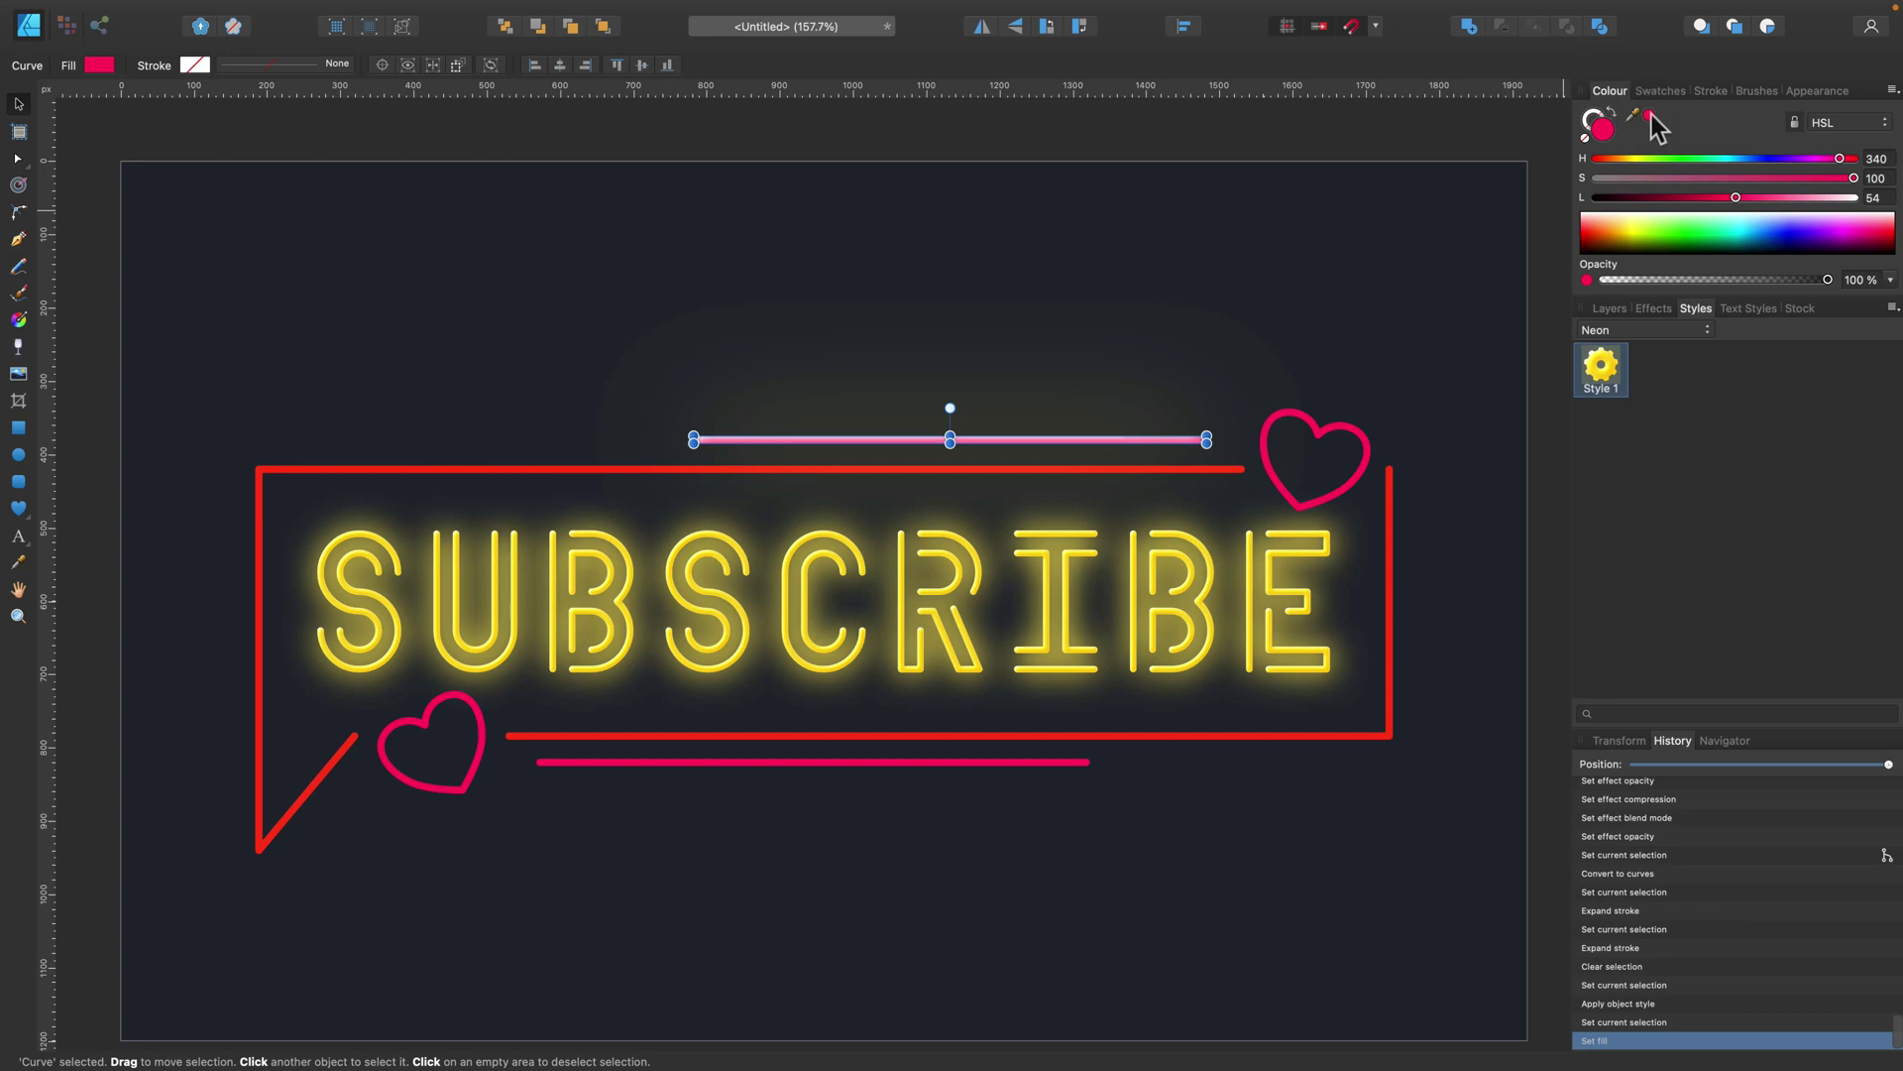